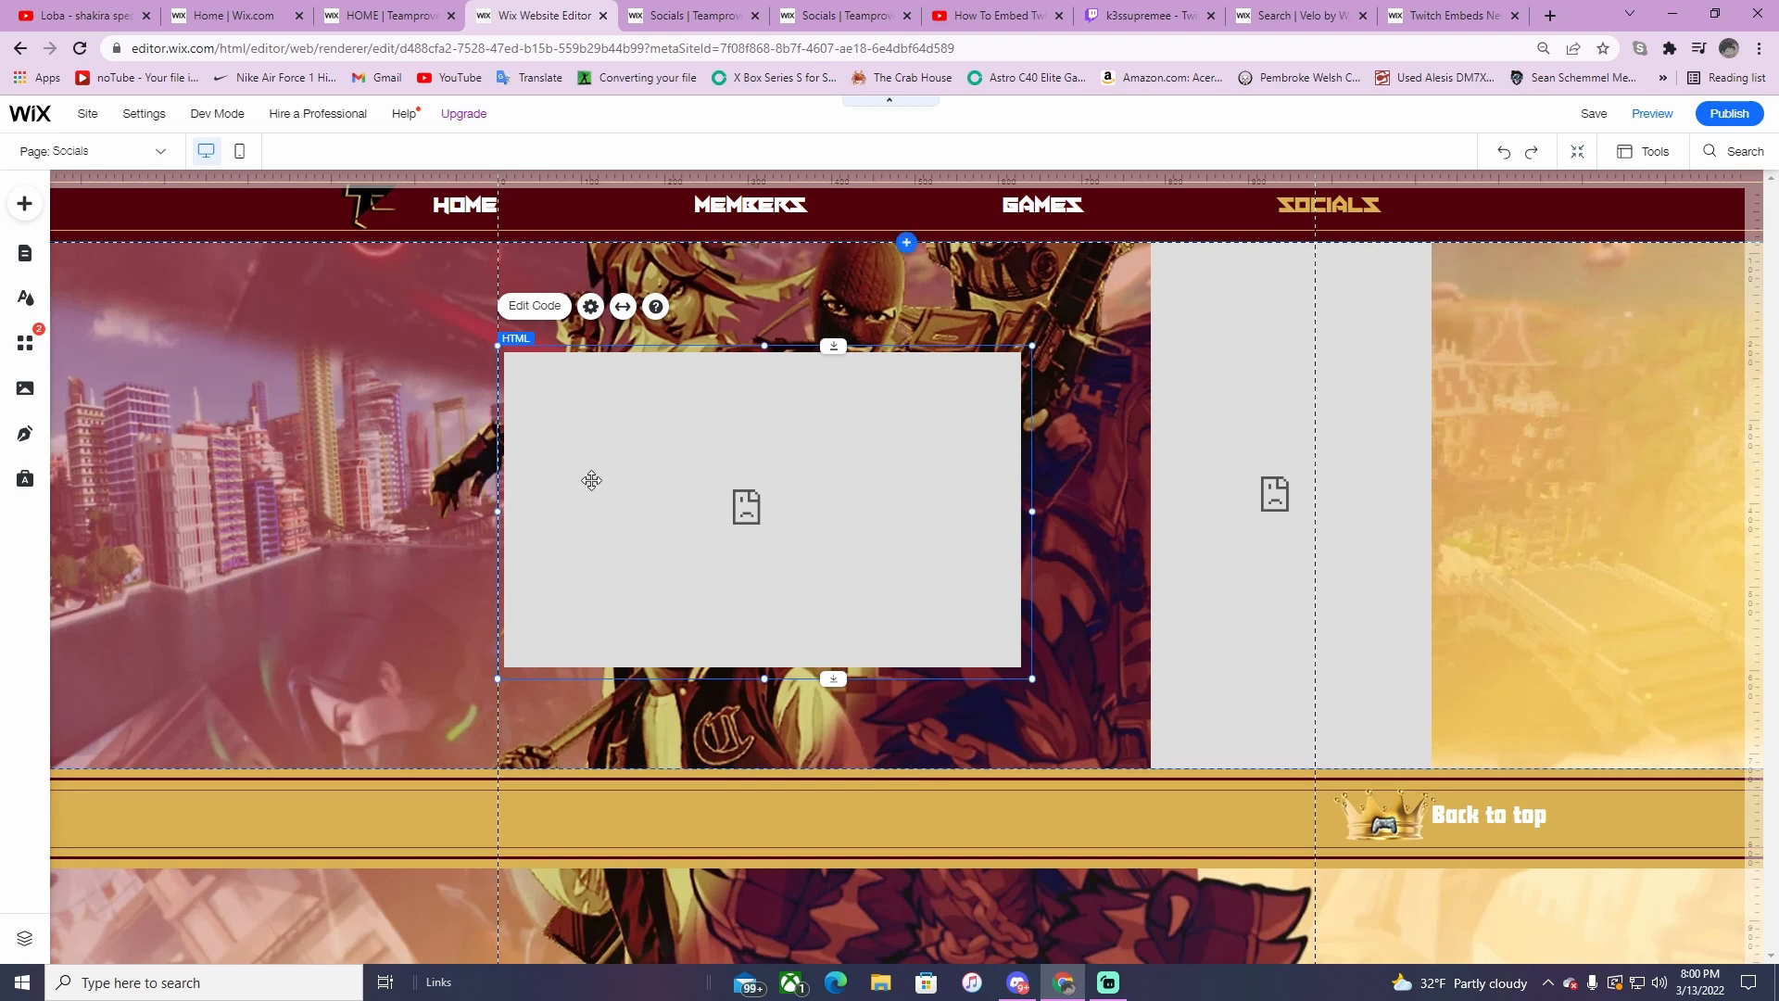
- Compare the Twitch embeds on the two published Socials pages
click(704, 13)
click(839, 13)
click(716, 5)
key(ctrl+Tab)
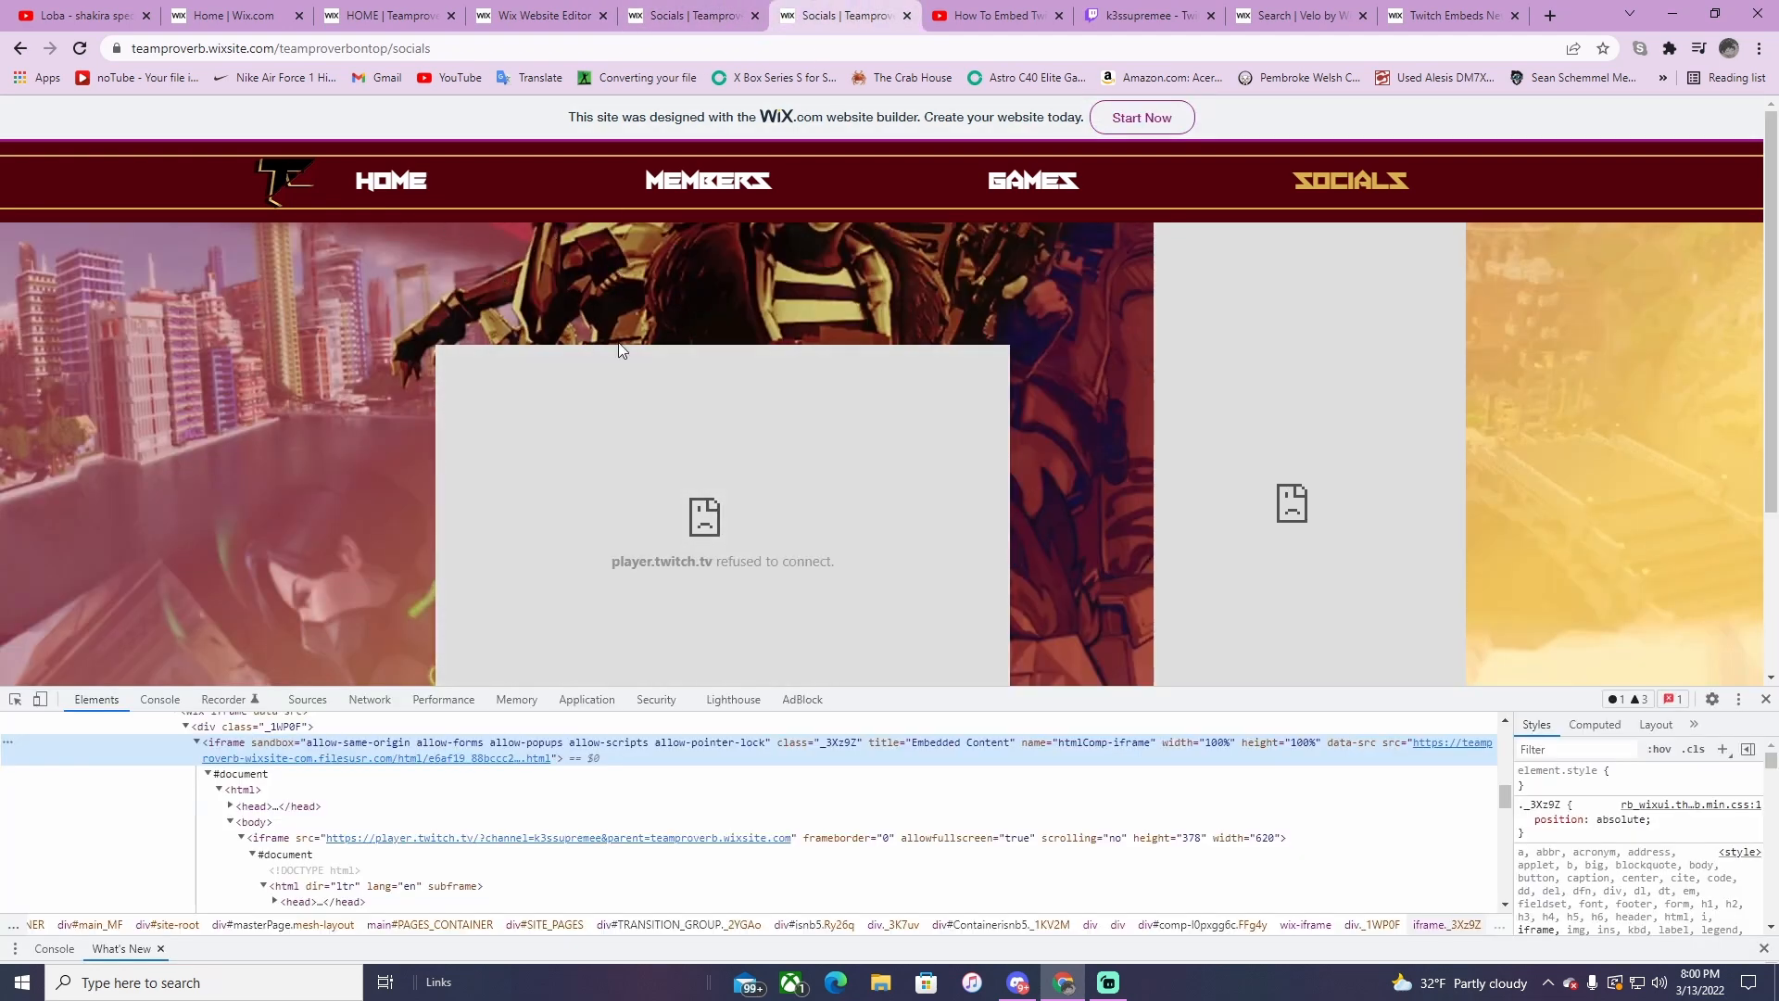
click(737, 9)
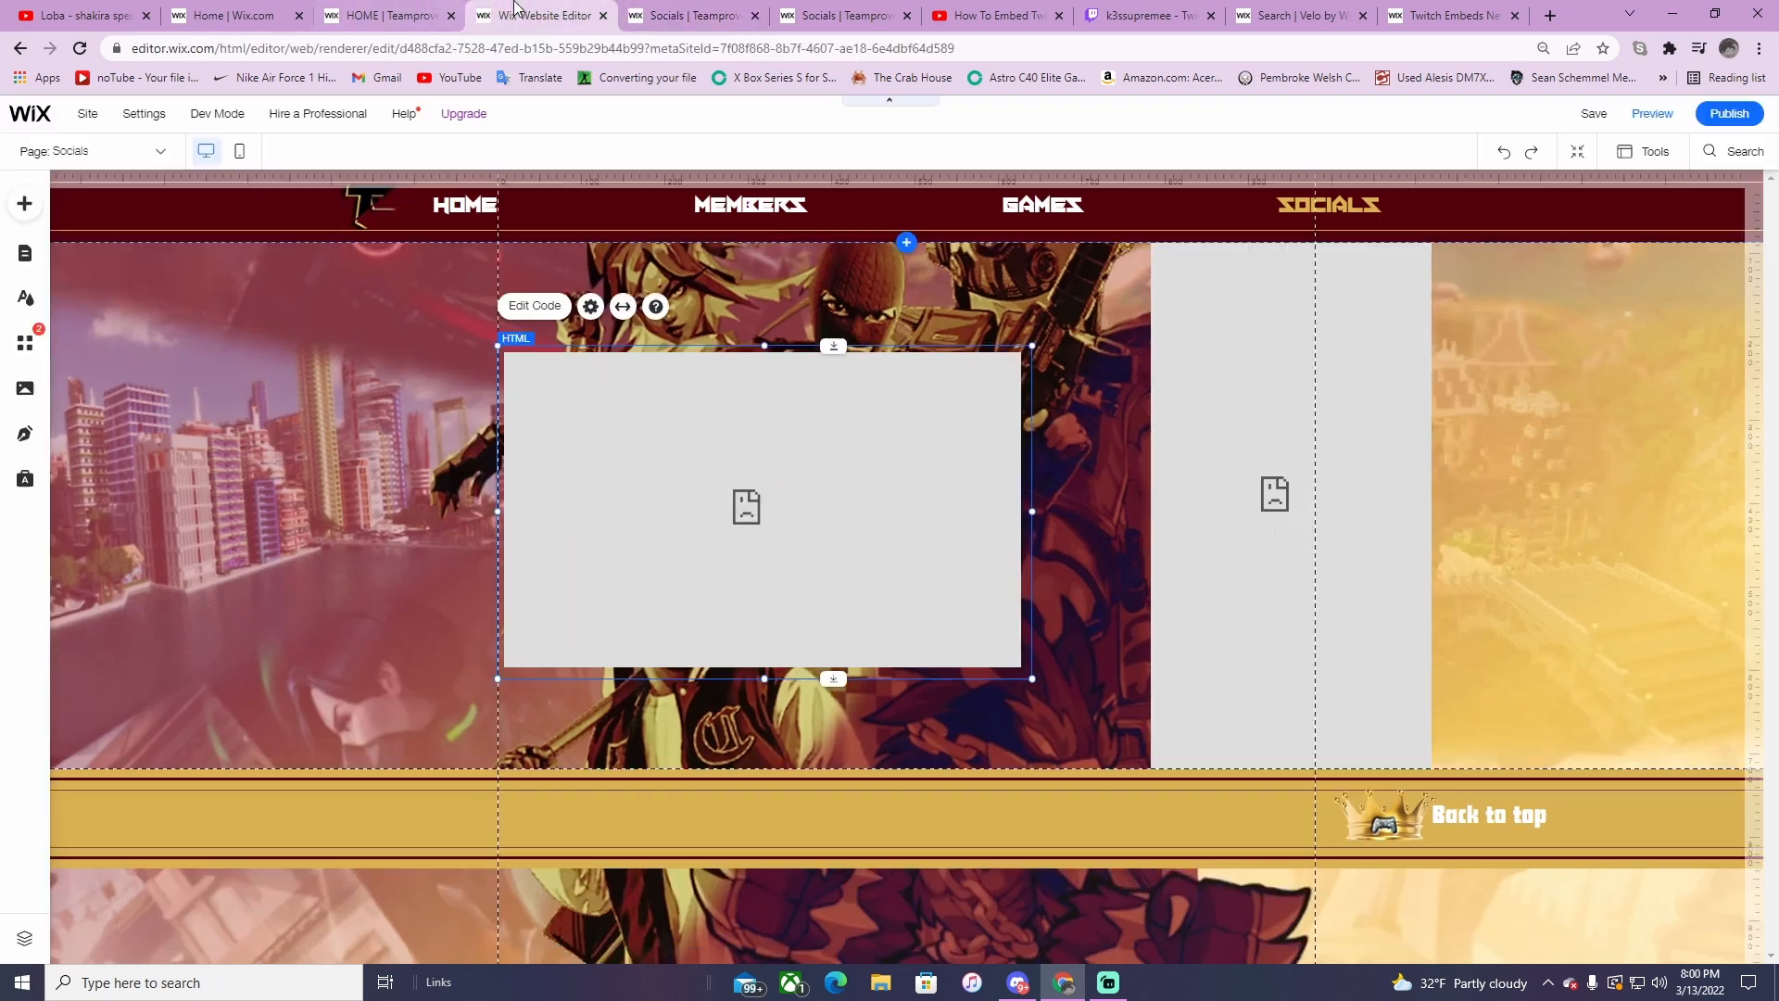
- Return to the Wix editor and delete both HTML embeds from the Socials page
click(502, 13)
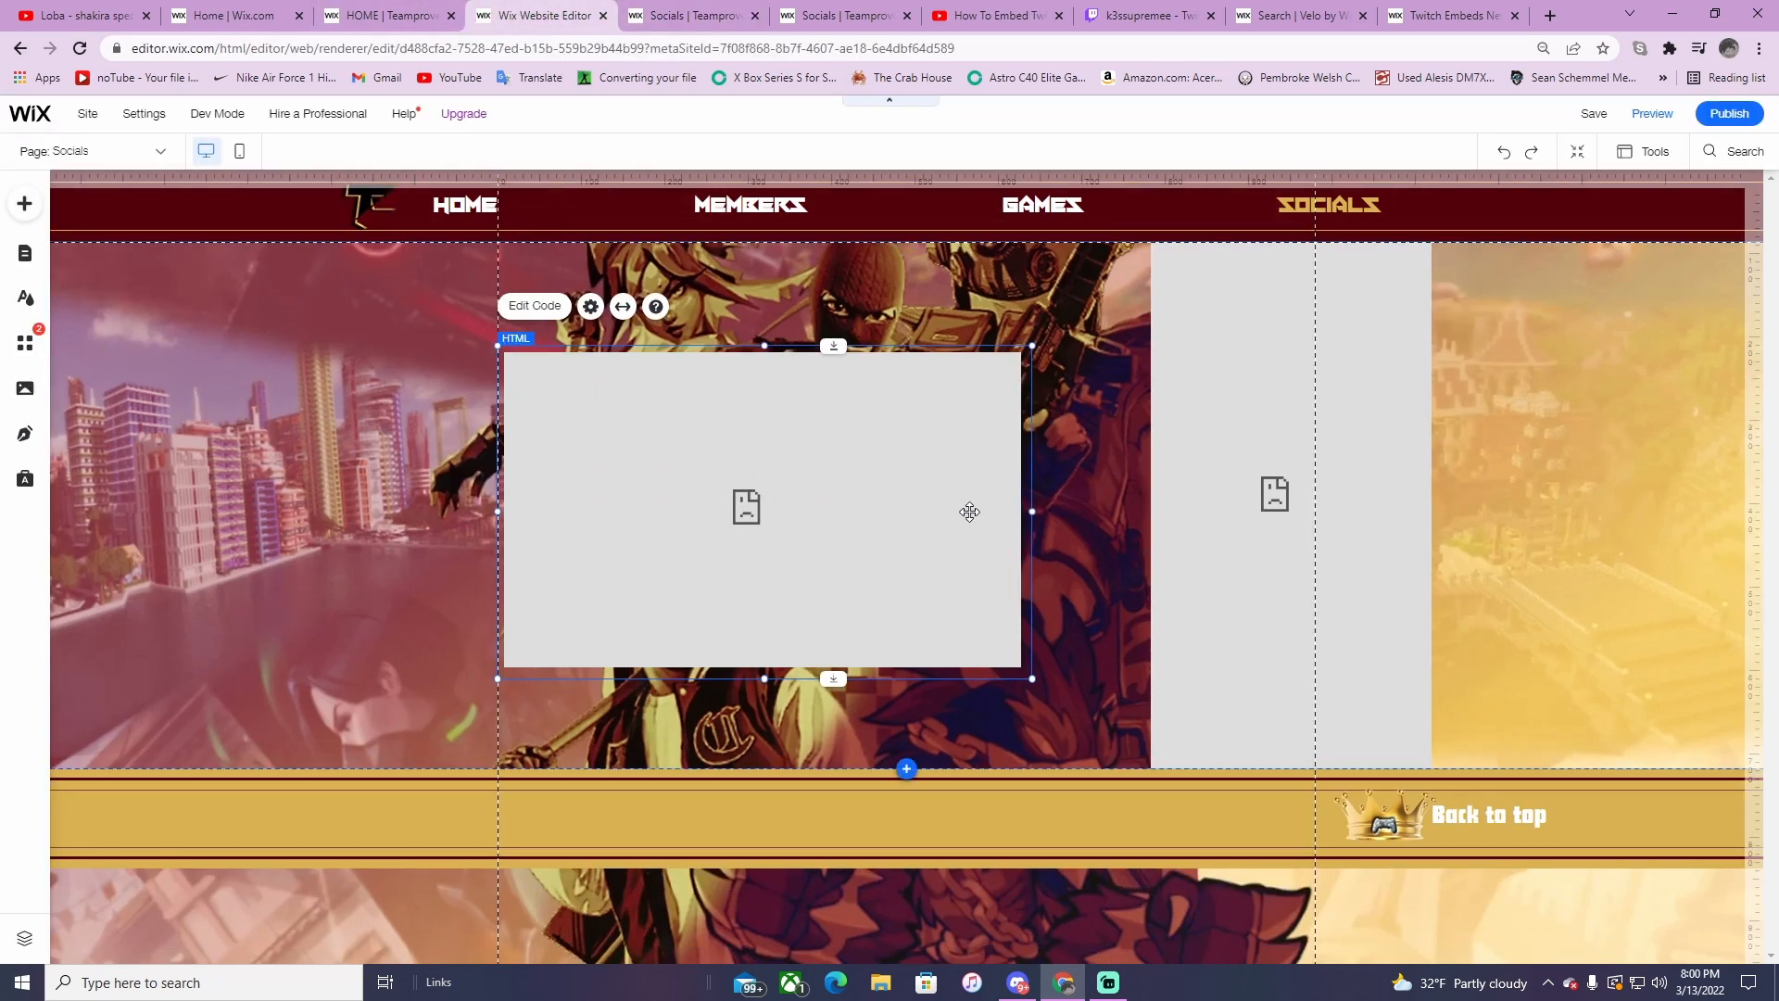
key(Delete)
click(1262, 524)
key(Delete)
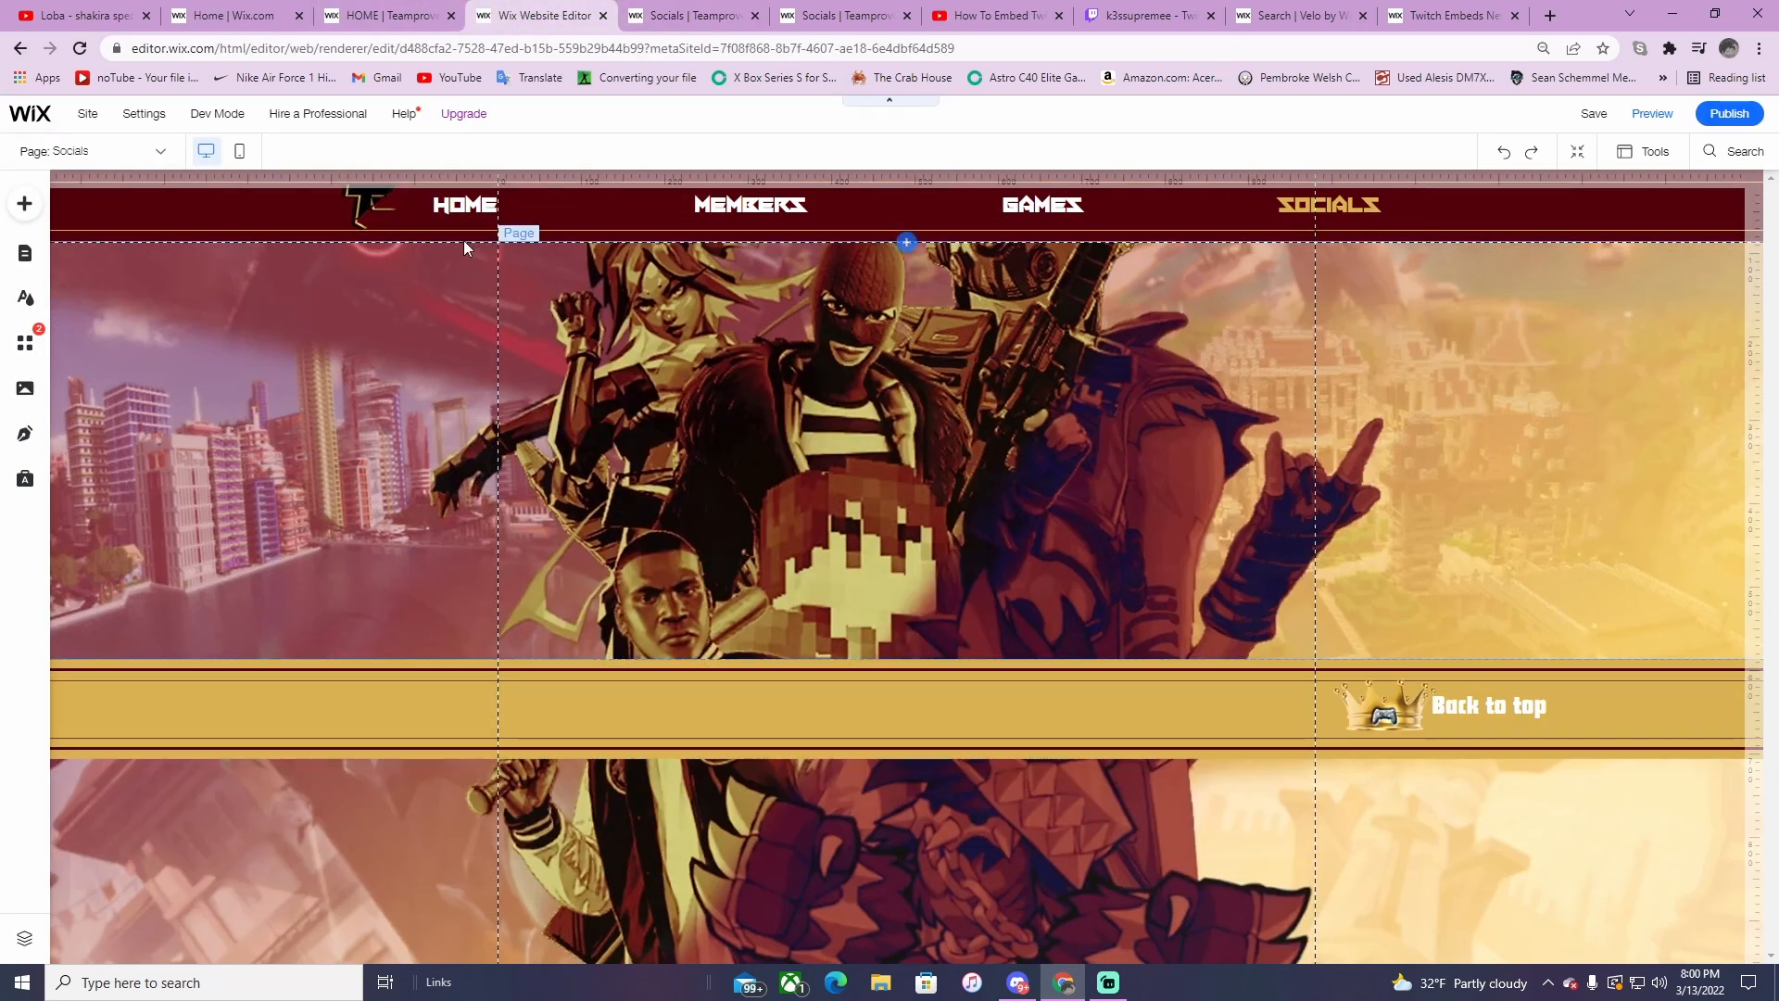
- Review the YouTube tutorials on embedding Twitch in Wix and fixing its iframe embeds, and check the published Socials page
click(986, 19)
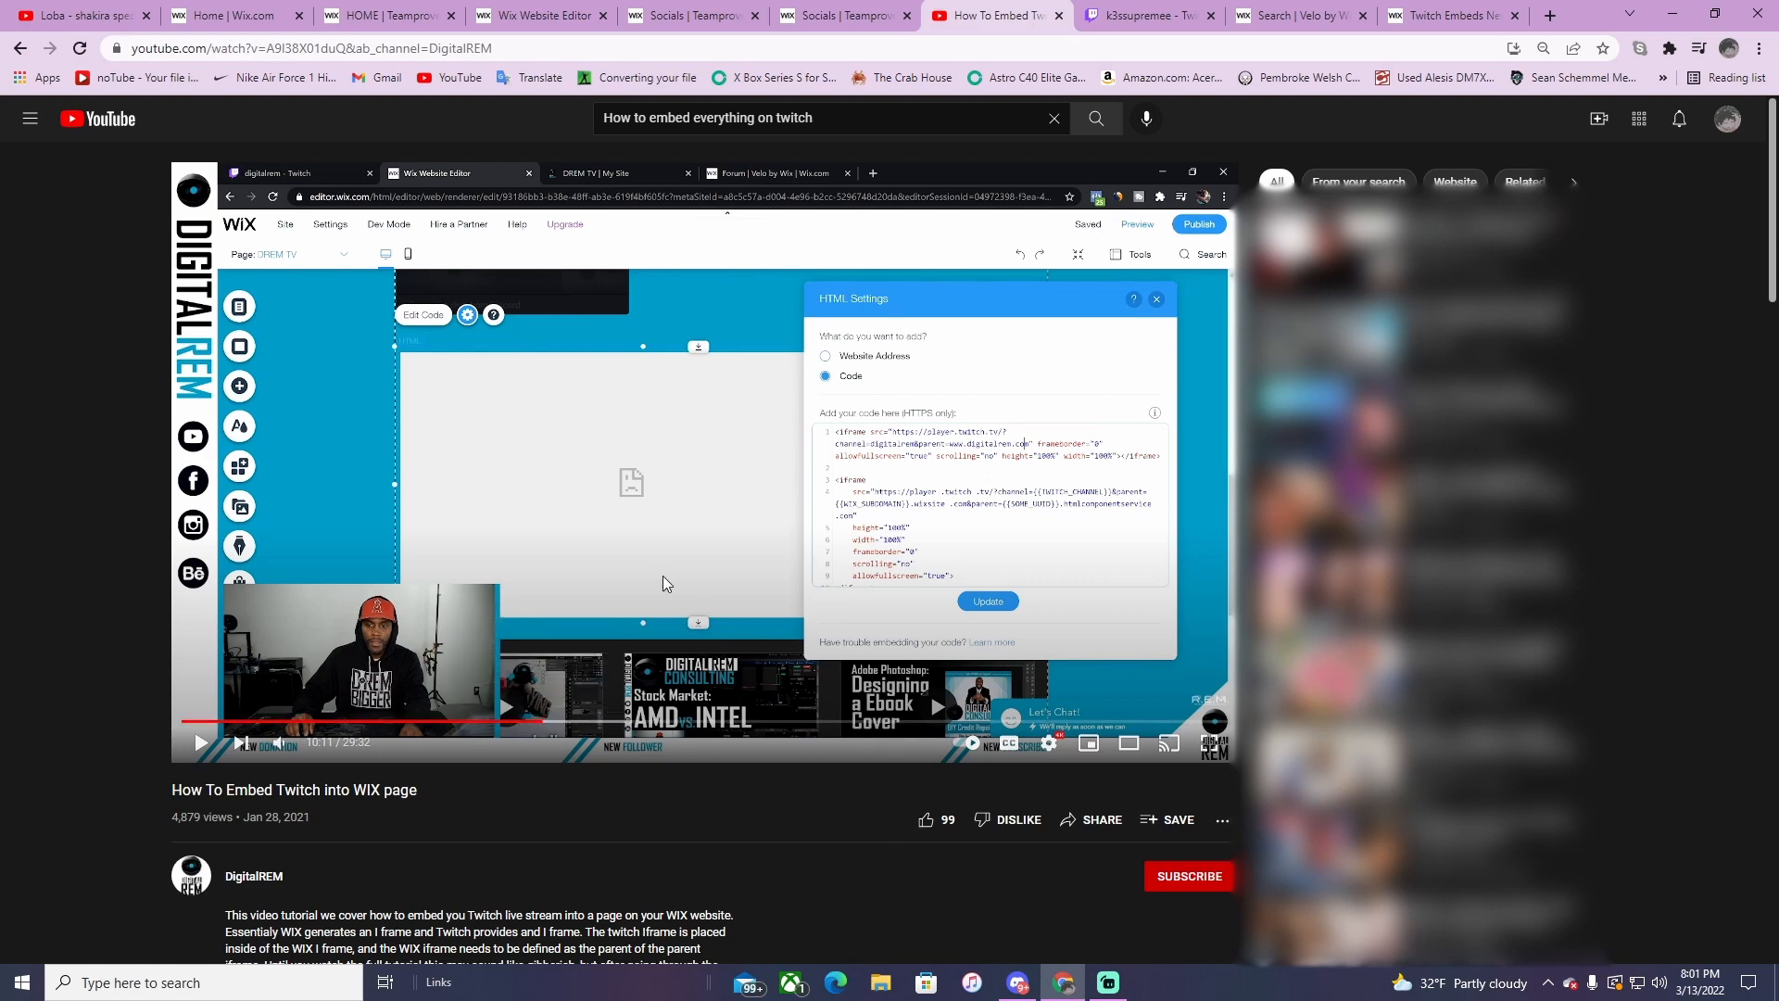
key(alt+Left)
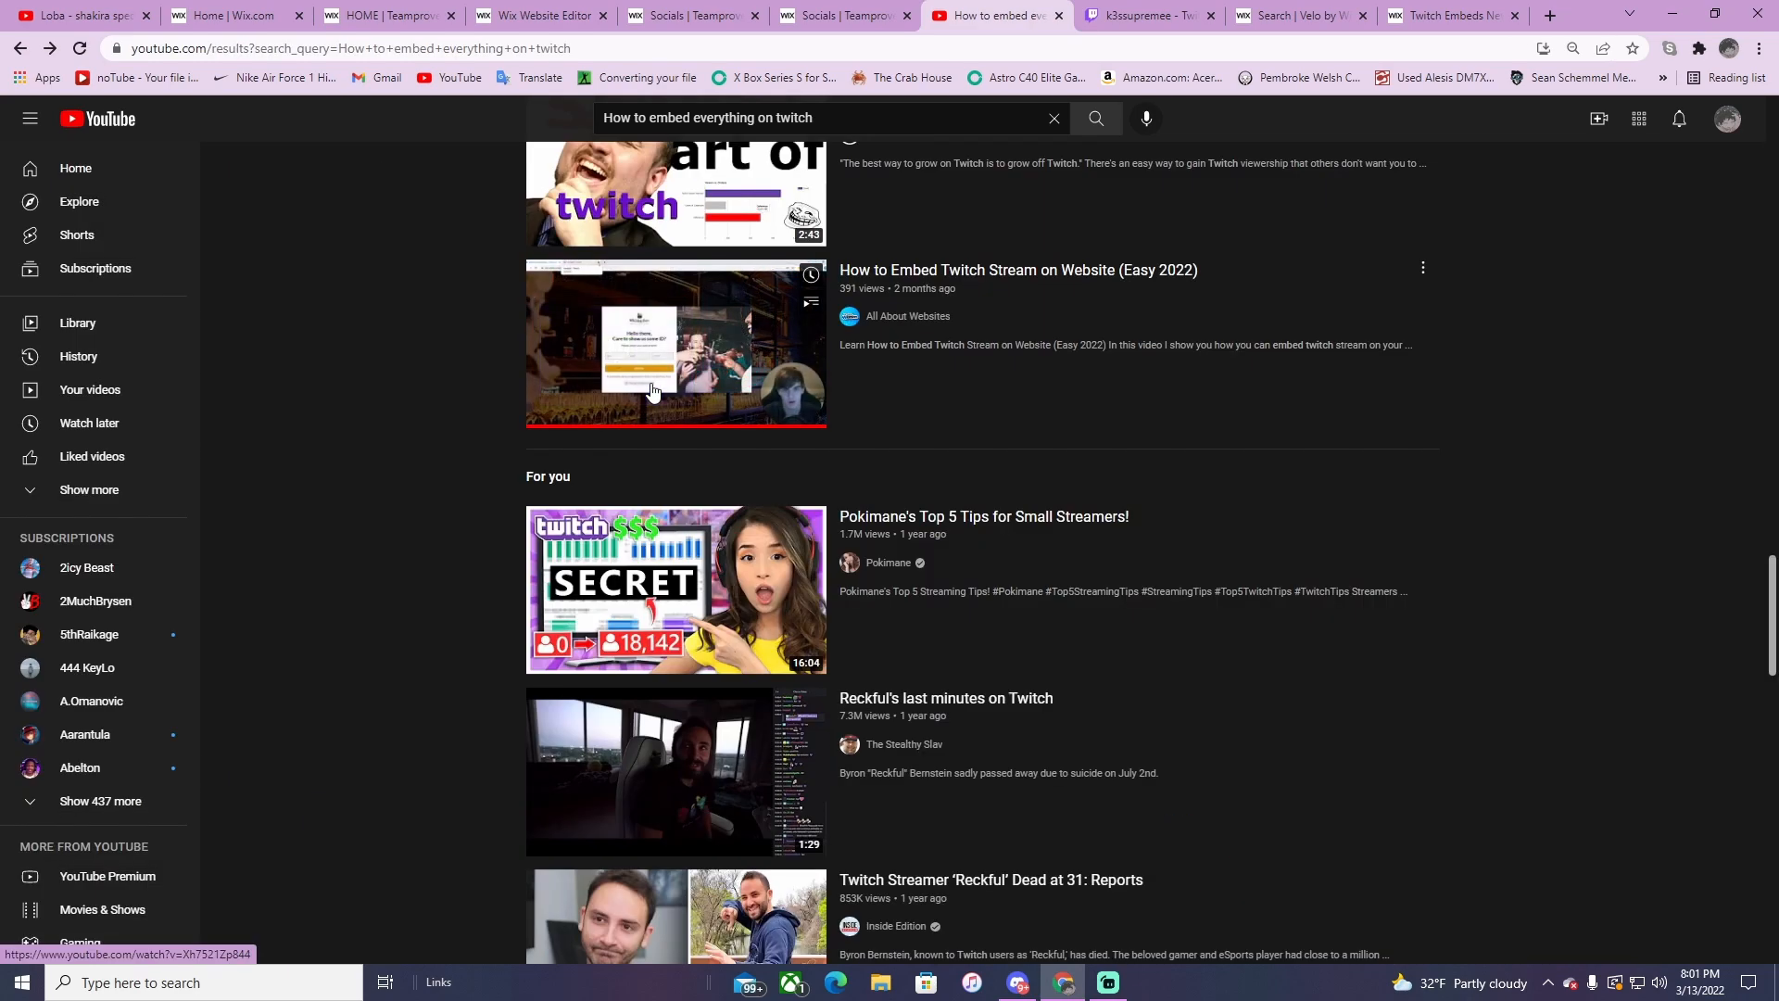
scroll(660, 475, down, 10)
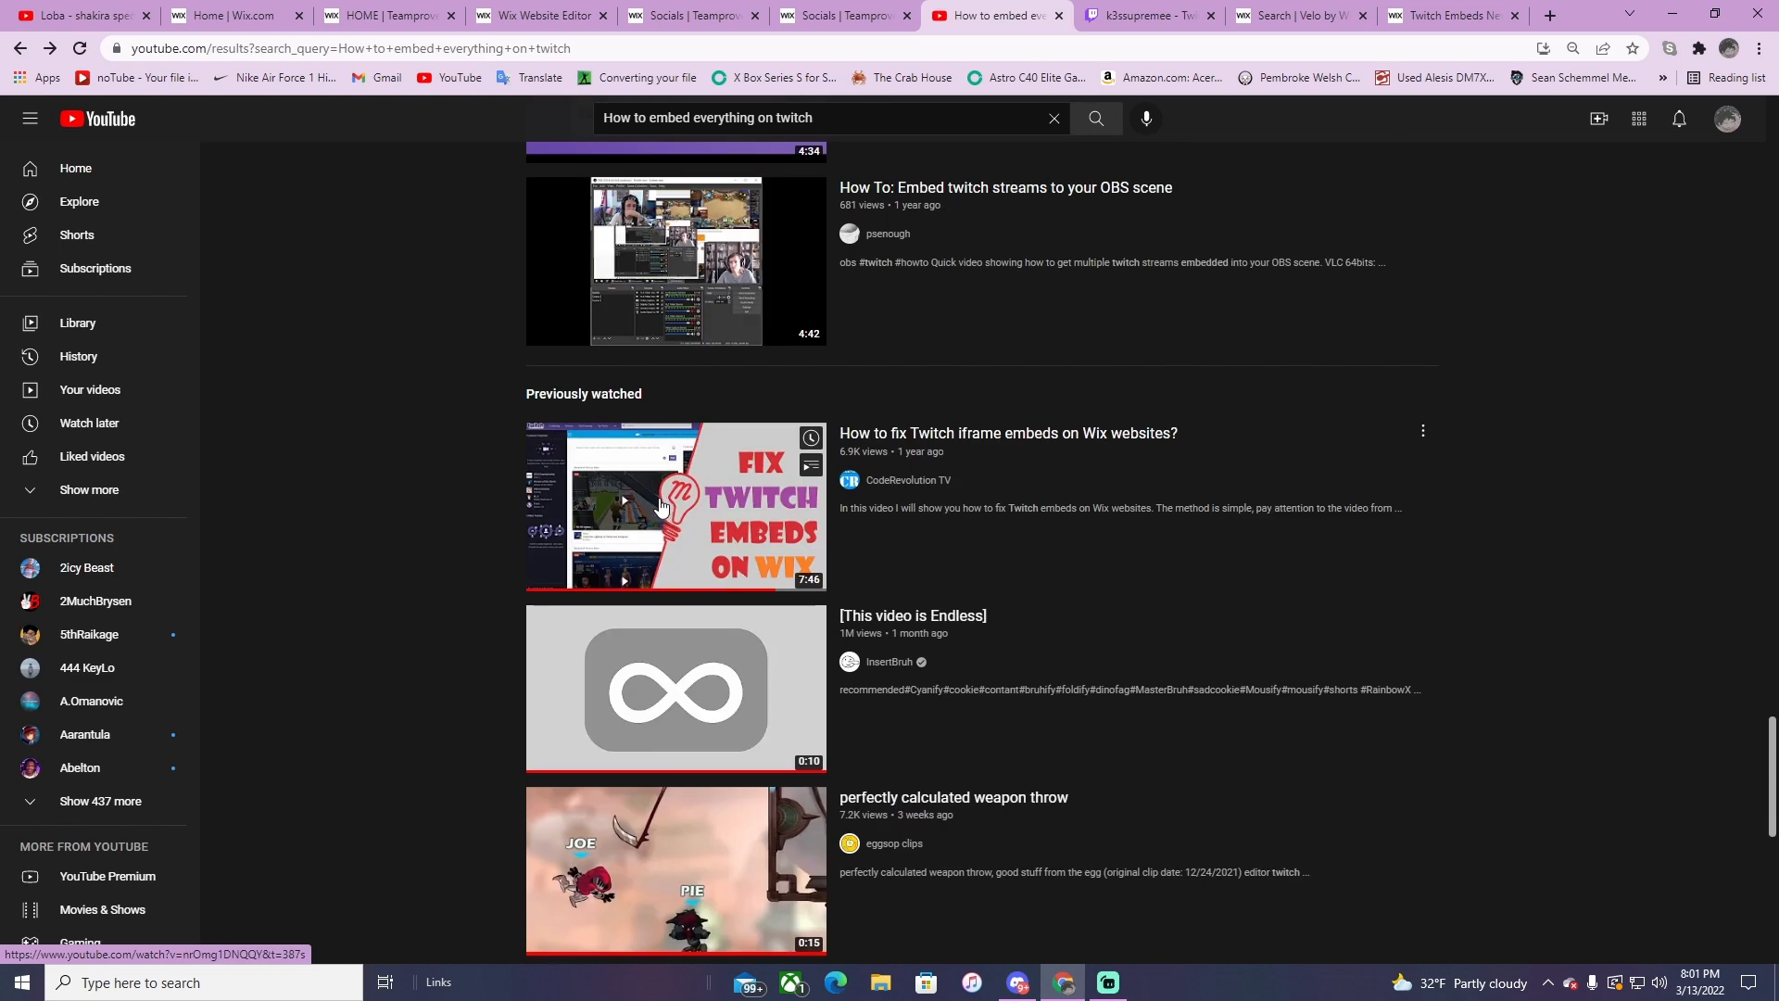
click(575, 535)
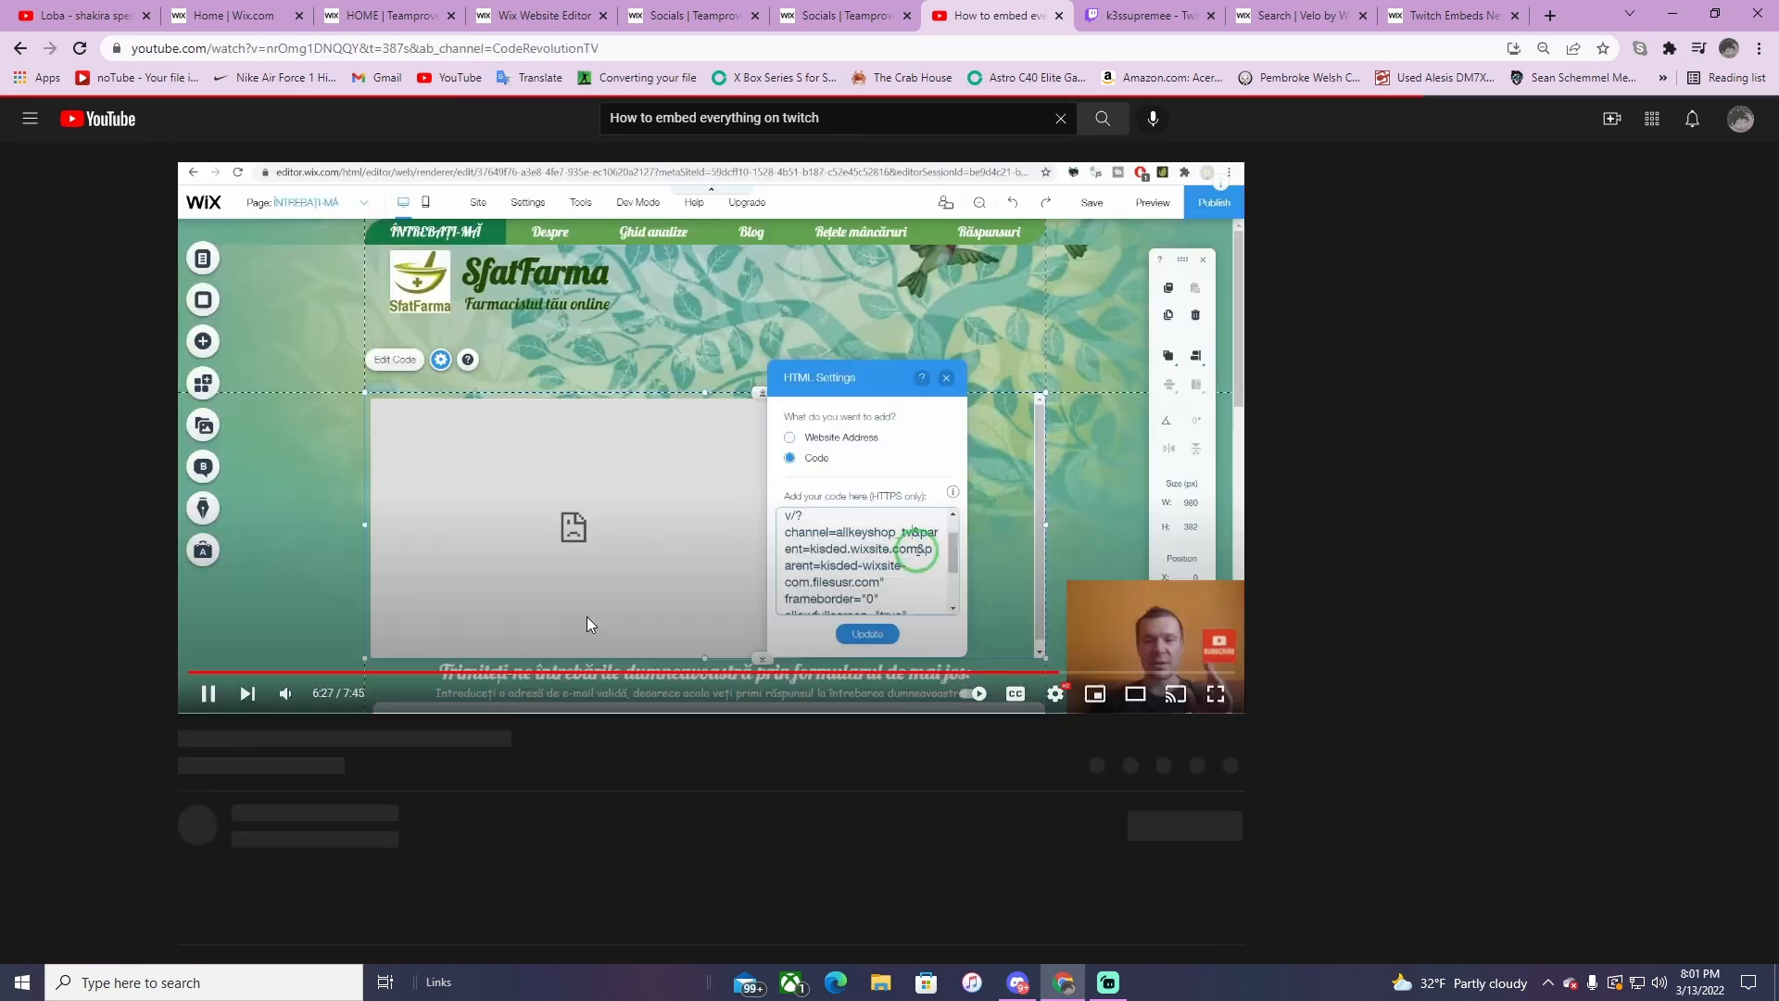
click(649, 618)
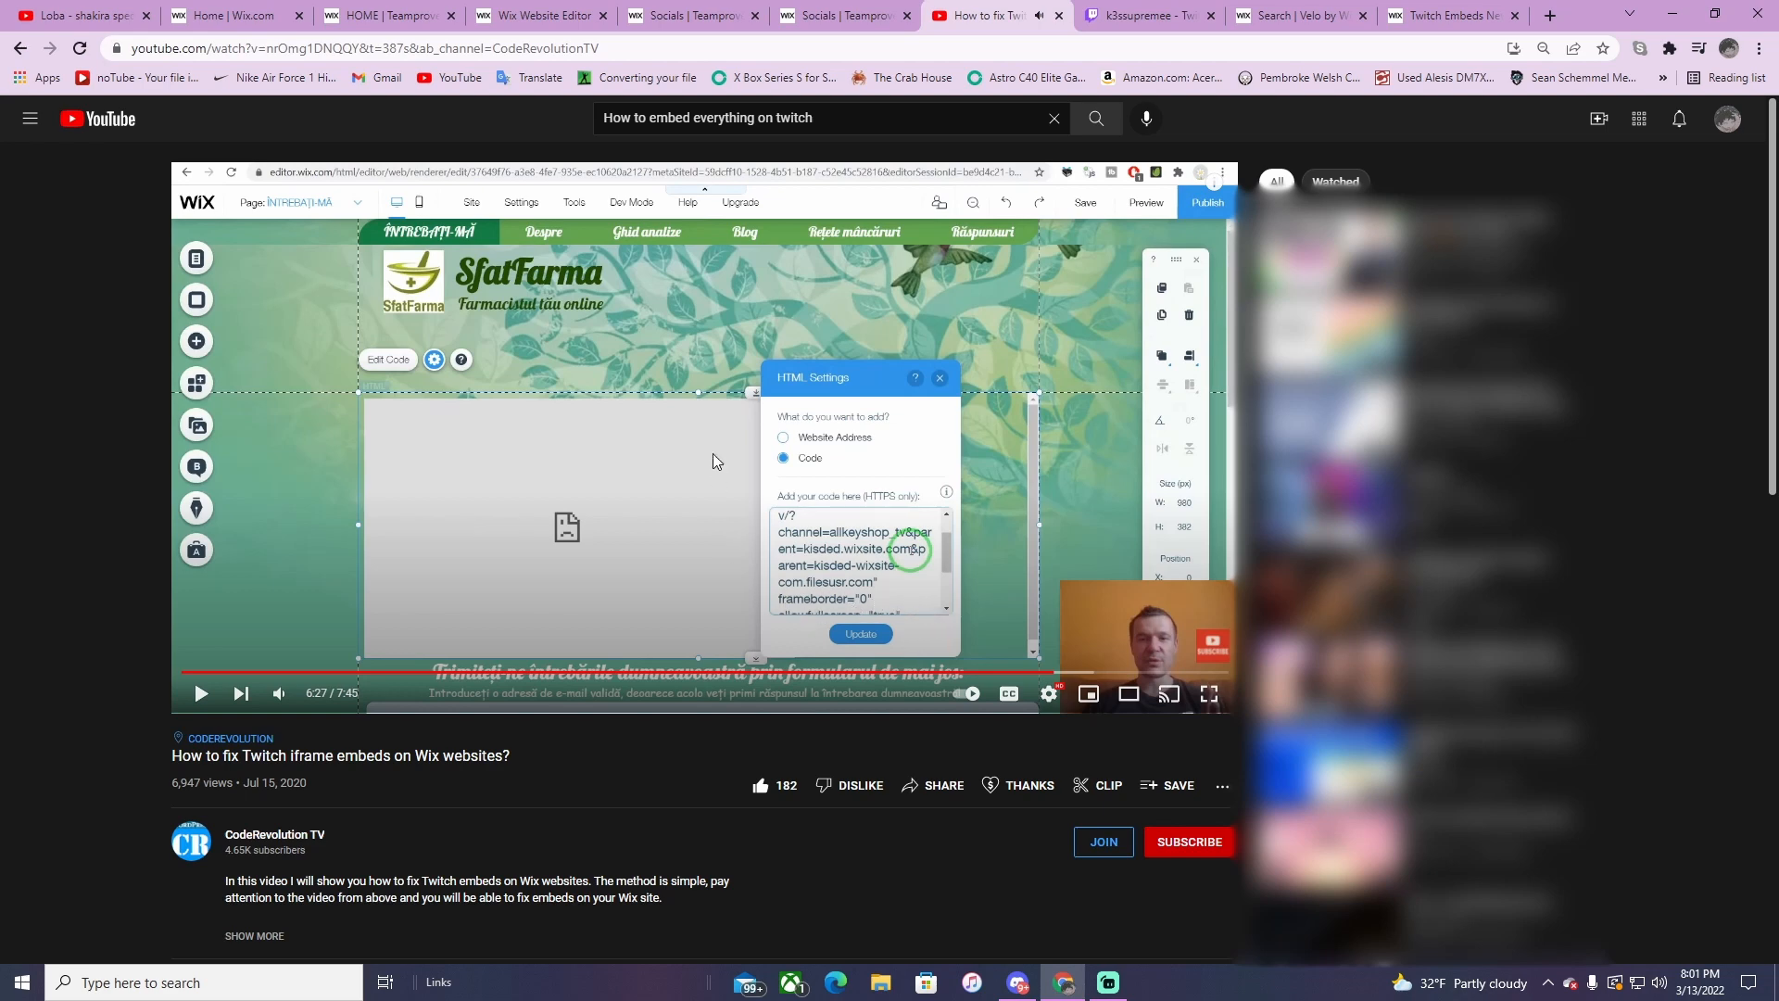
key(alt+Left)
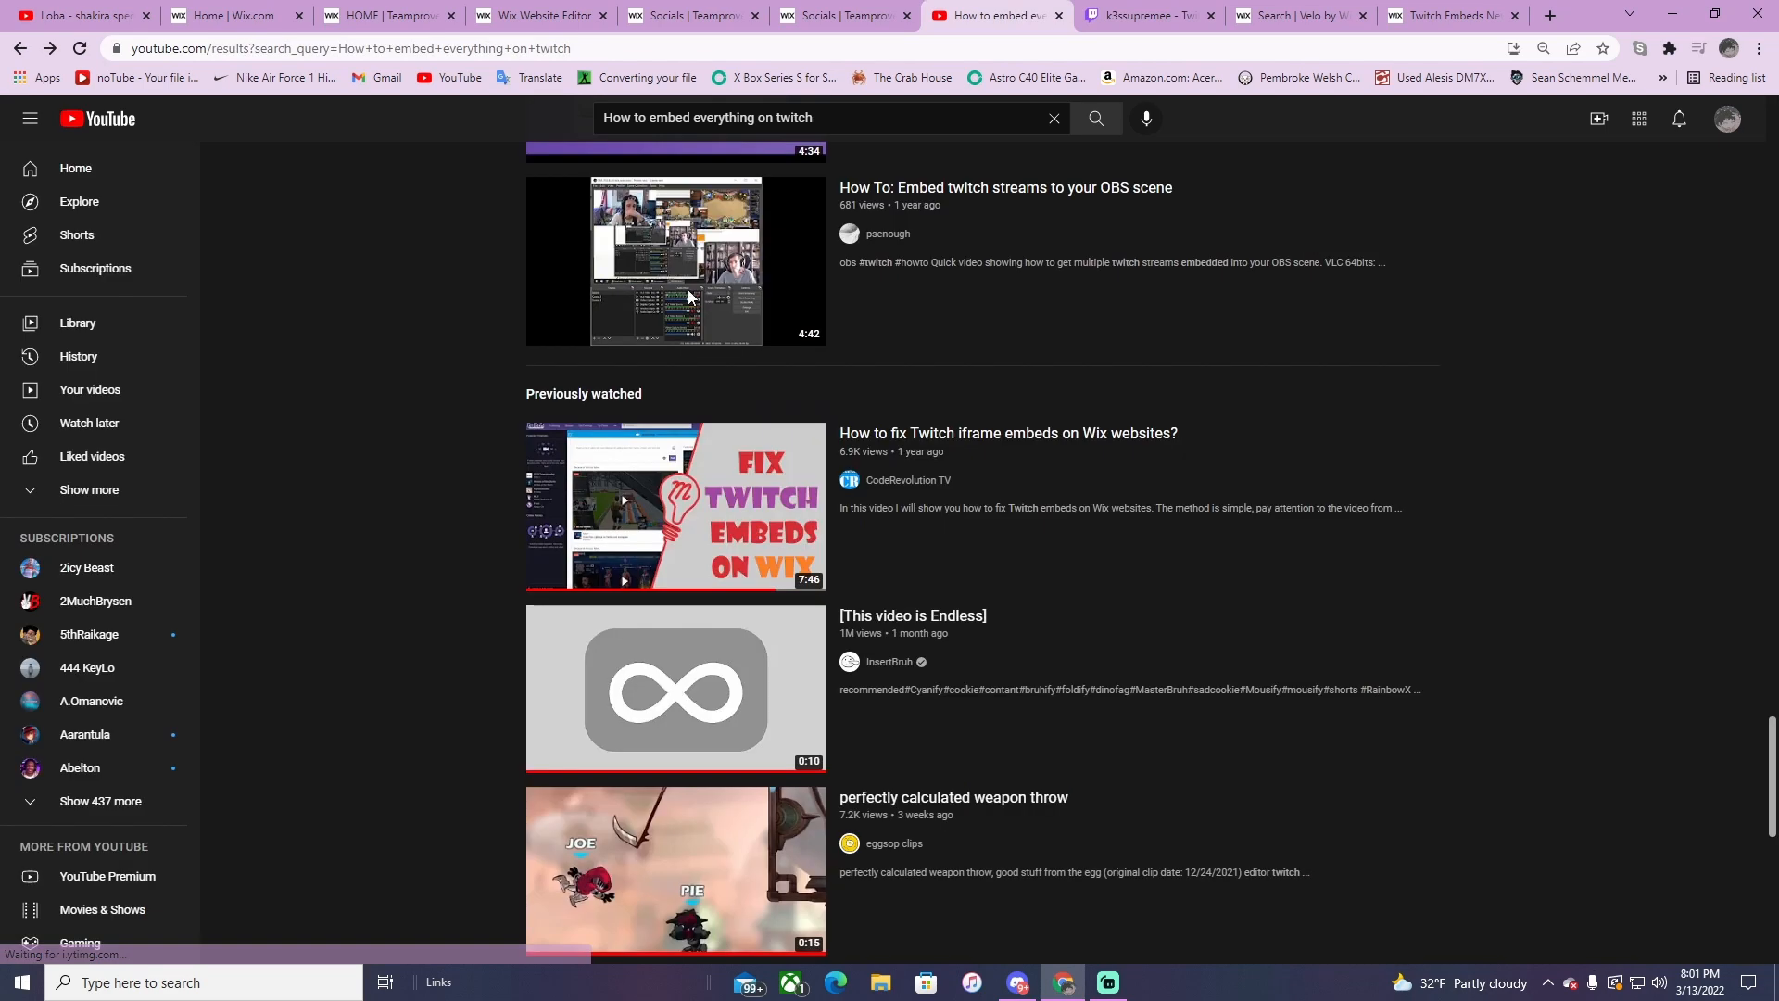
click(667, 17)
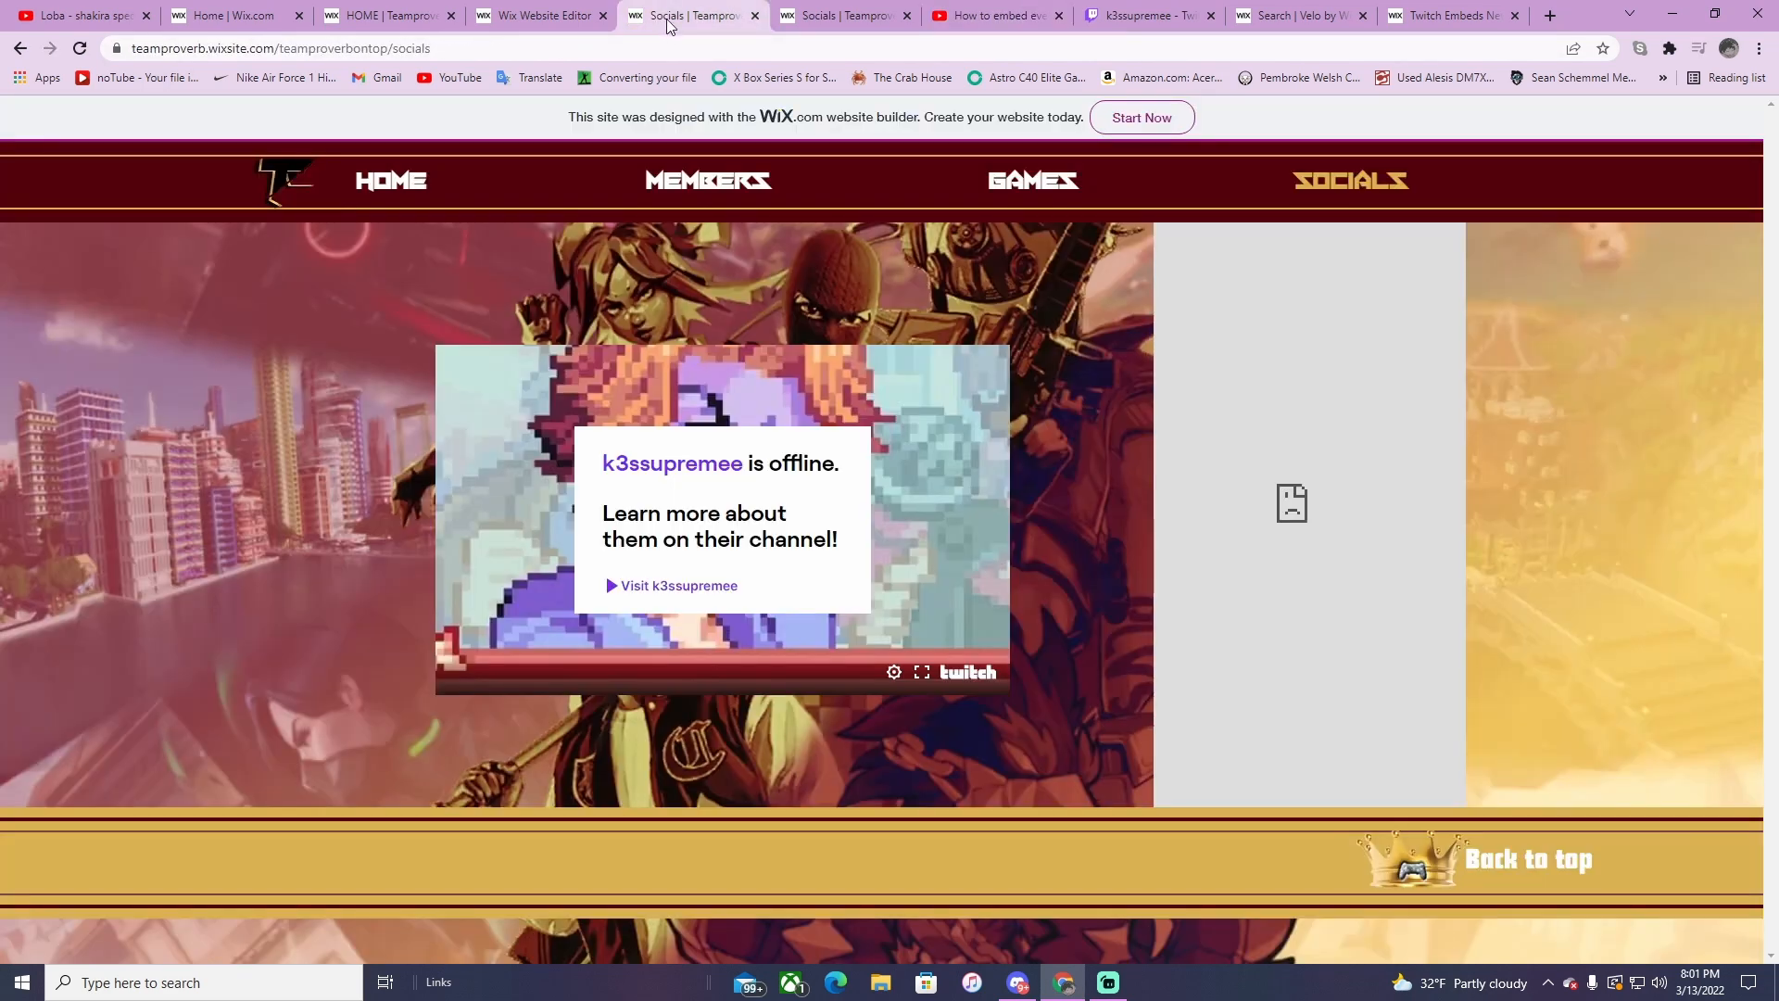
- Return to the Wix editor and add an "Embed a site" element to the Socials page
click(546, 16)
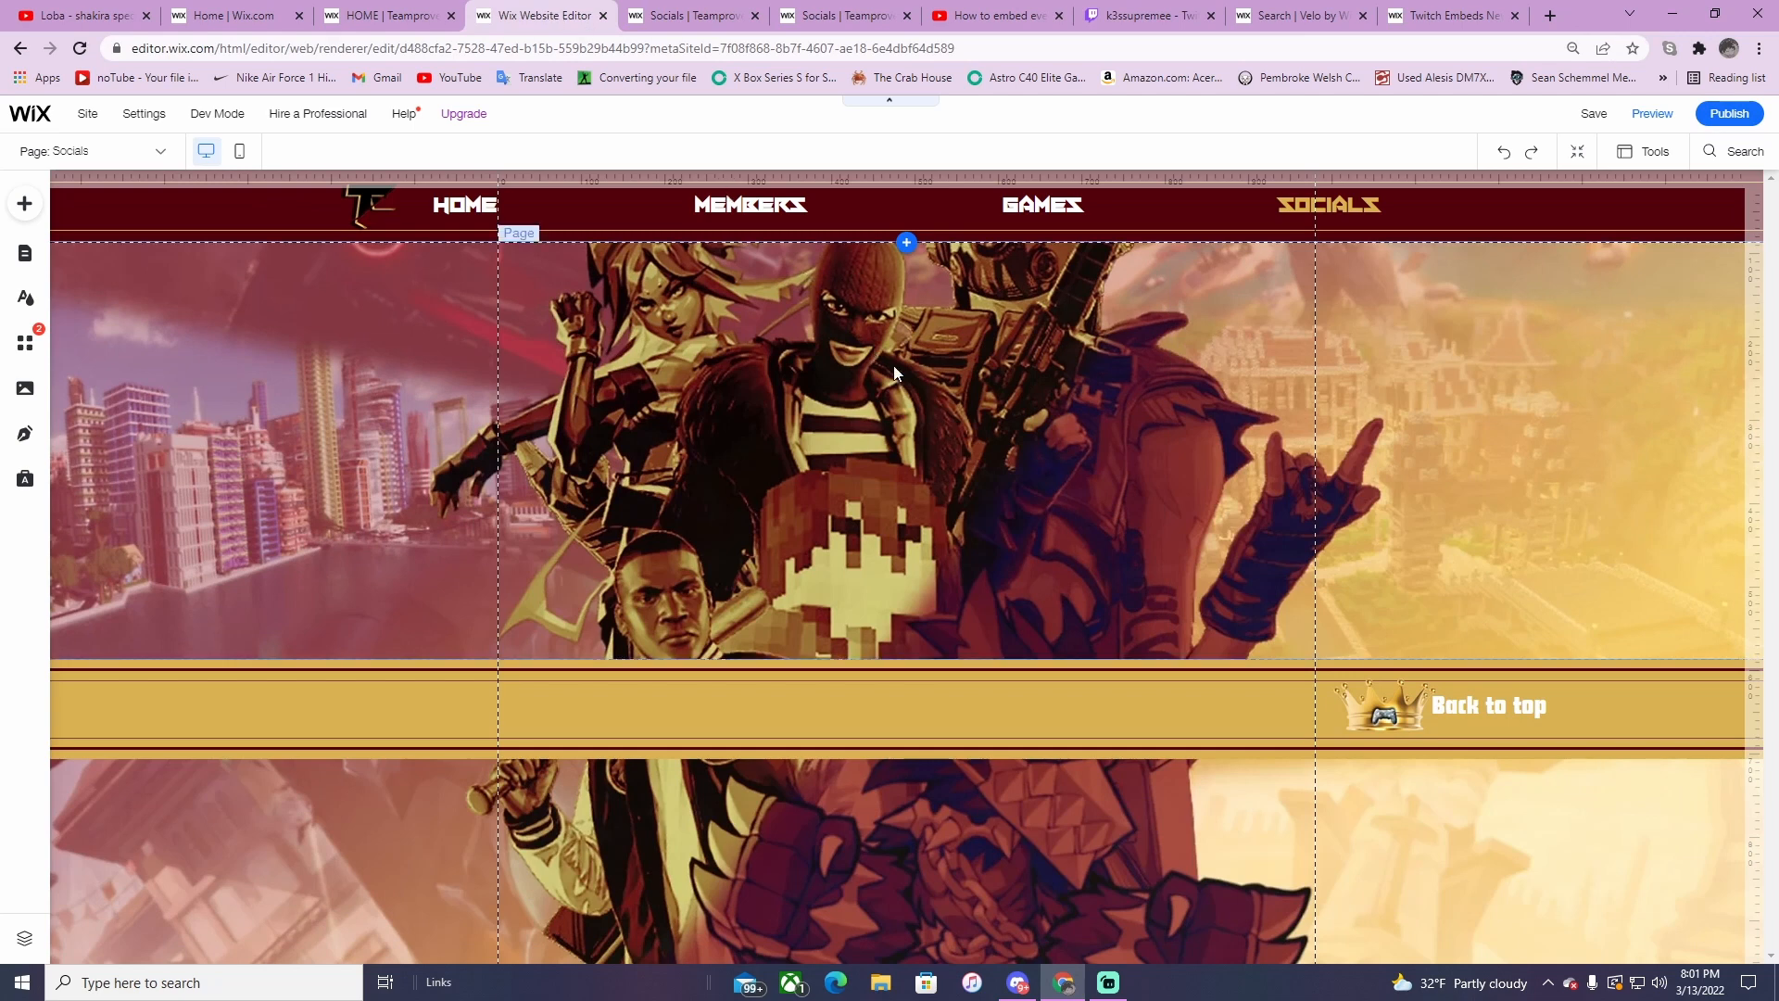
click(25, 204)
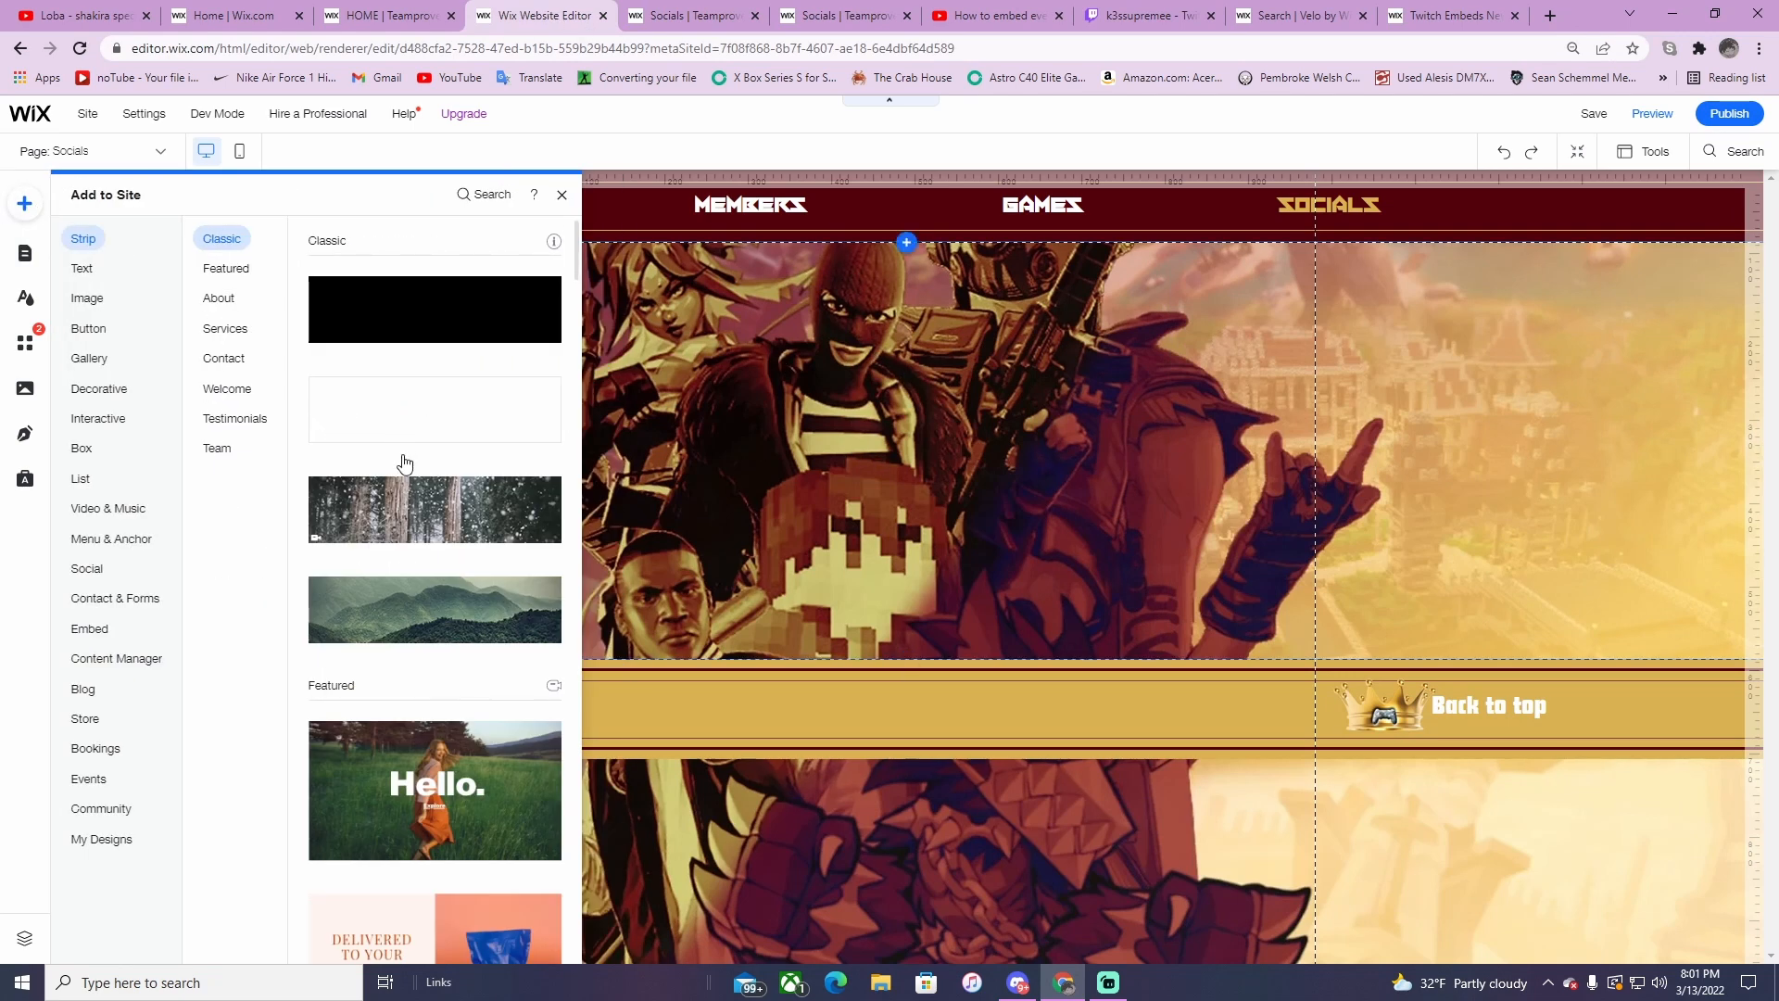
click(90, 629)
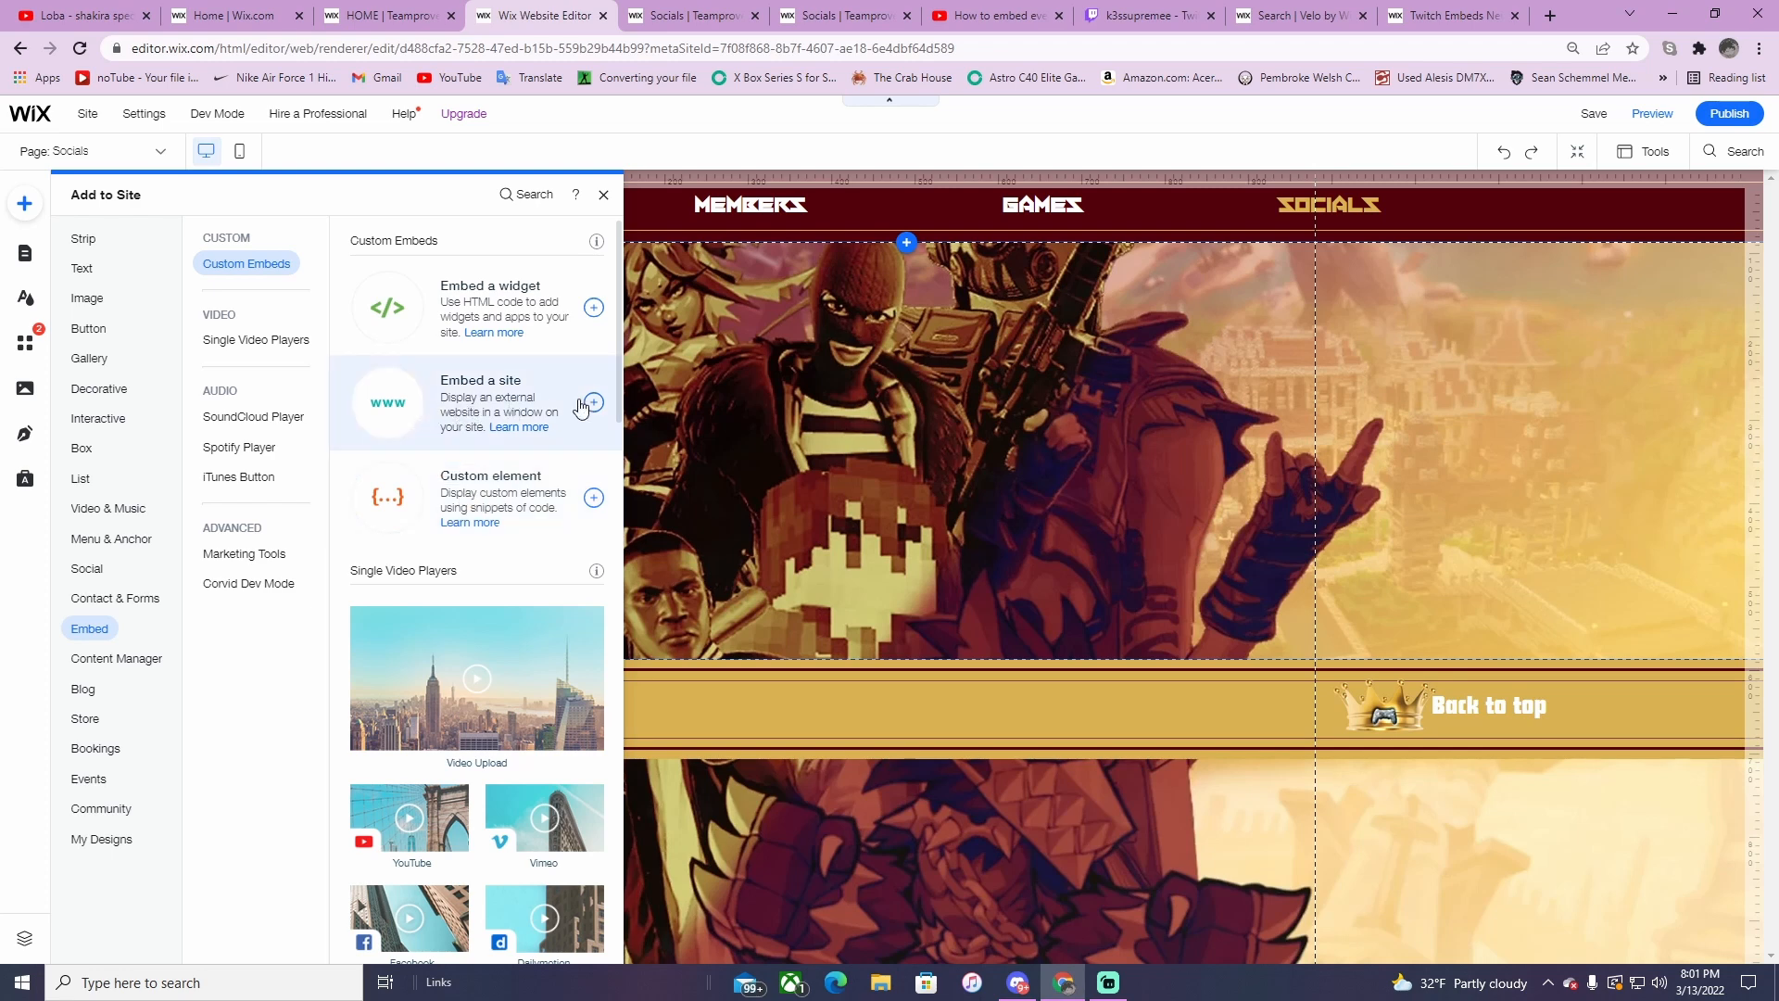
click(397, 400)
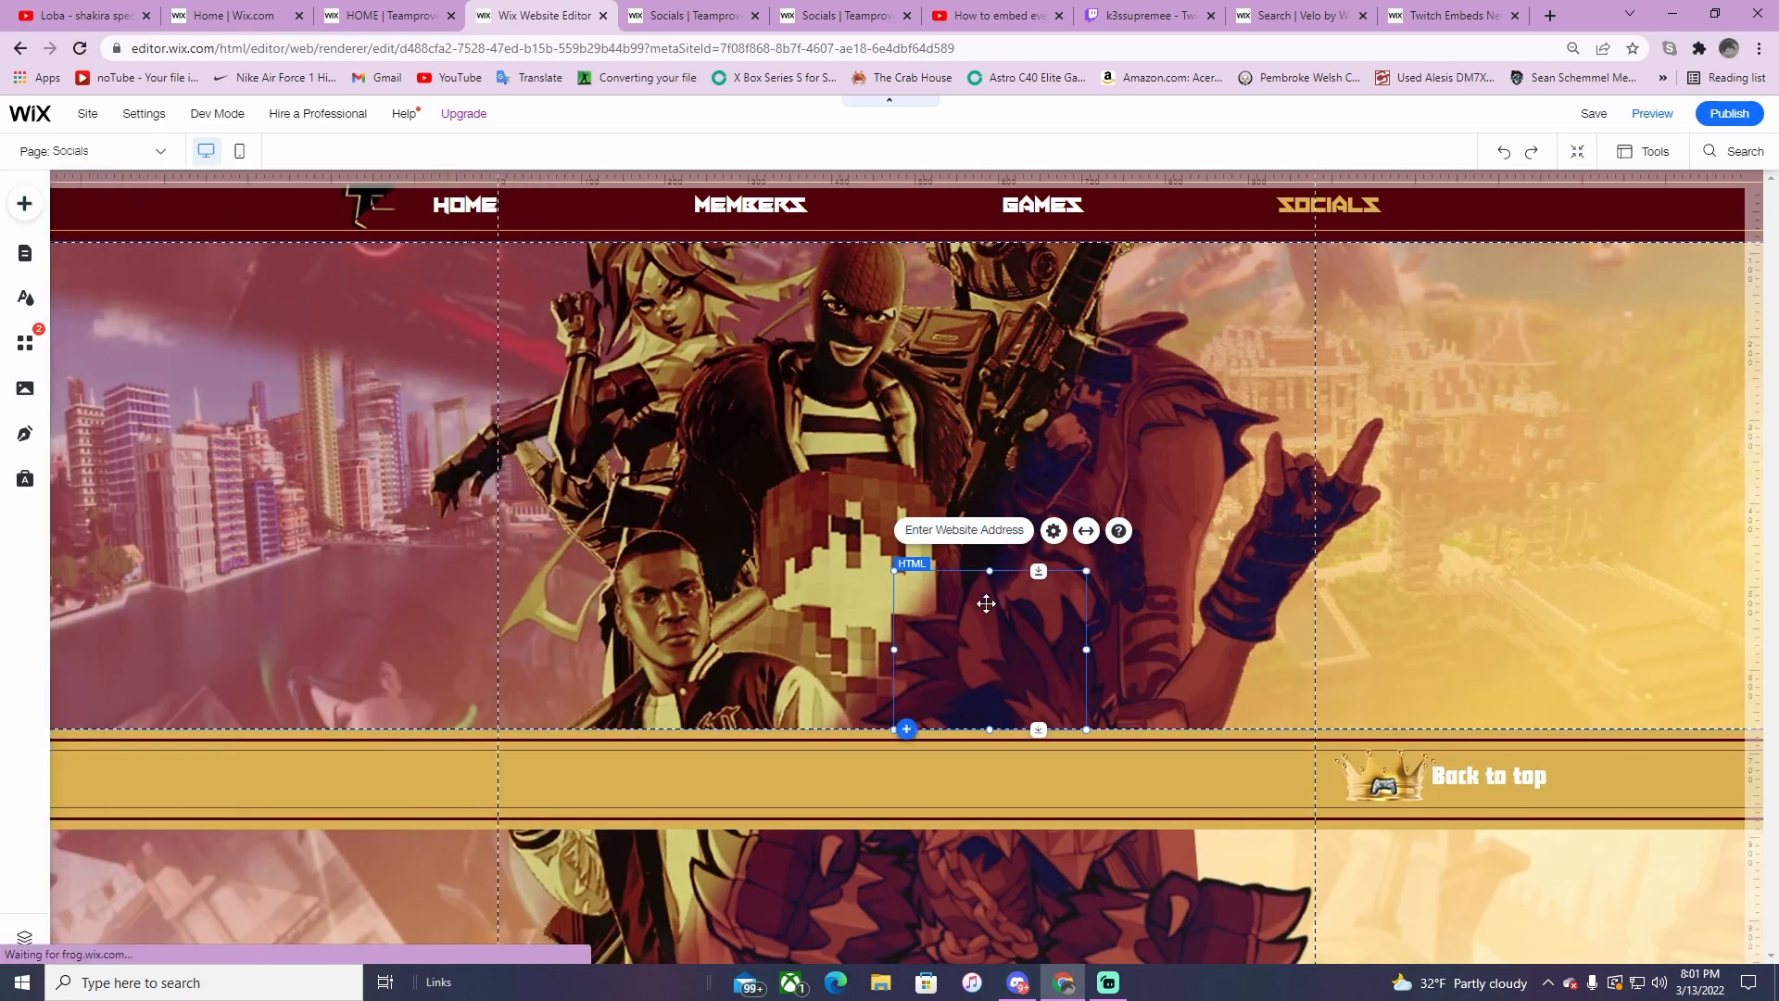
- Position the new embed just below the site header and enlarge it to span the page's content width above the footer
drag(986, 603, 685, 346)
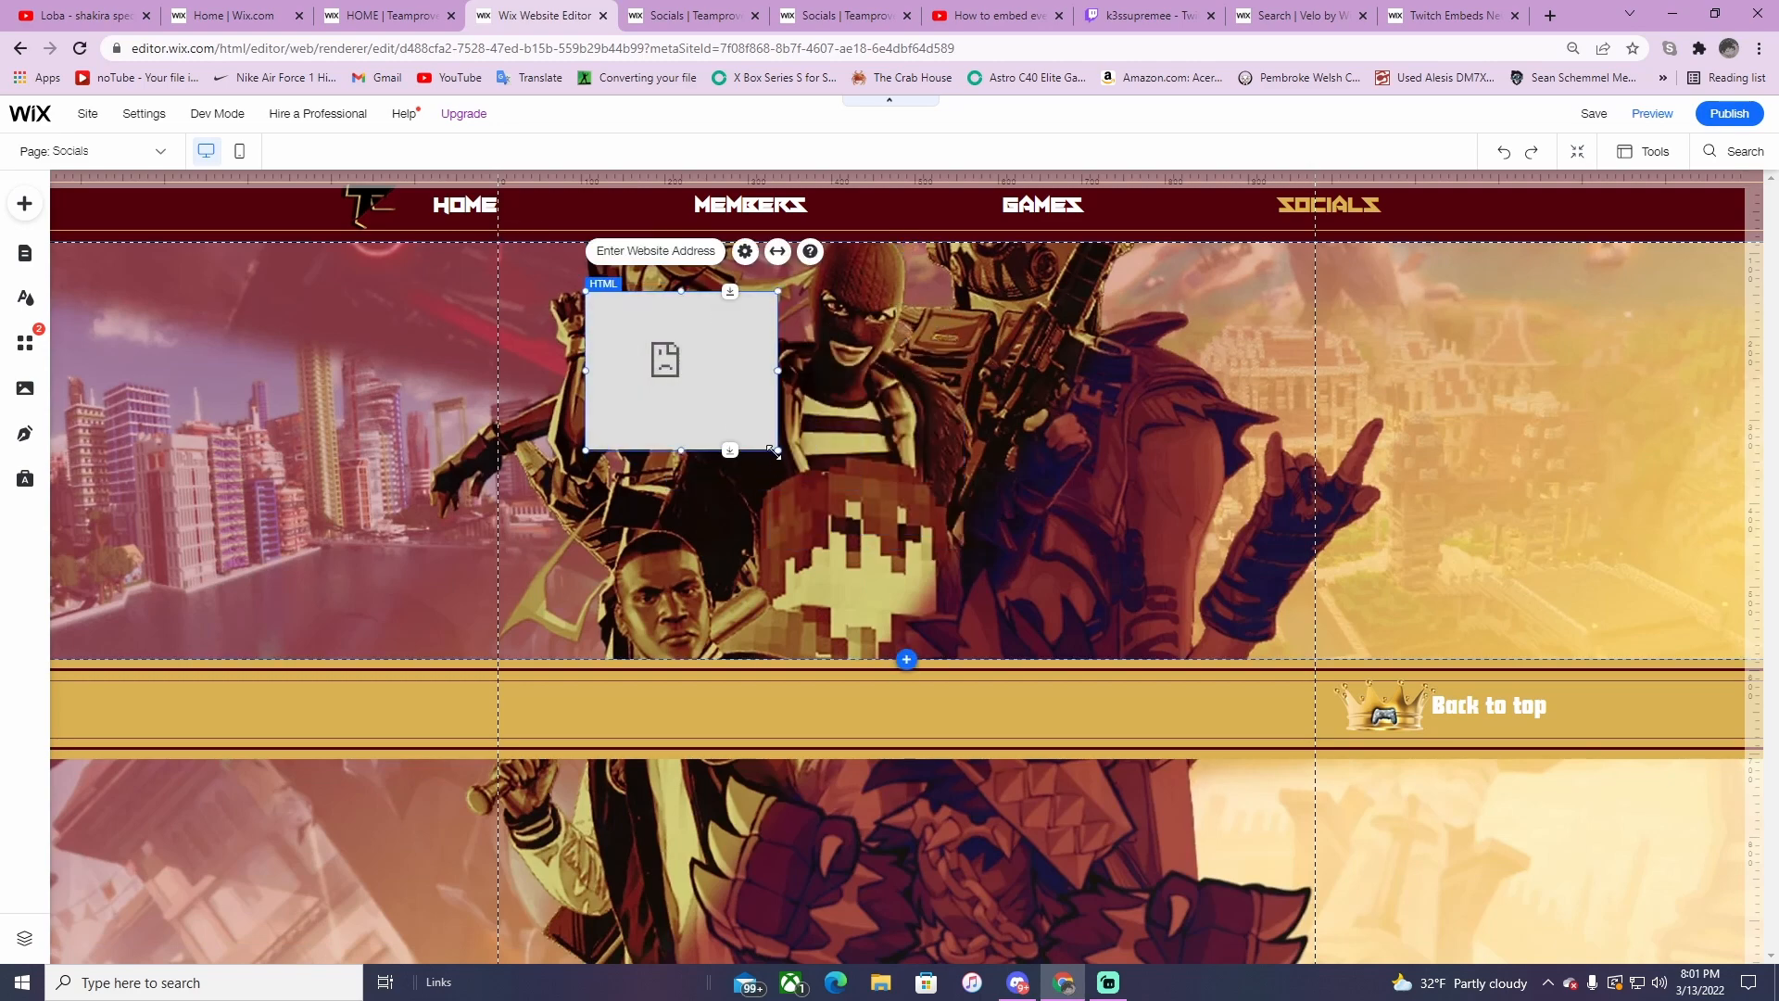
drag(773, 452, 1313, 596)
drag(1012, 571, 930, 552)
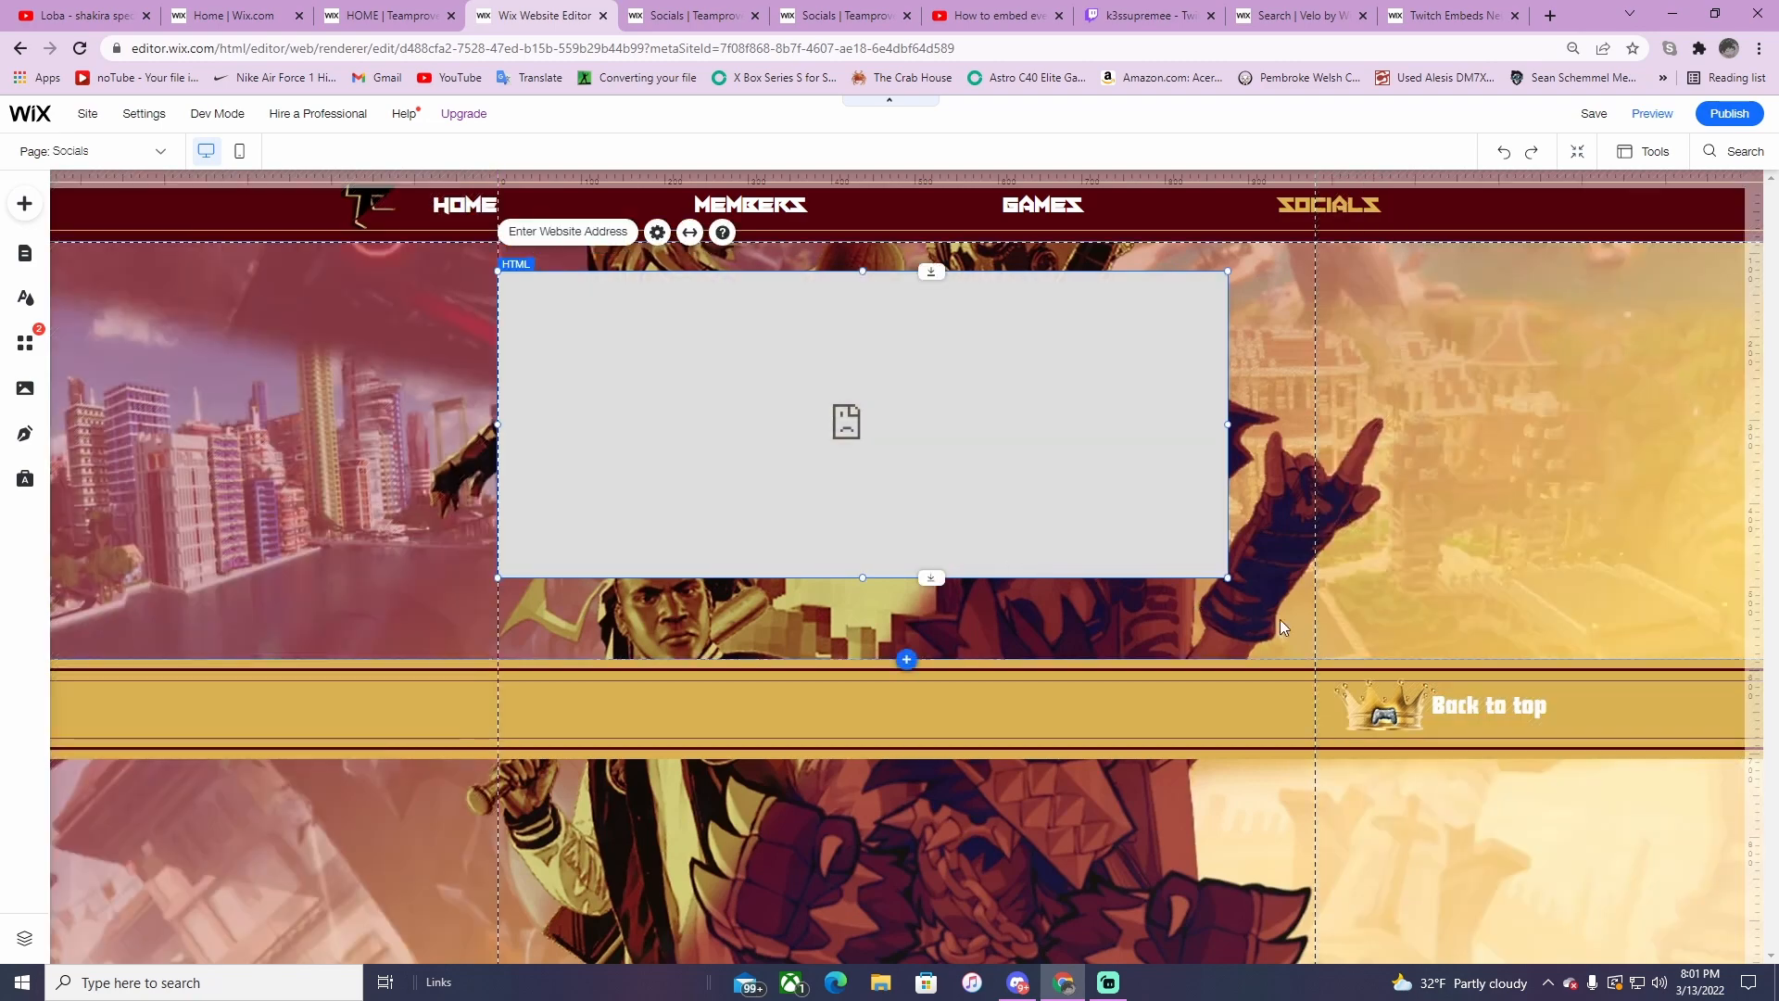
drag(1229, 577, 1315, 659)
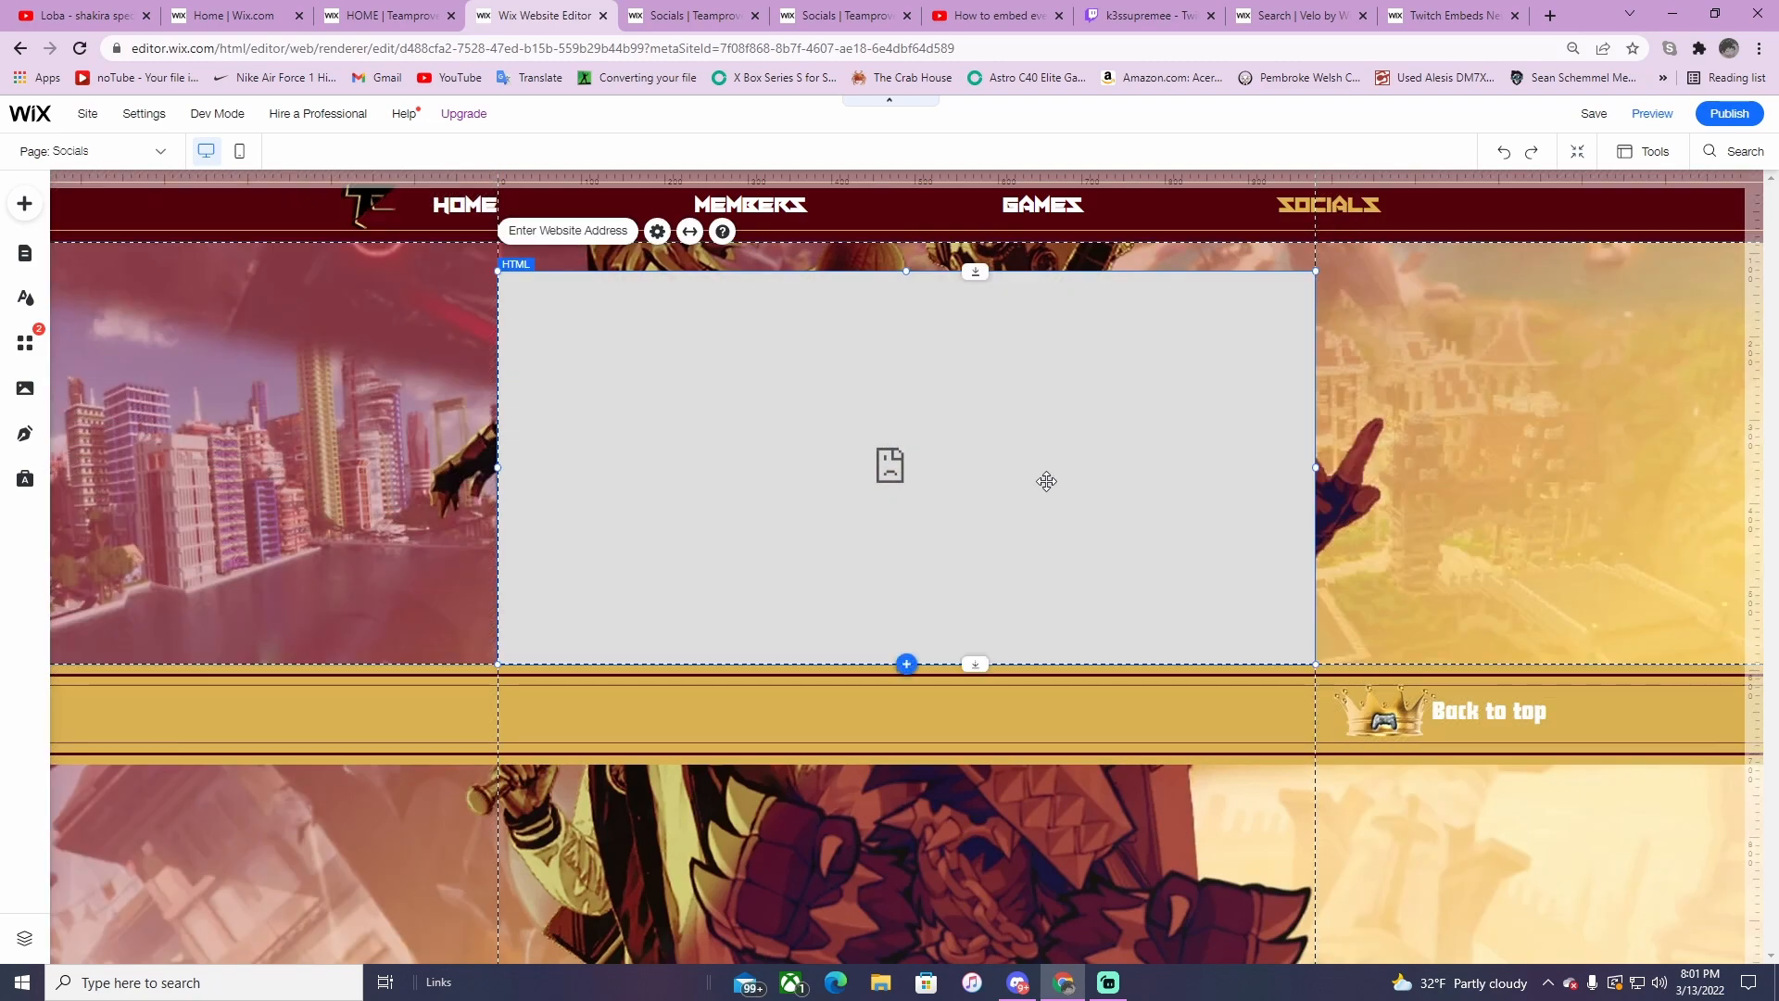
drag(1044, 481, 1046, 466)
- Open the embed's HTML settings, set the content type to Code and clear the placeholder text
right_click(969, 376)
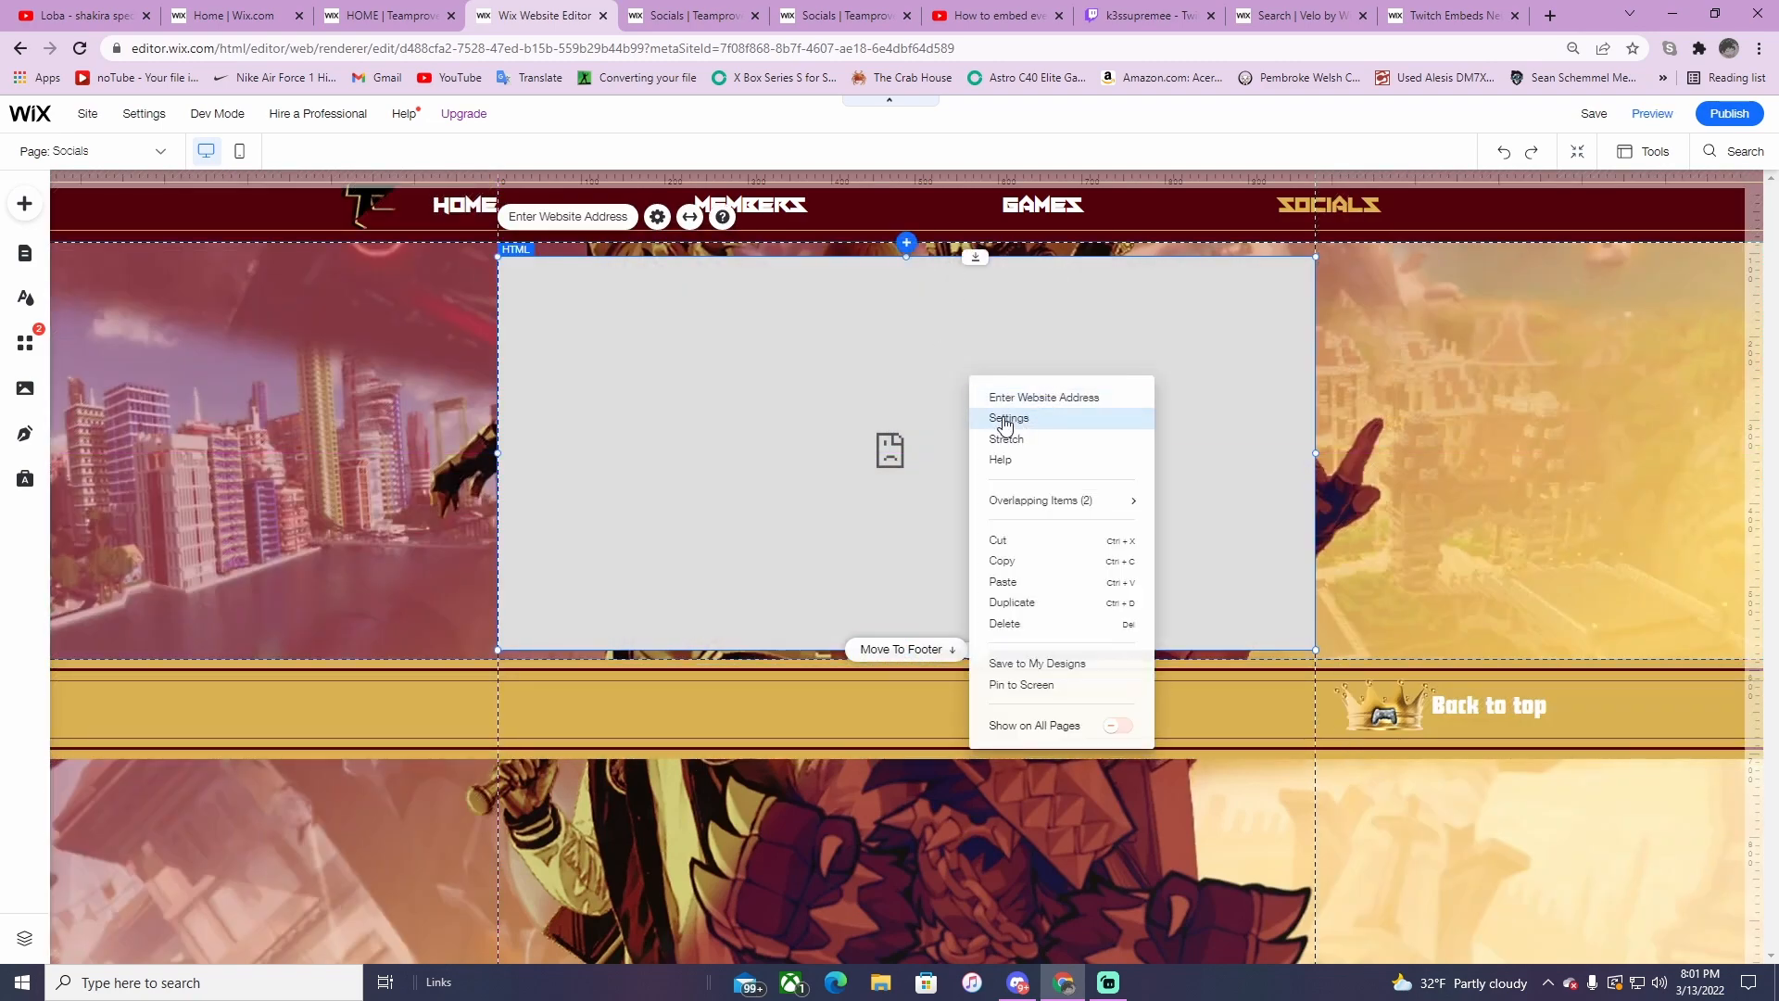
click(757, 364)
click(568, 216)
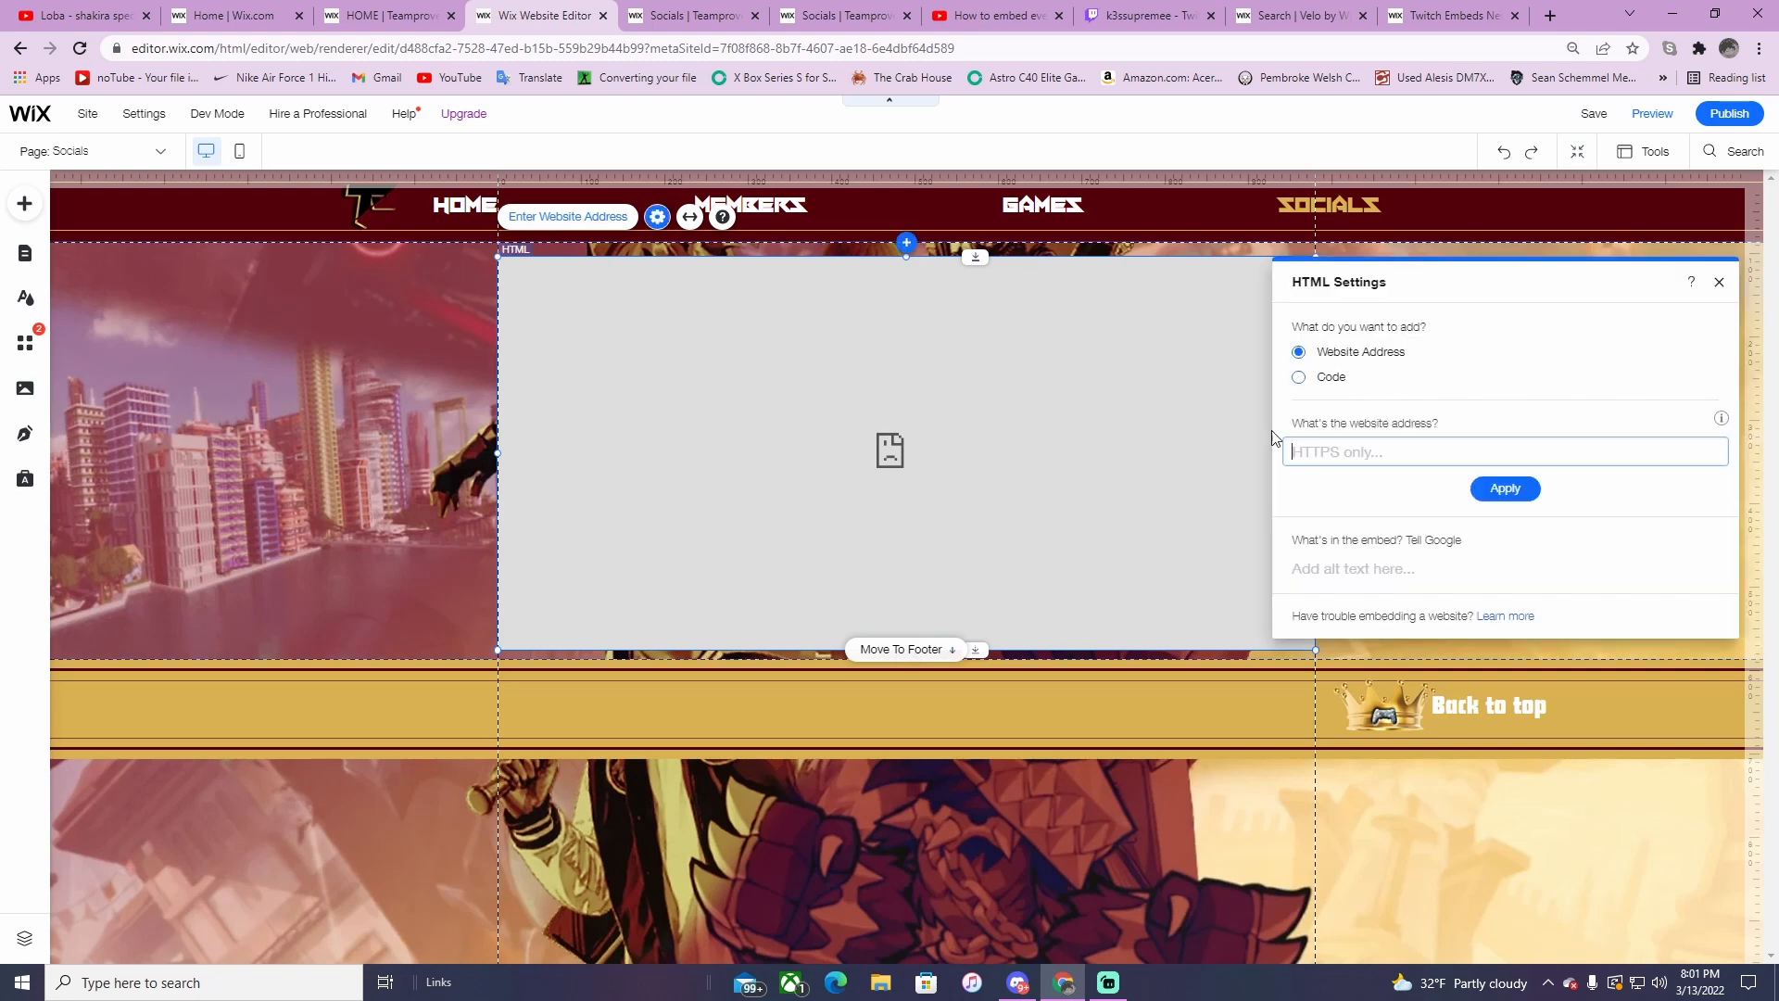
click(1343, 378)
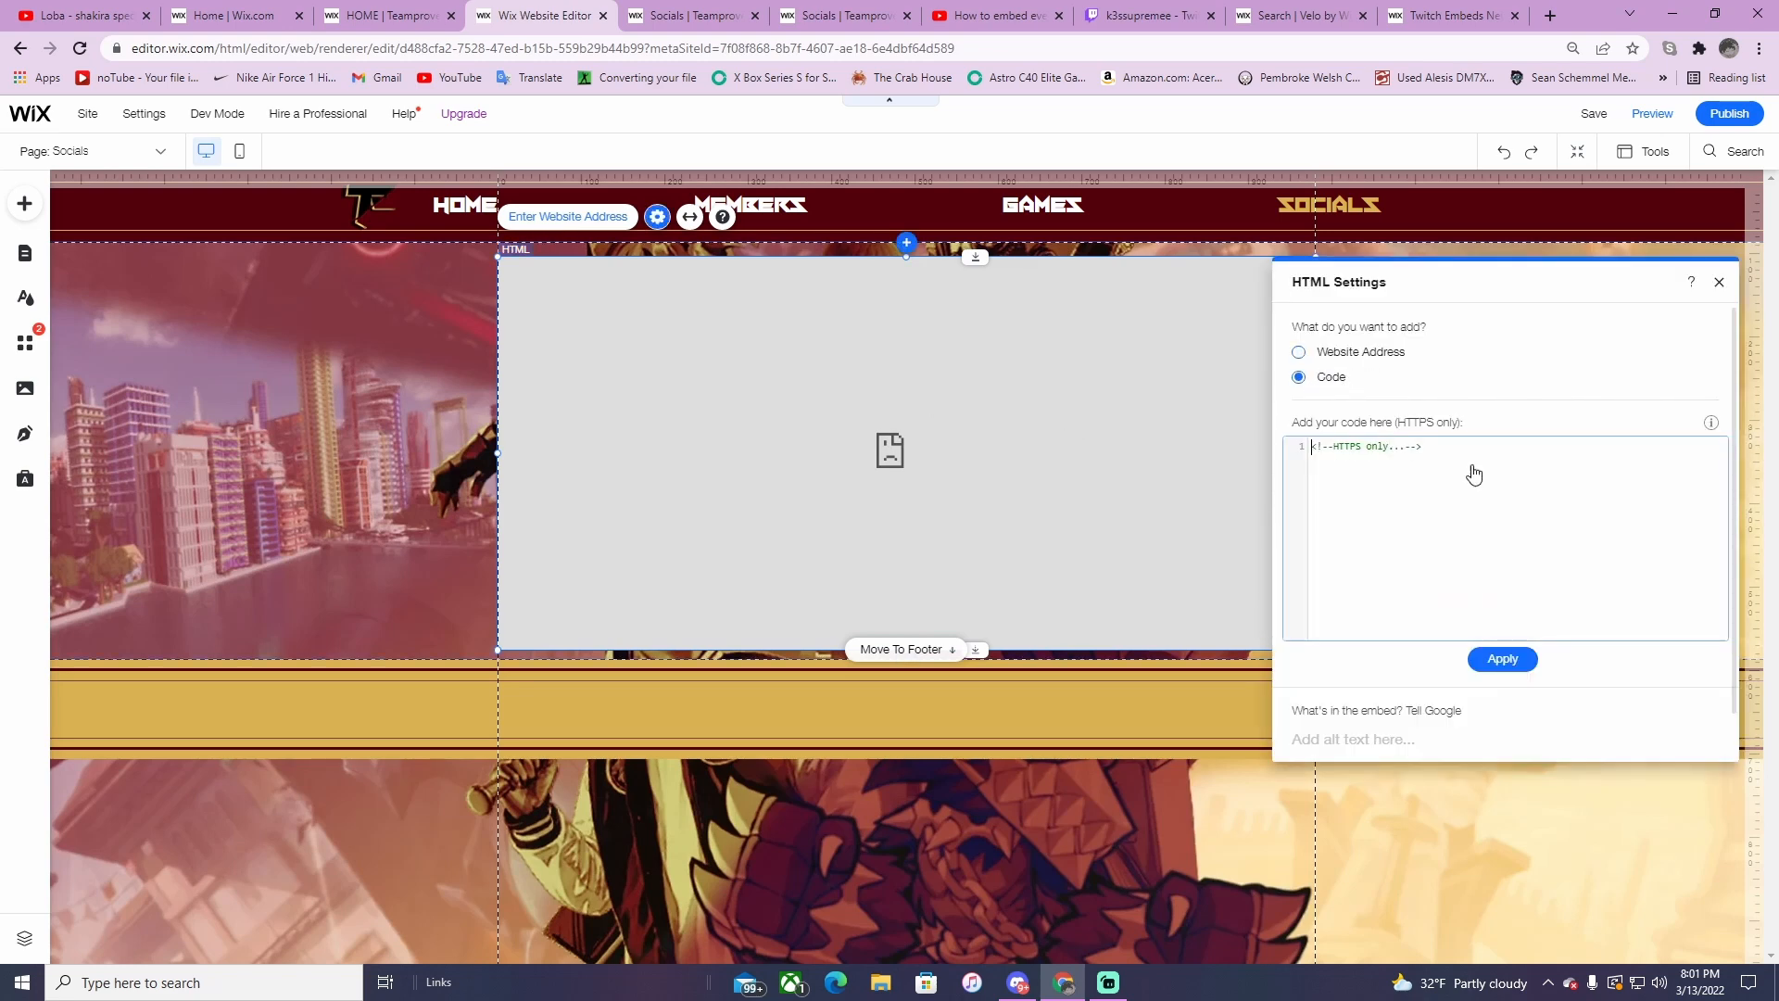
click(1435, 461)
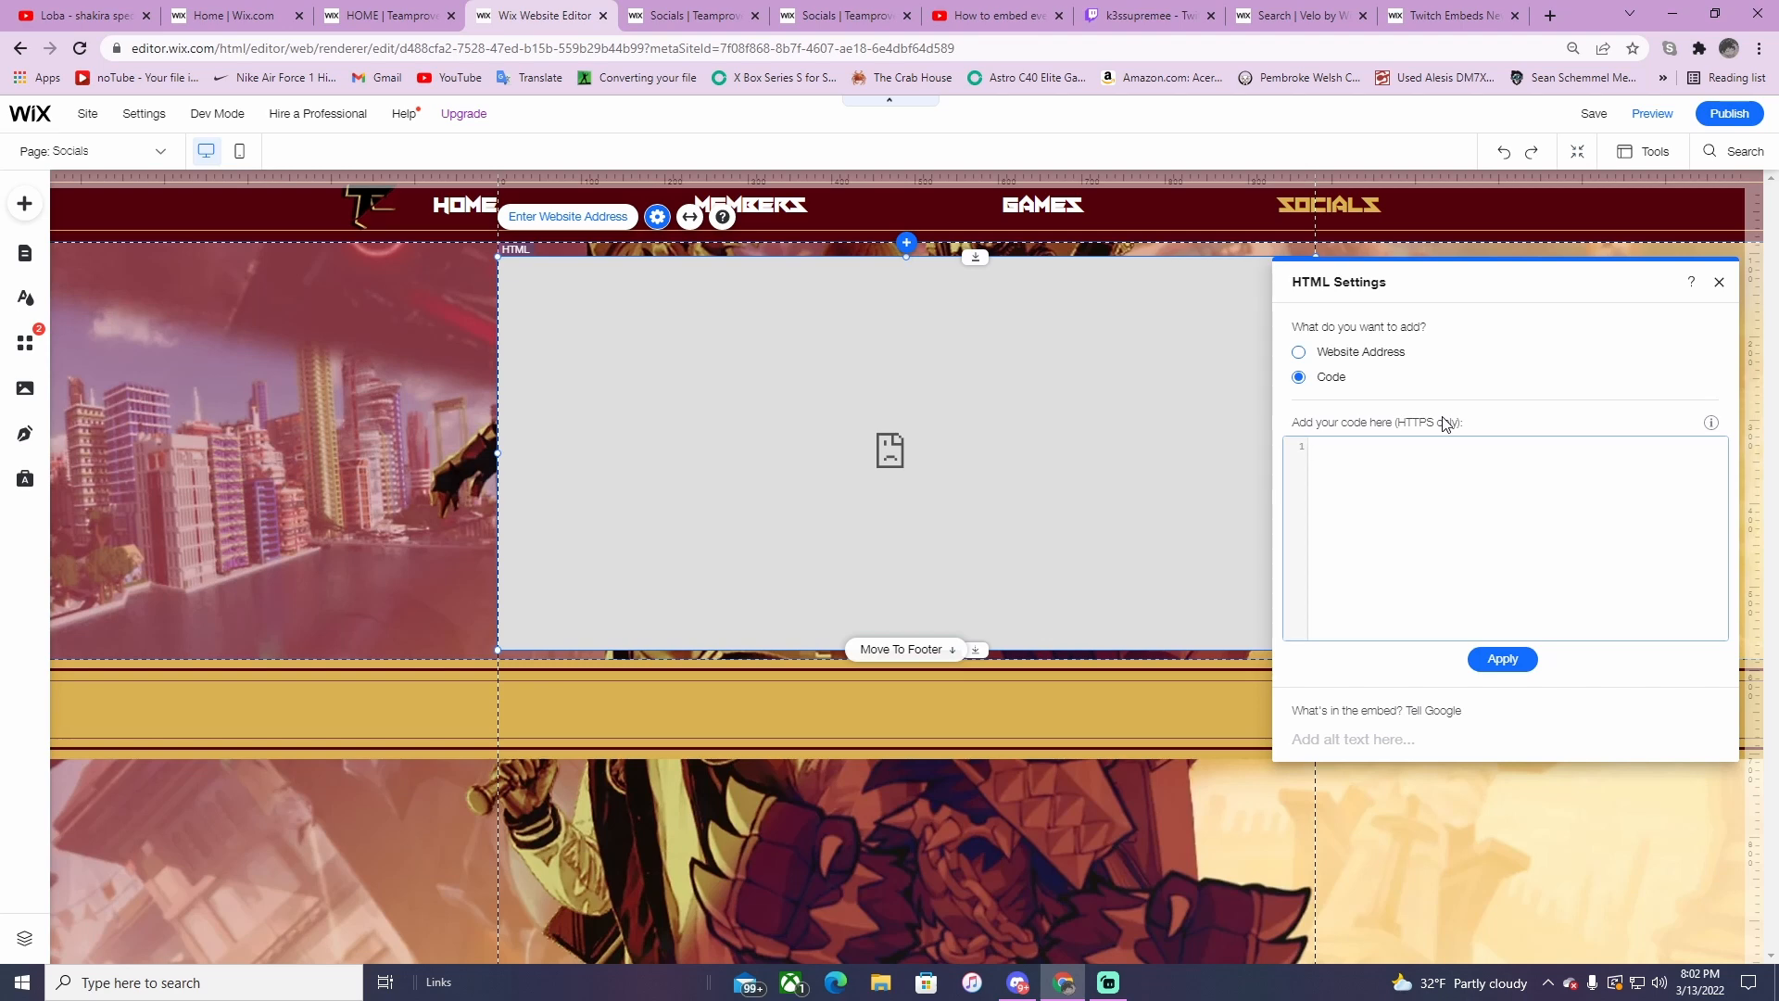
- Switch to the k3ssupremee Twitch channel and reopen its Embed sharing options from the channel's chat view
click(1152, 15)
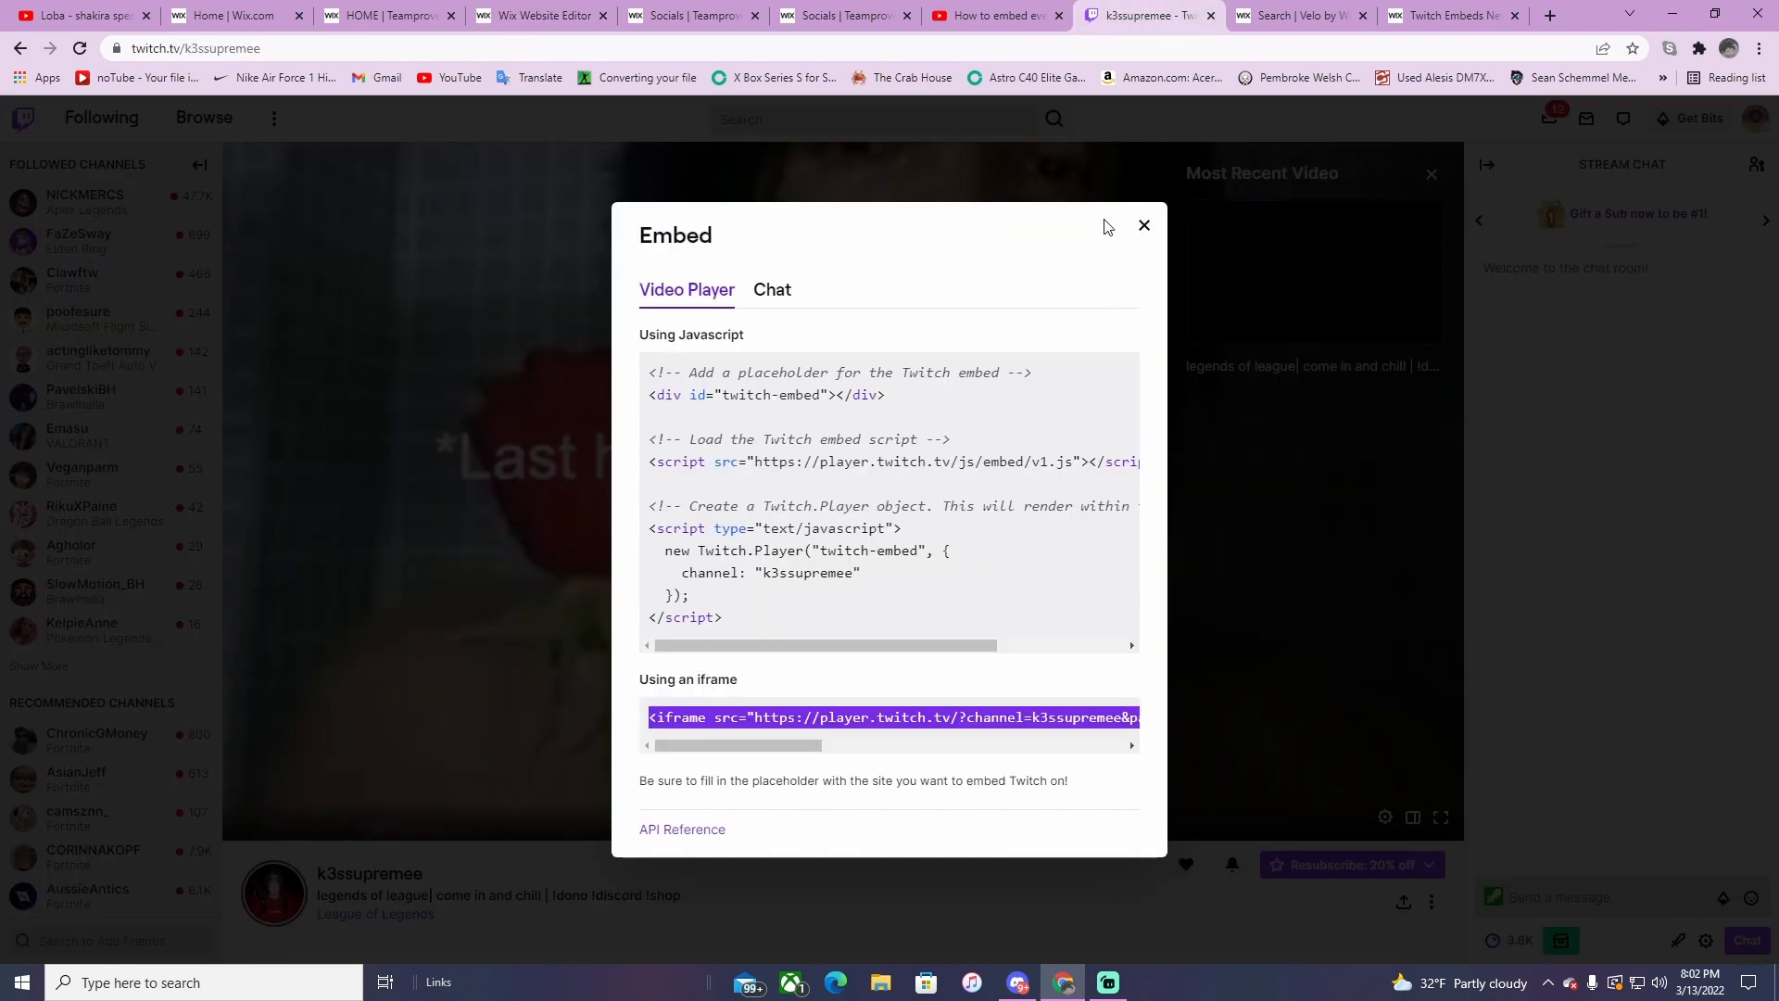
click(1144, 225)
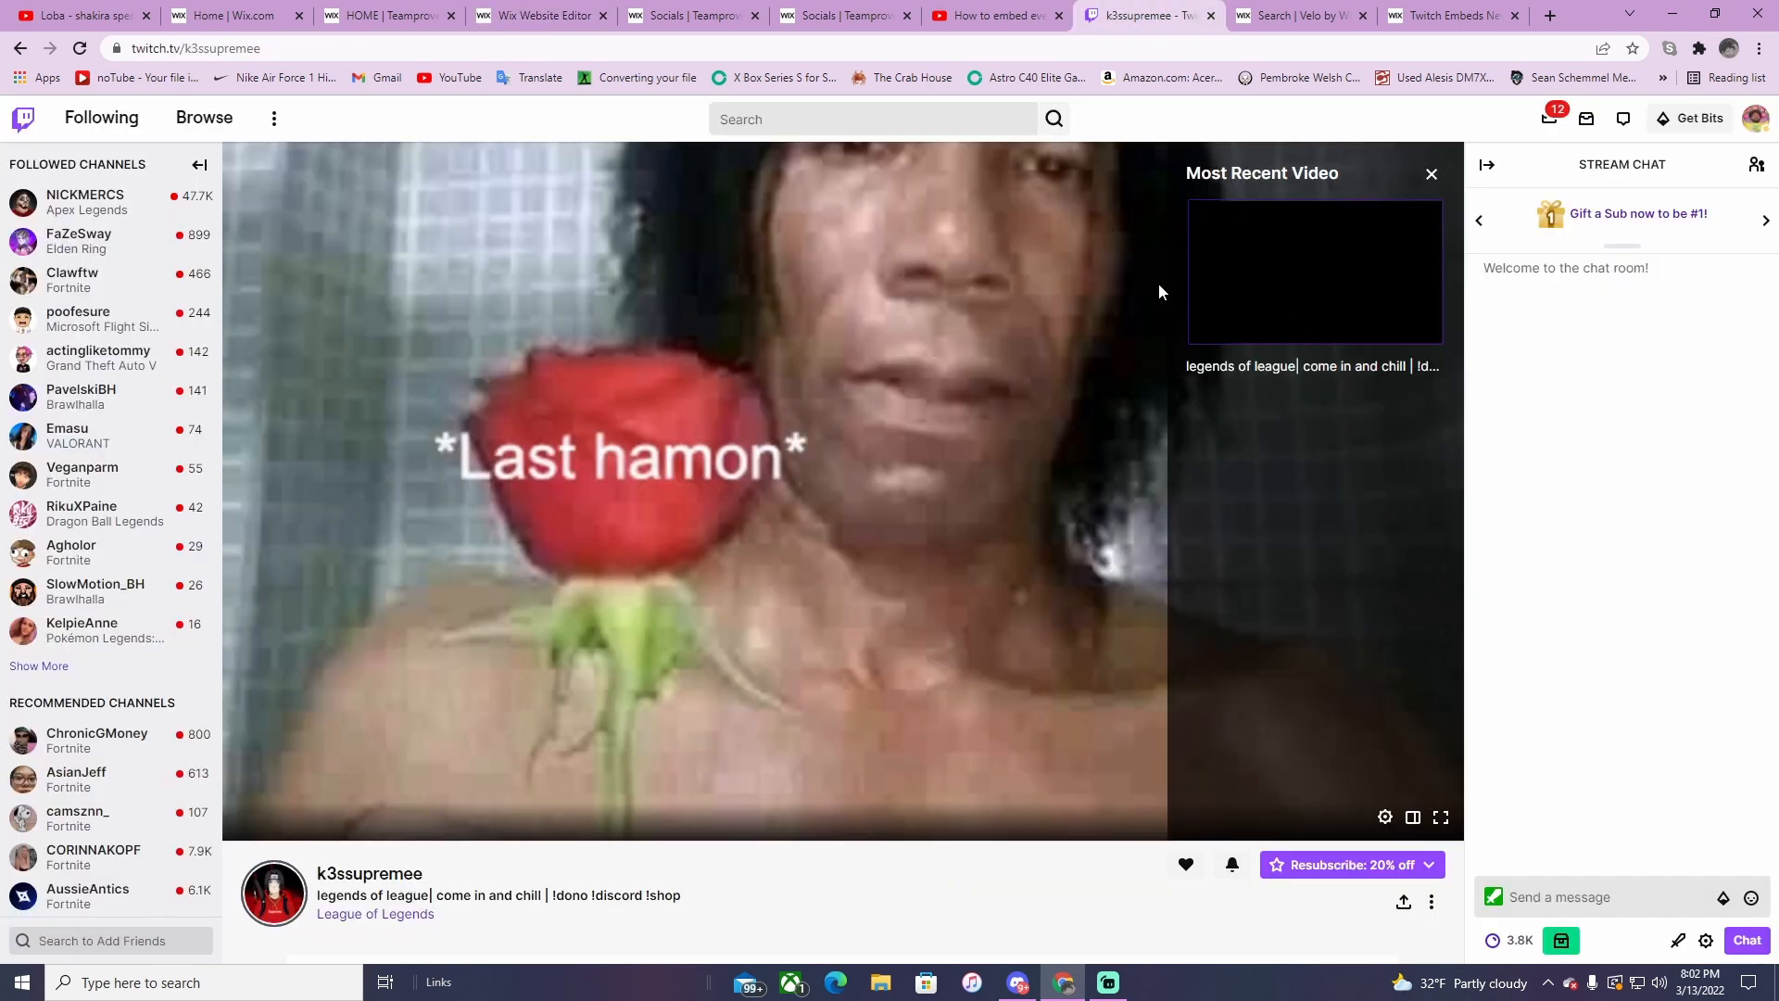
click(373, 876)
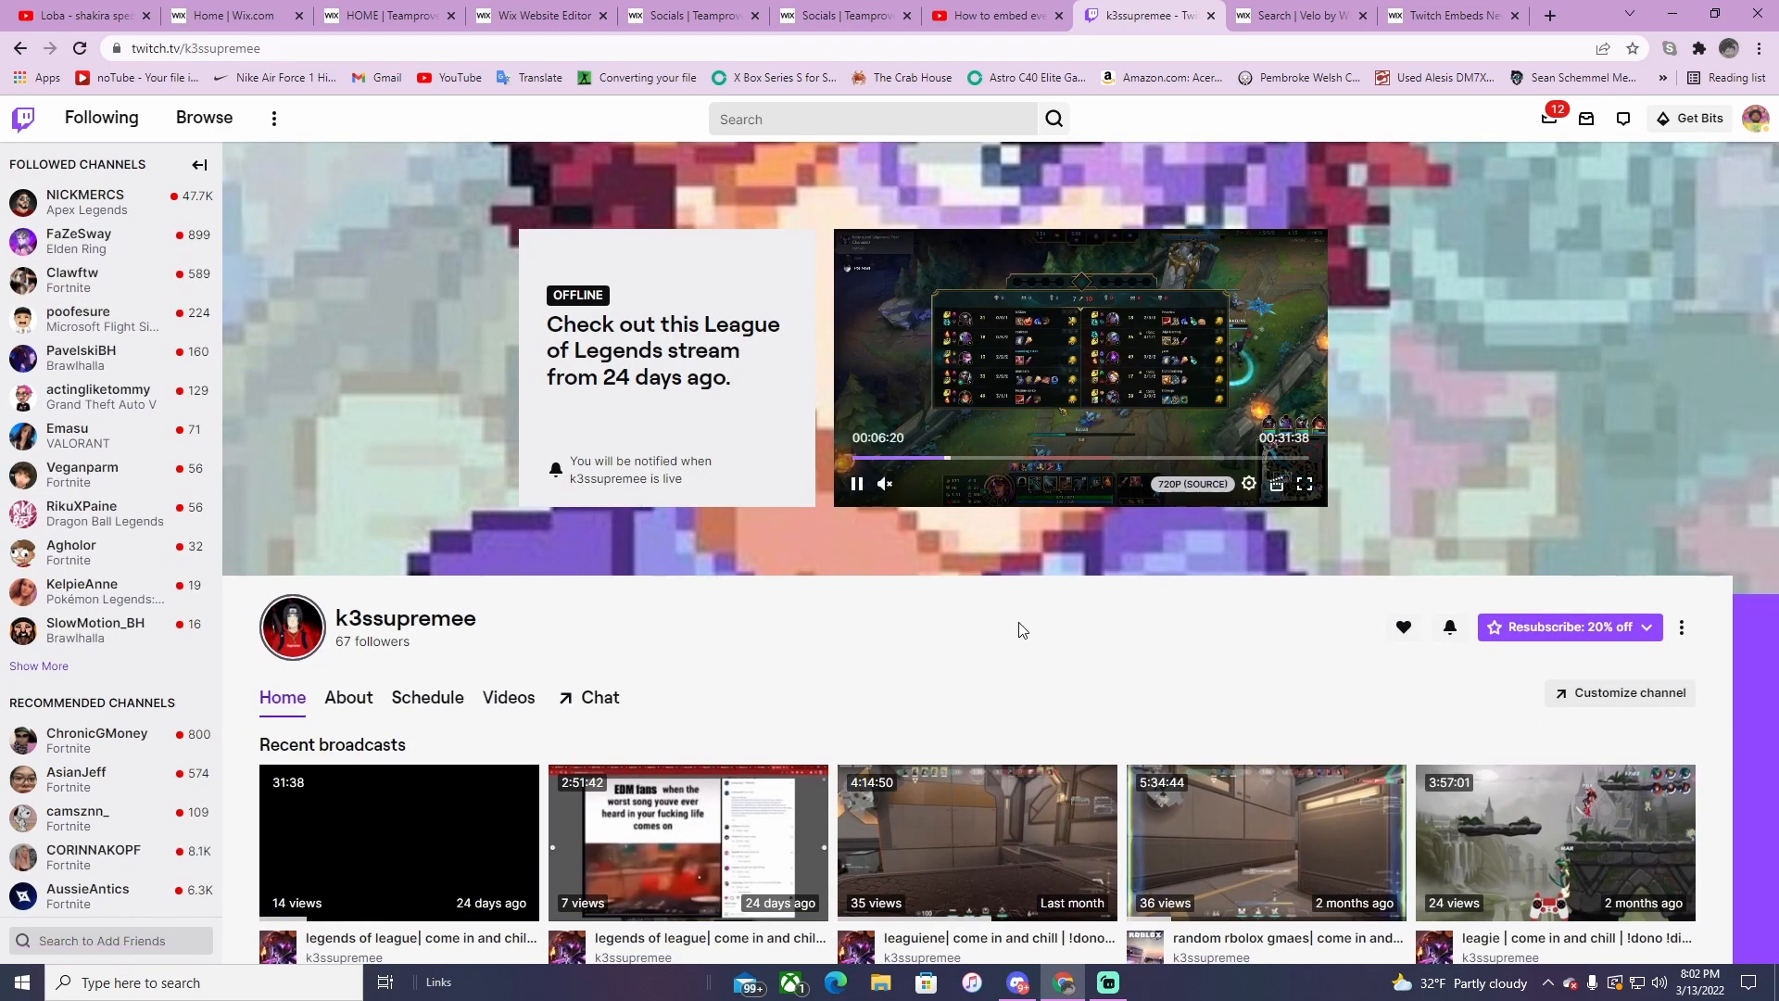
click(441, 636)
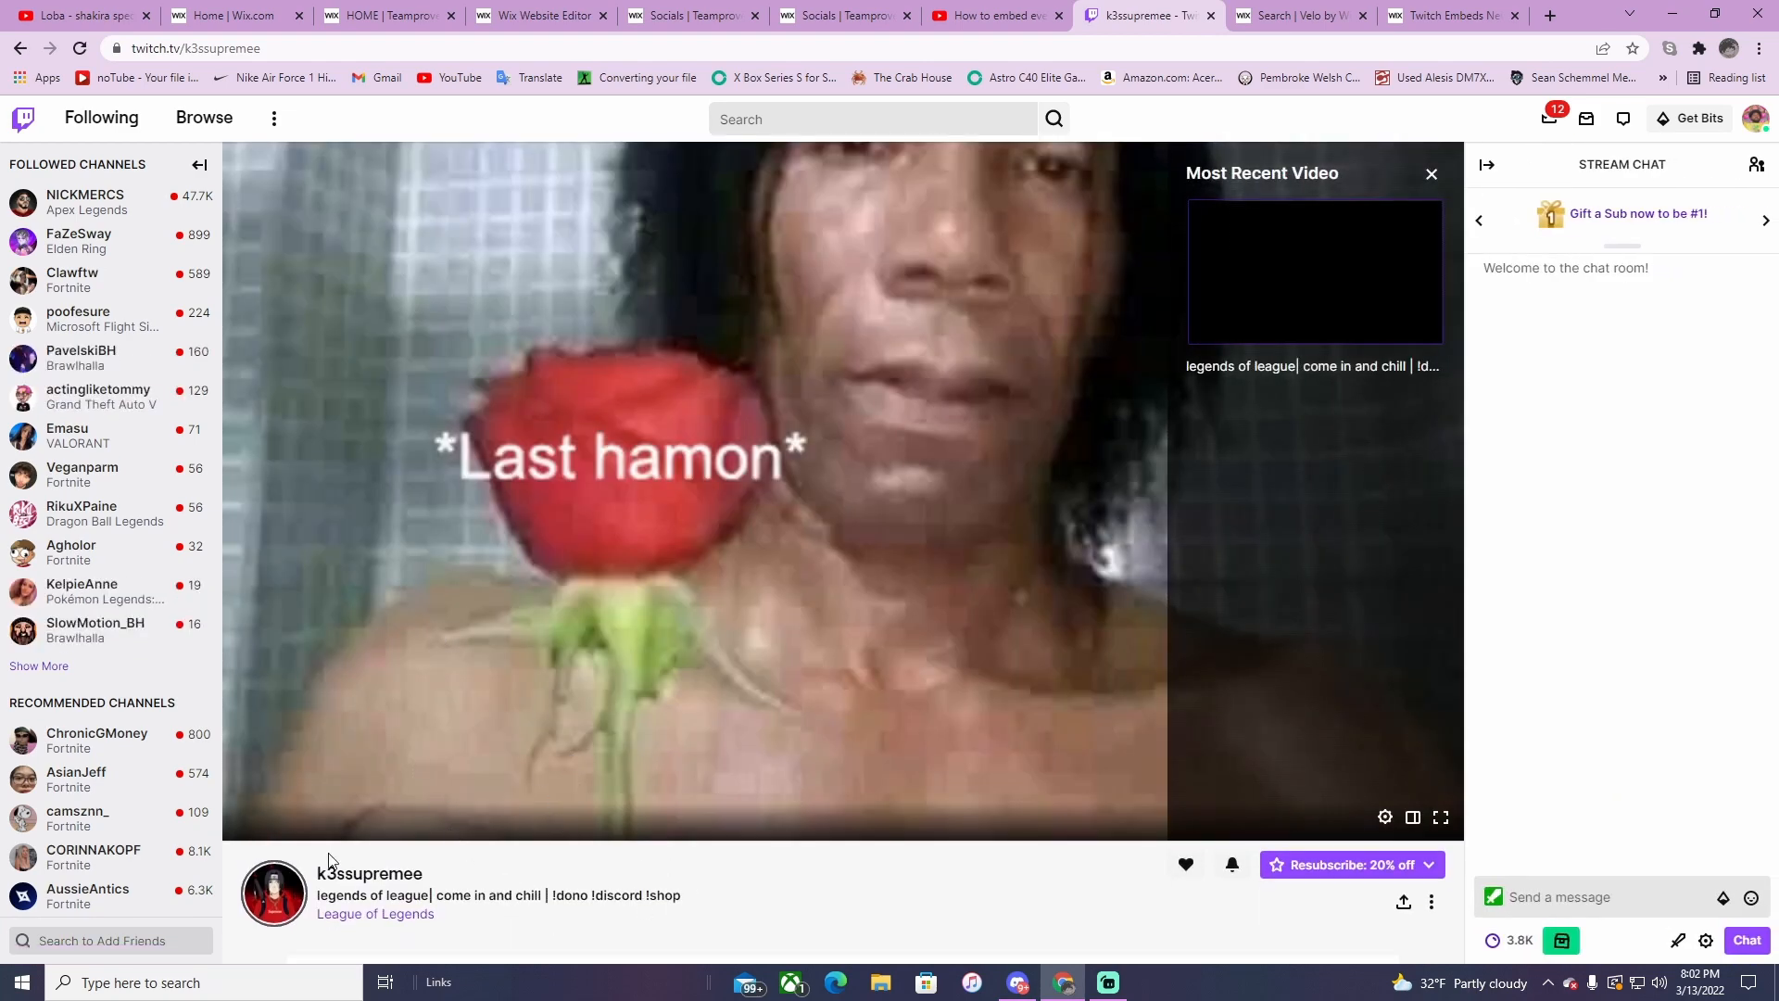
click(1404, 904)
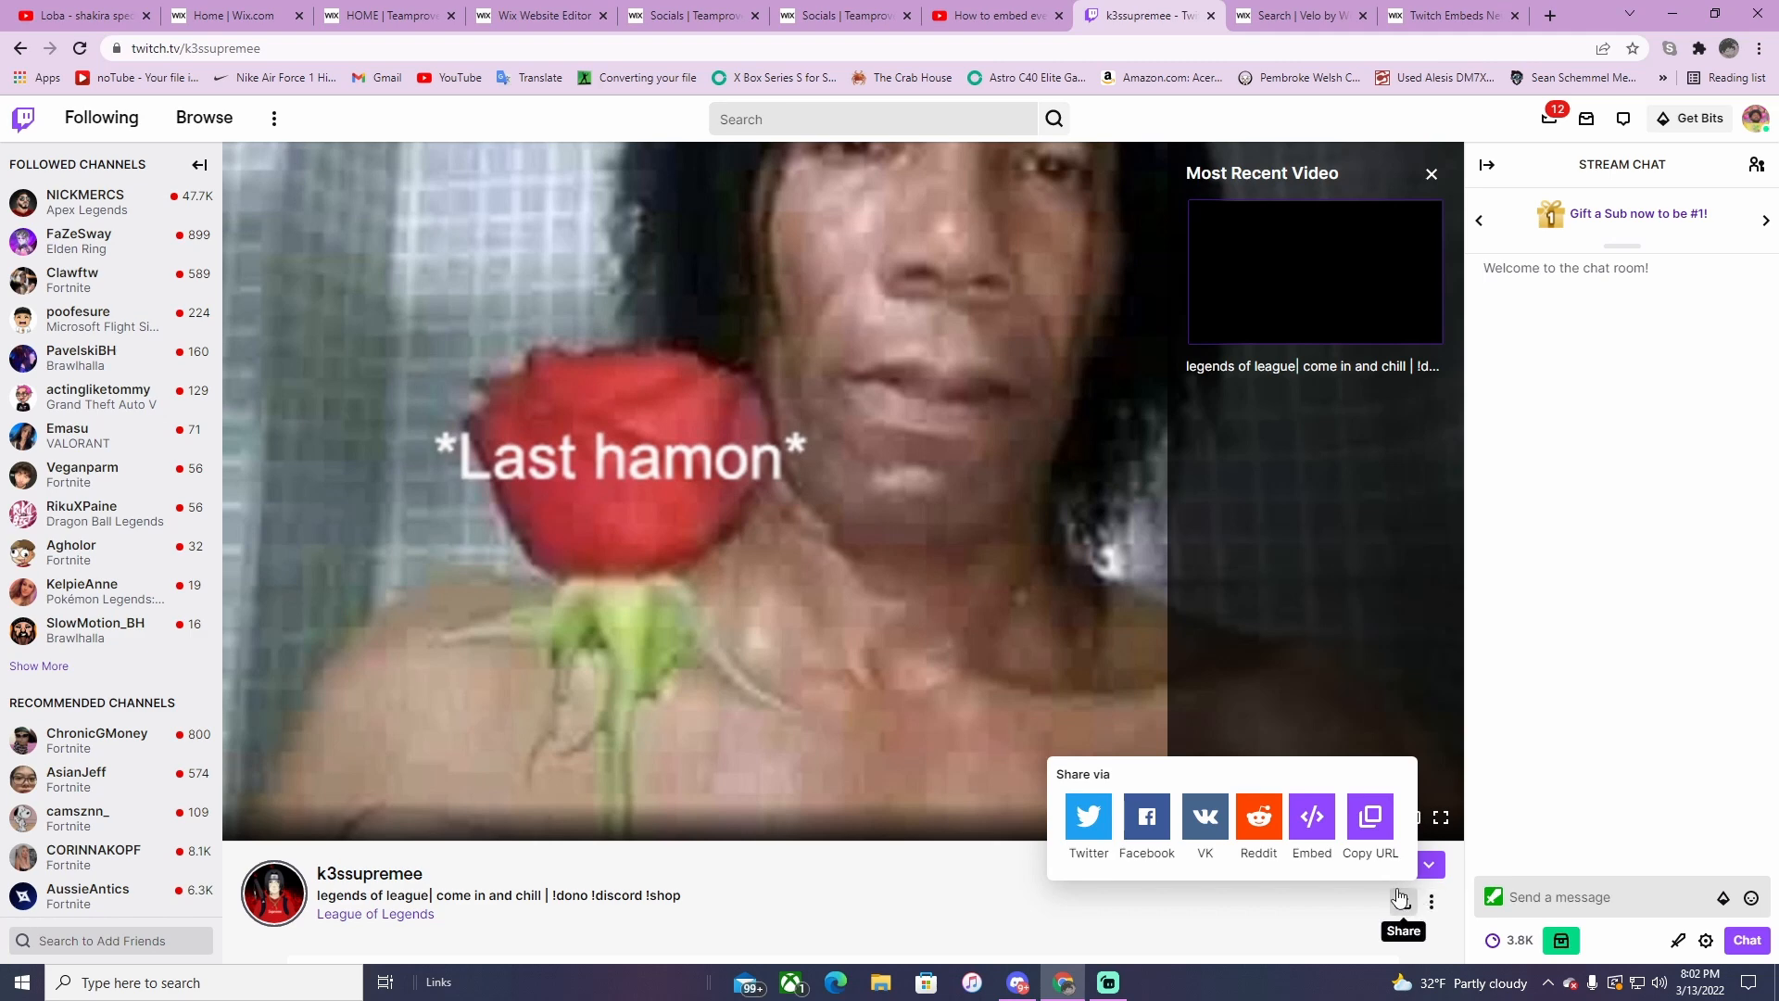
click(1310, 833)
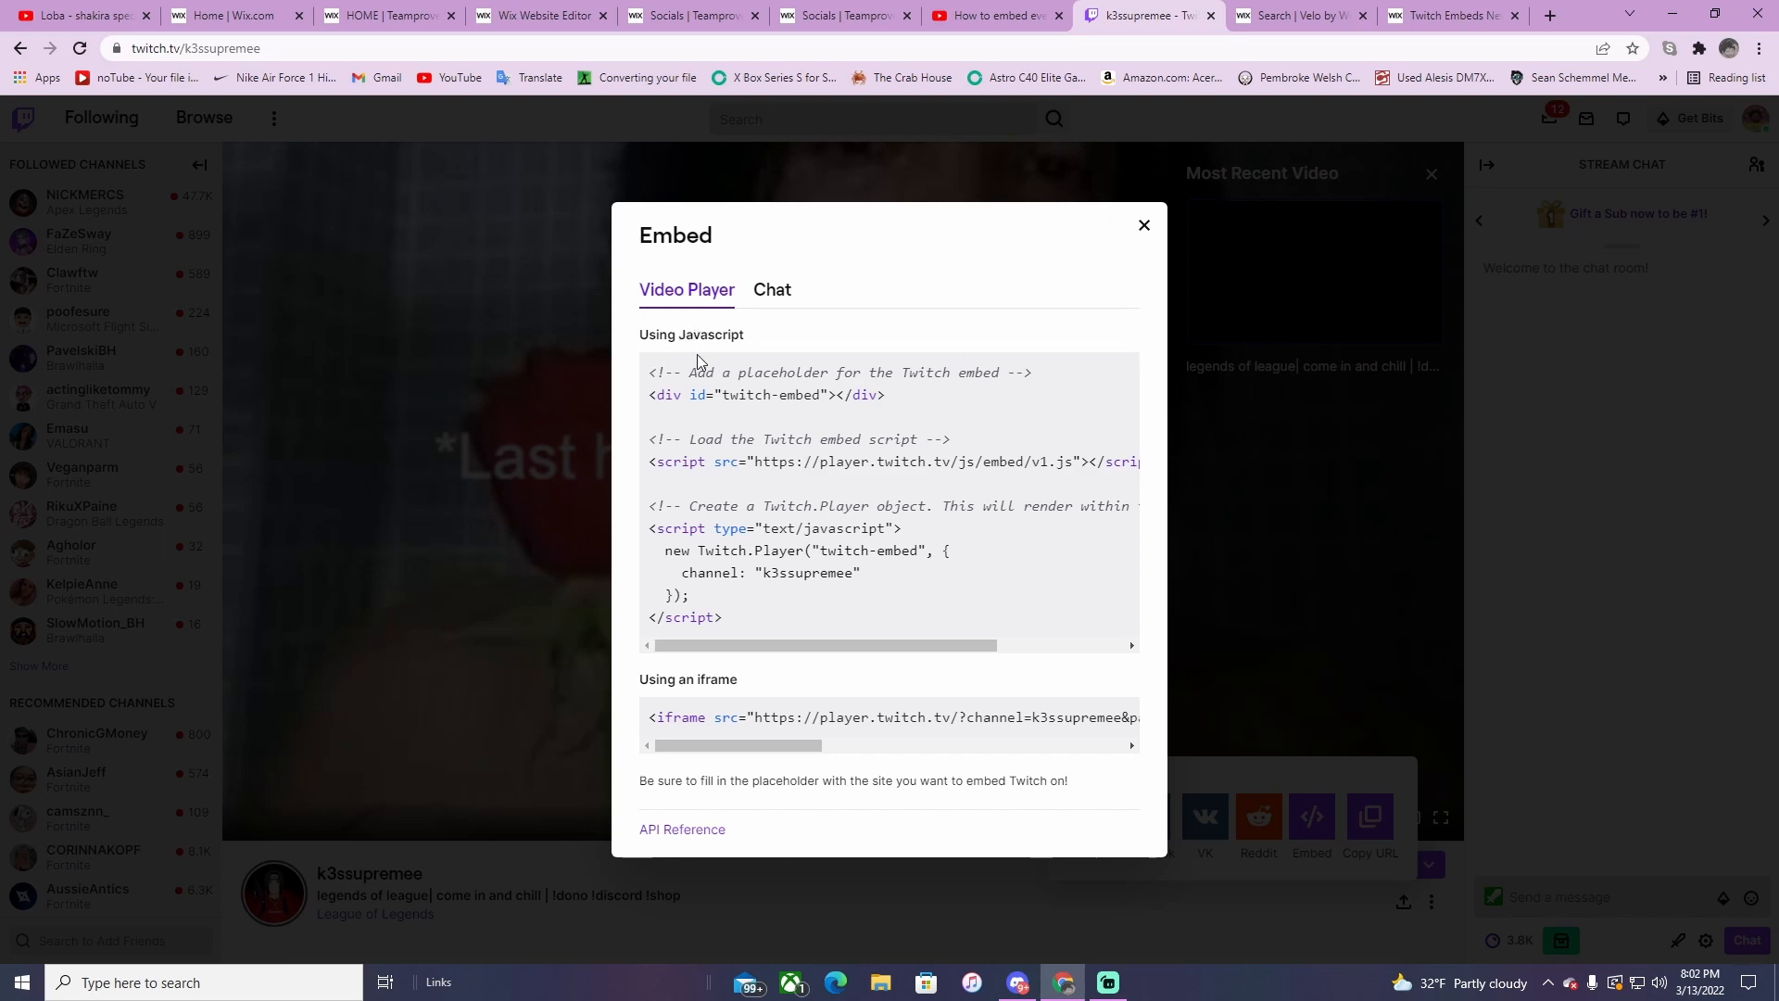
- Copy the iframe version of the channel's video player embed code
click(542, 15)
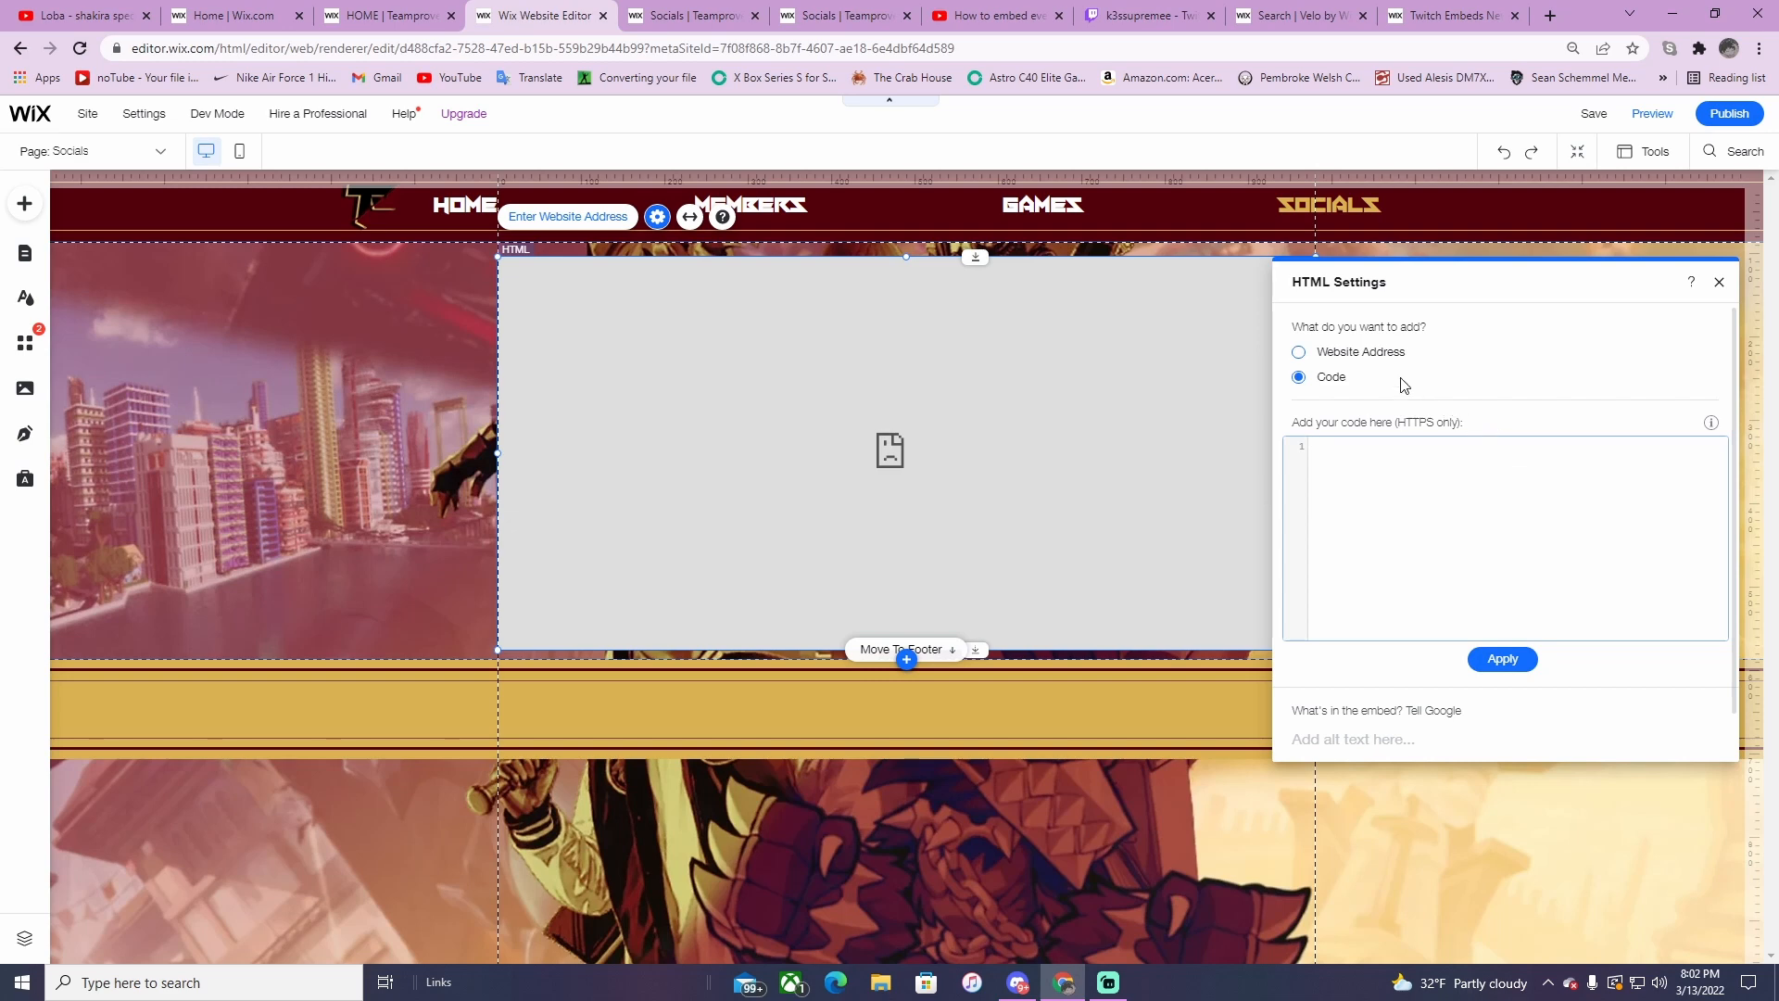
click(1148, 15)
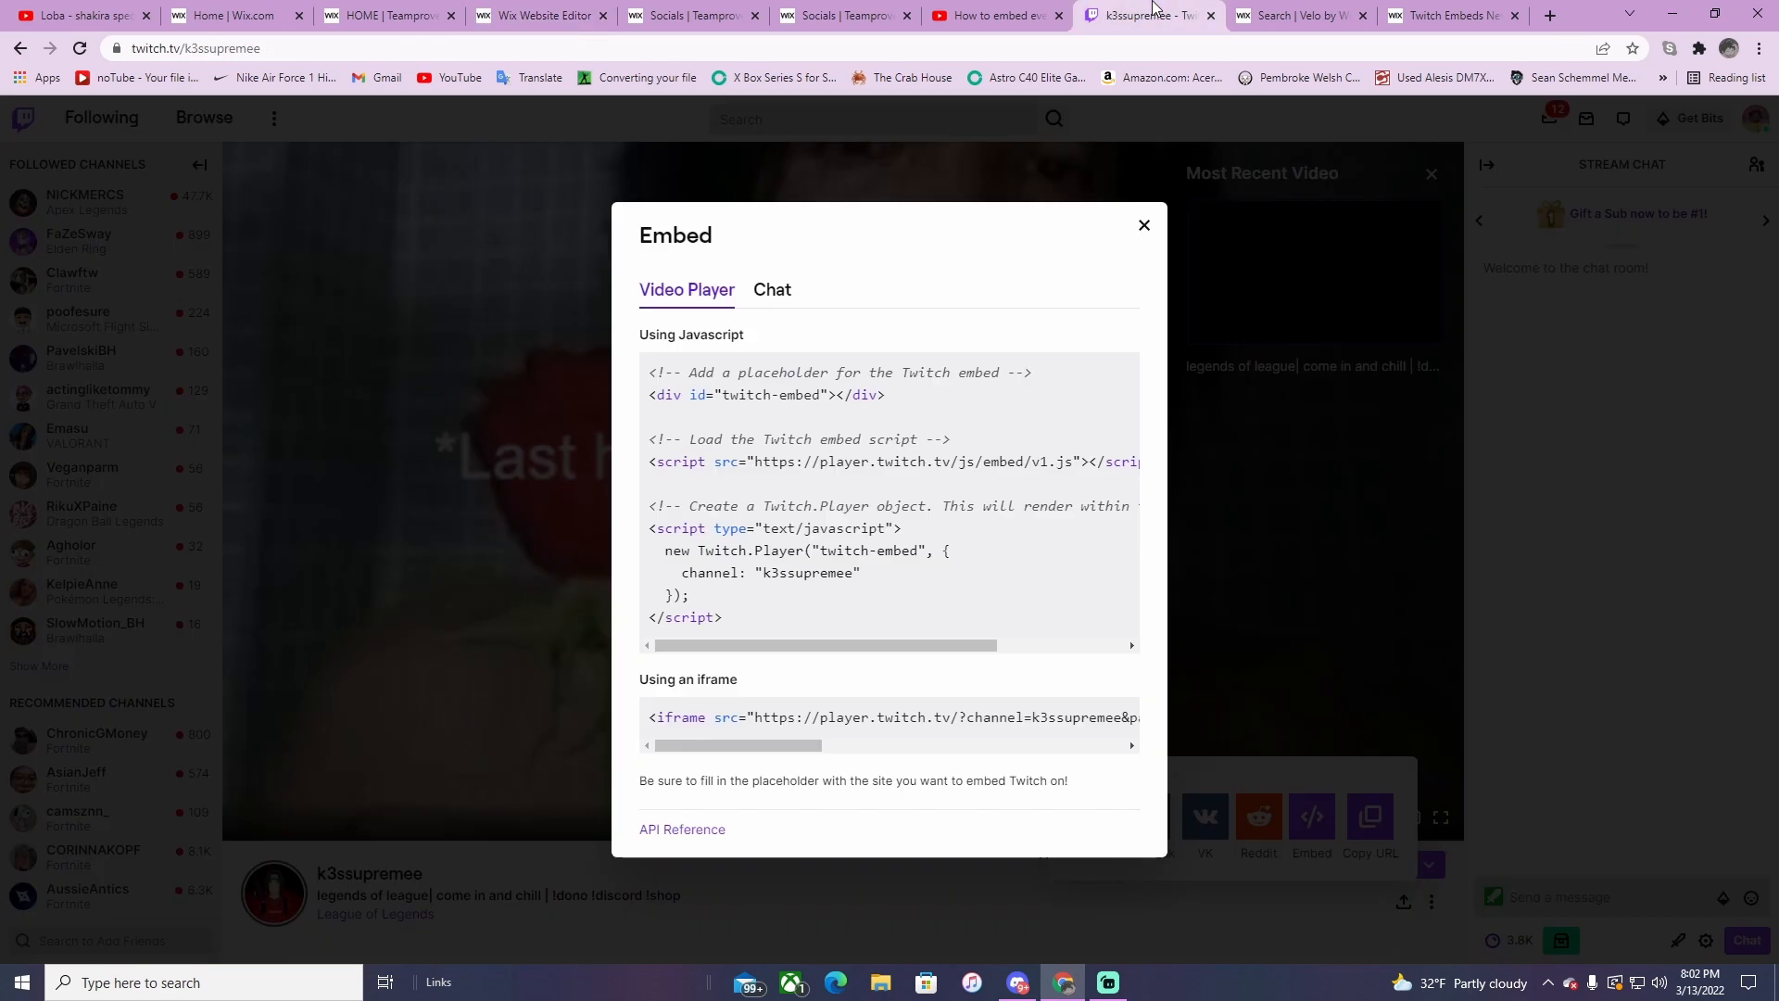
triple_click(688, 719)
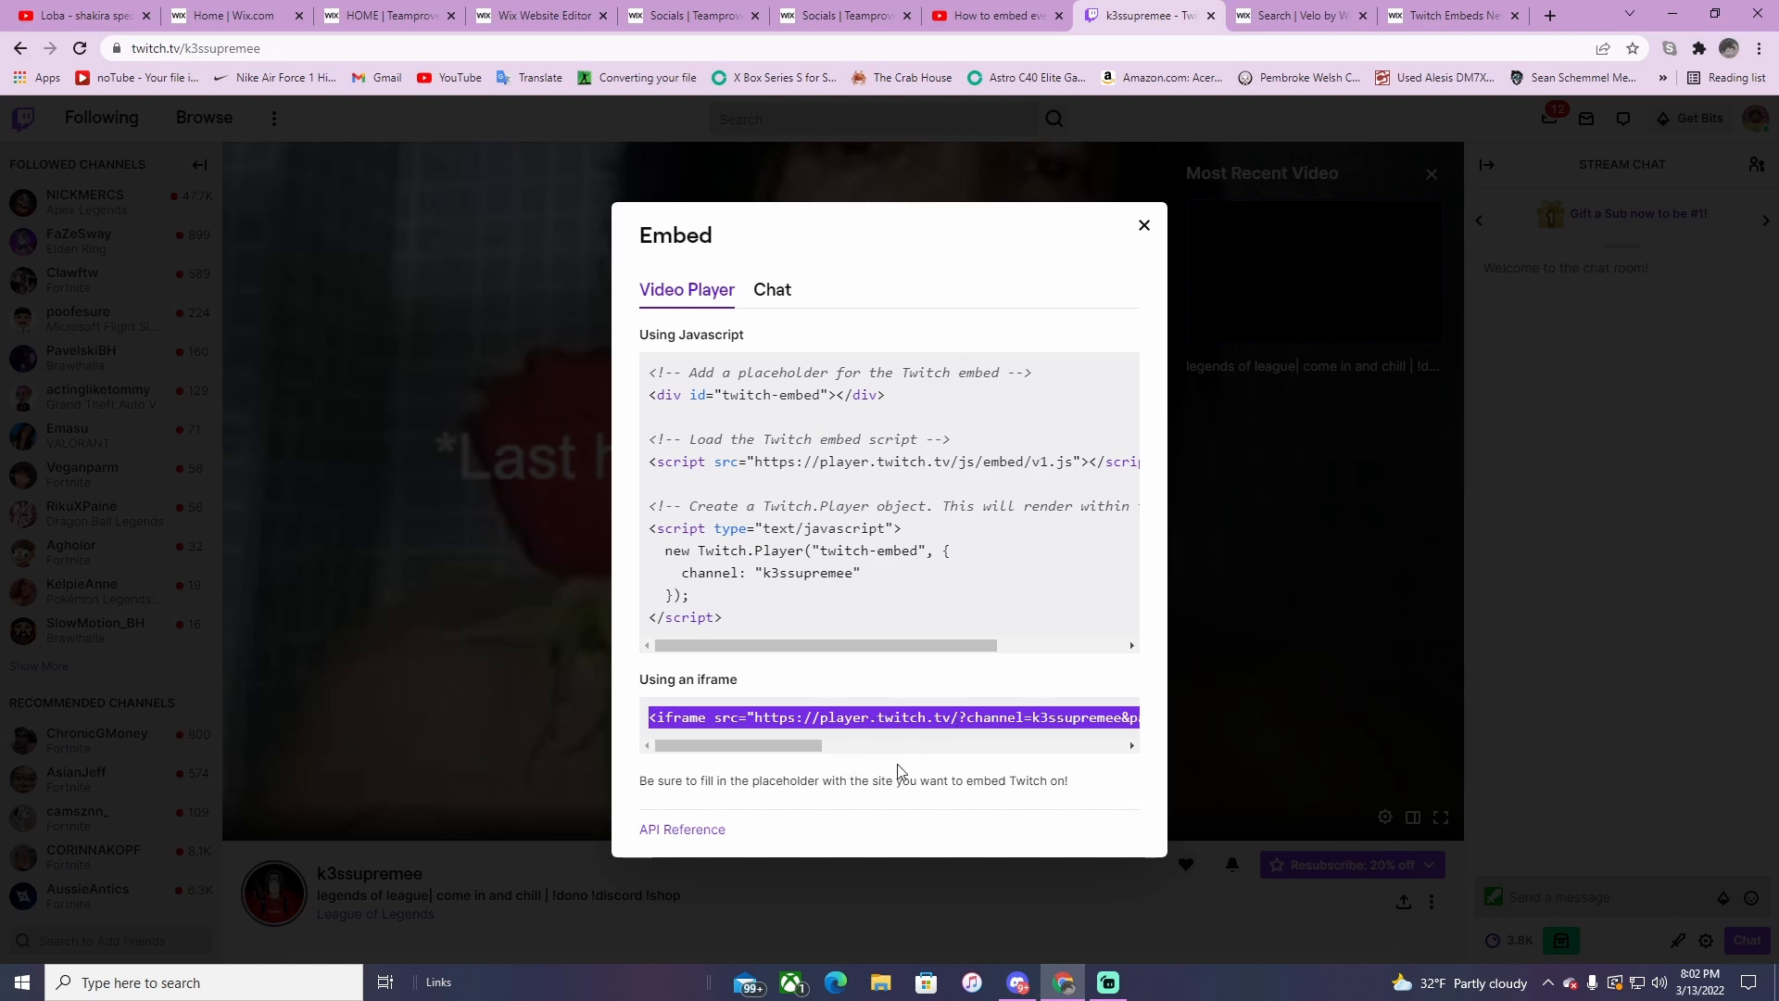
- Close the two browser tabs showing the published Socials page
click(691, 15)
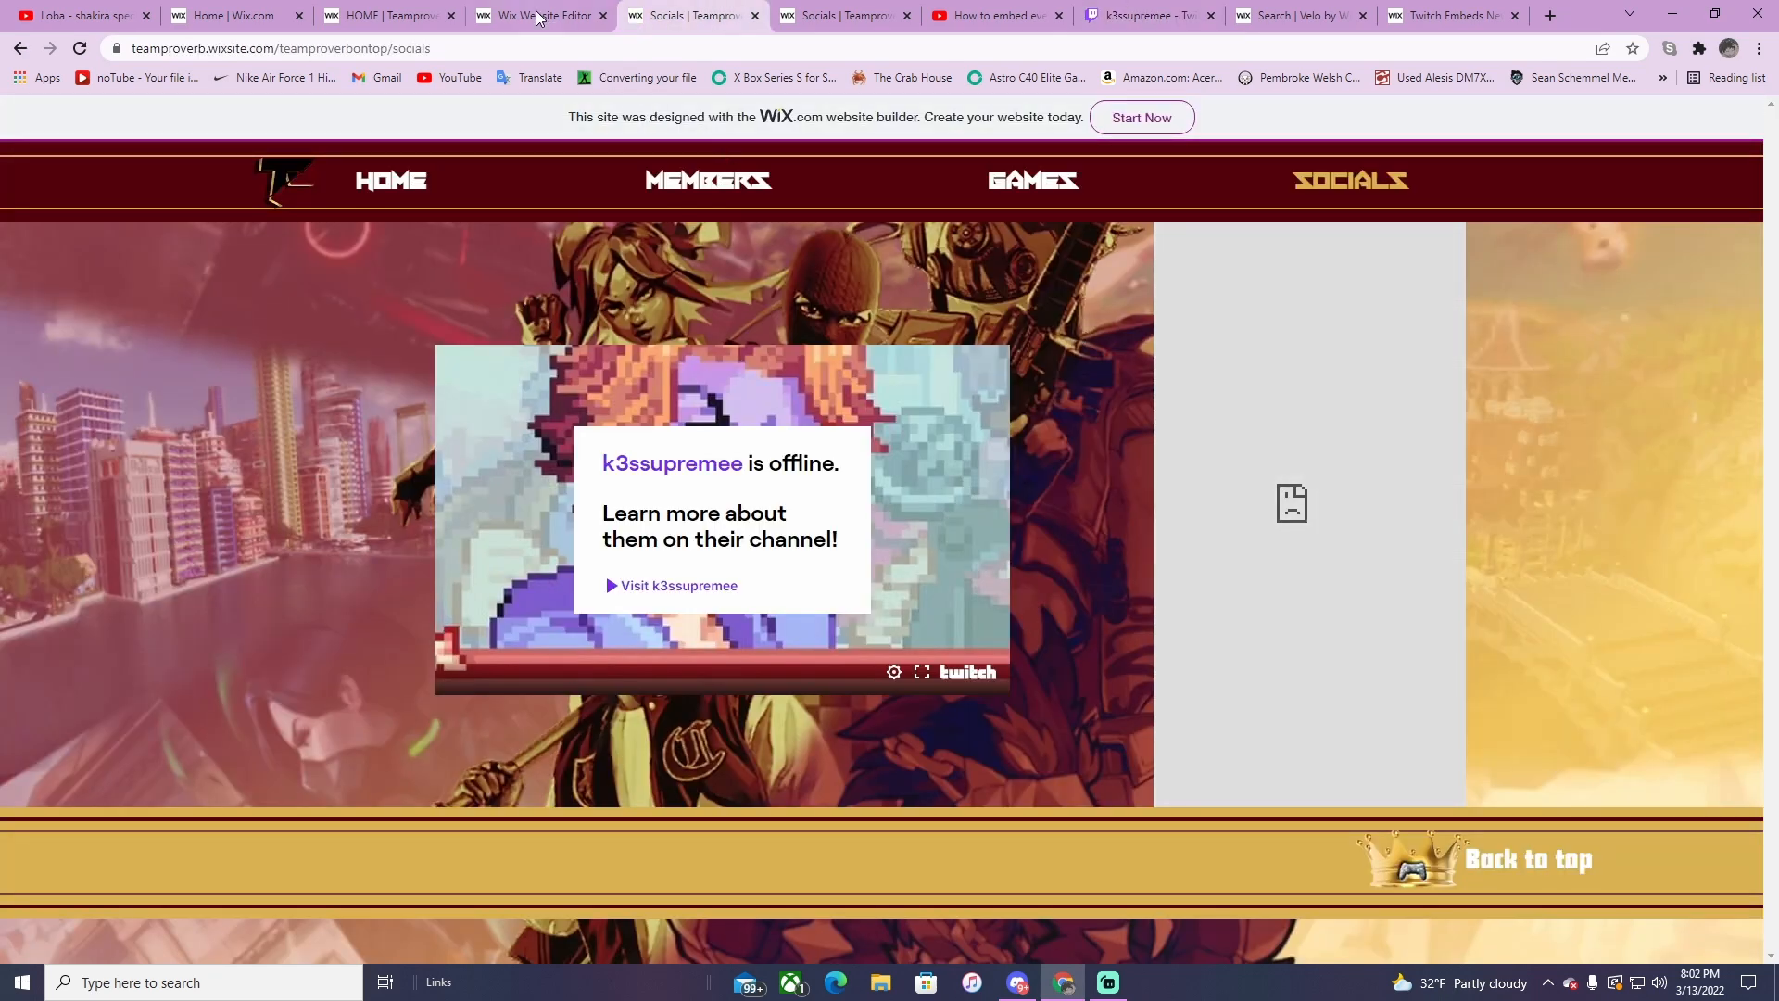
click(542, 15)
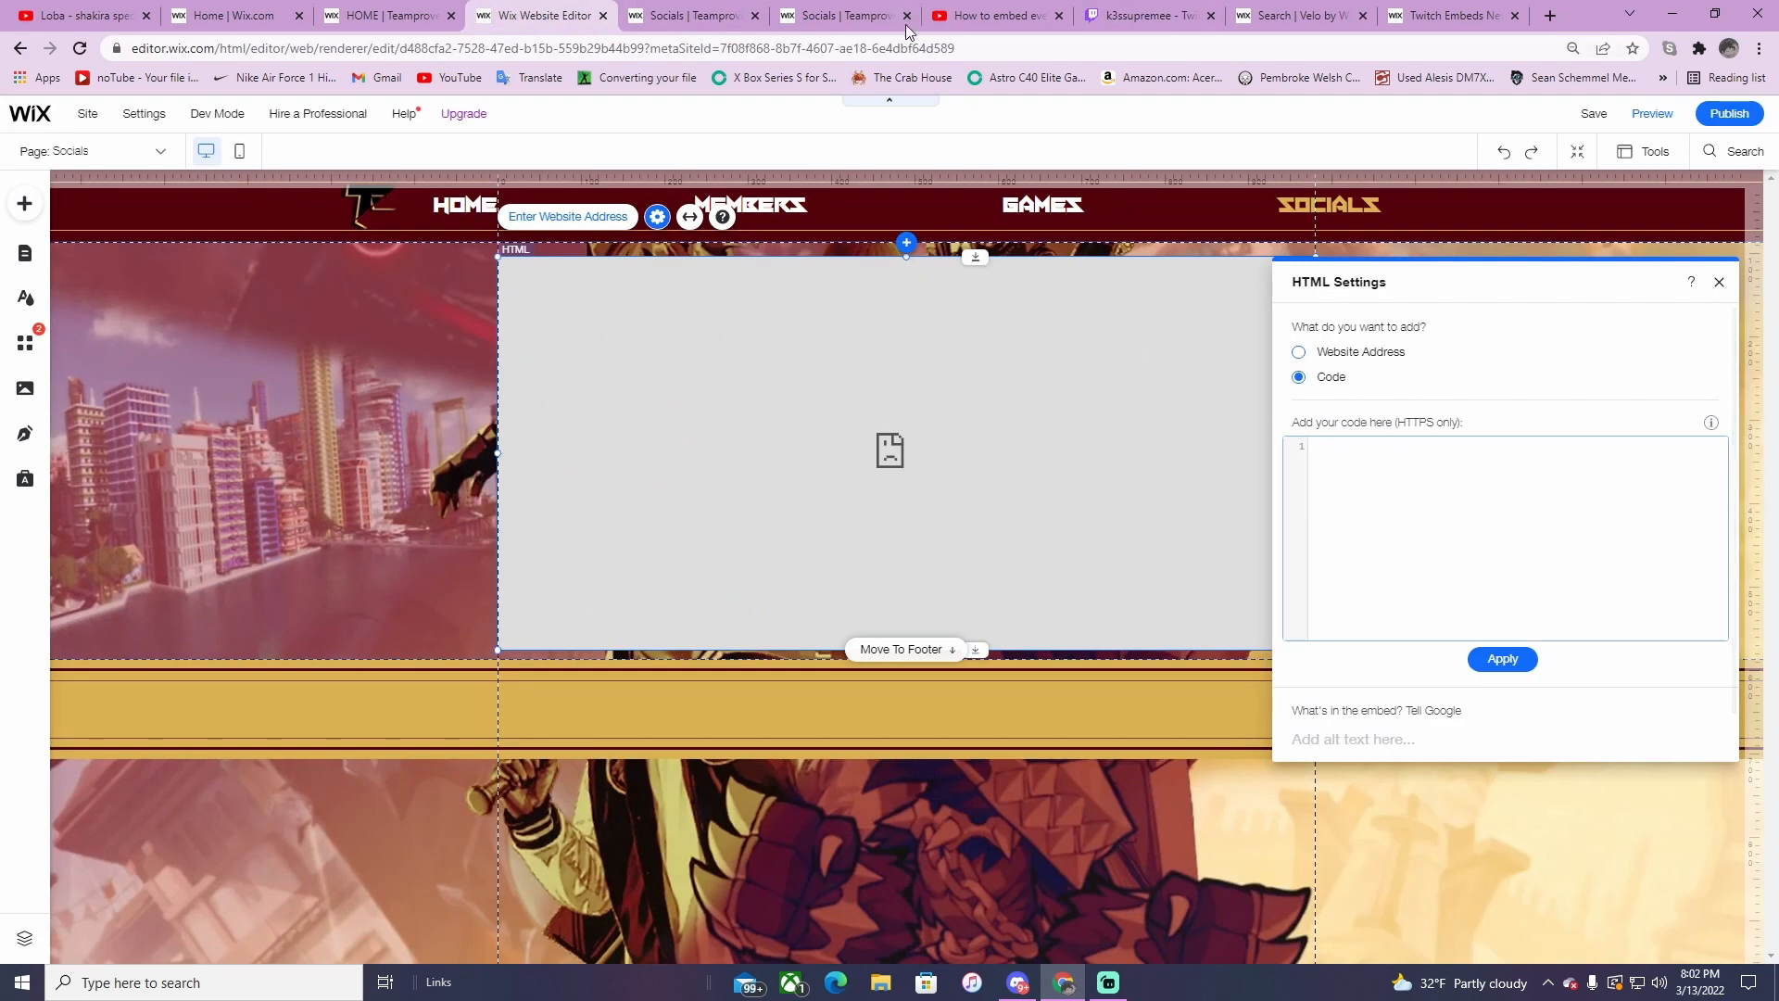
click(754, 16)
click(745, 13)
click(754, 16)
click(515, 13)
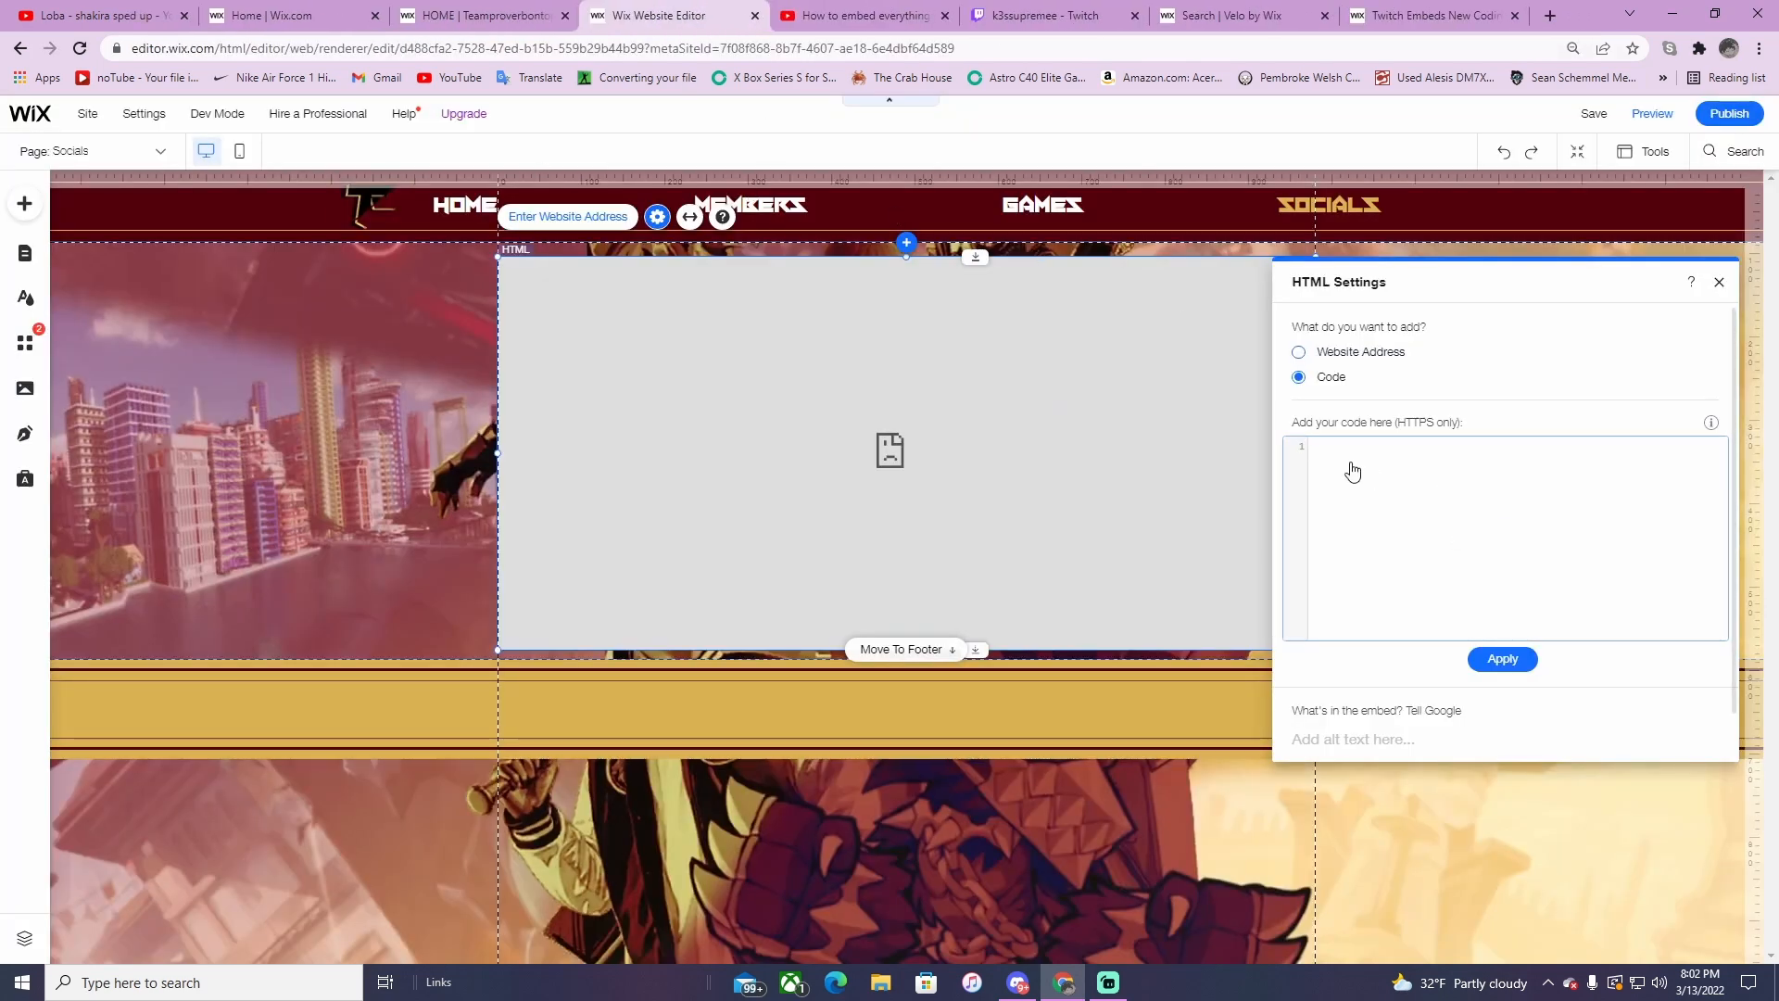
text(<iframe src="https://player.twitch.tv/?channel=k3ssupremee&parent=www.example.com" frameborder="0" allowfullscreen="true" scrolling="no" height="378" width="620"></iframe>)
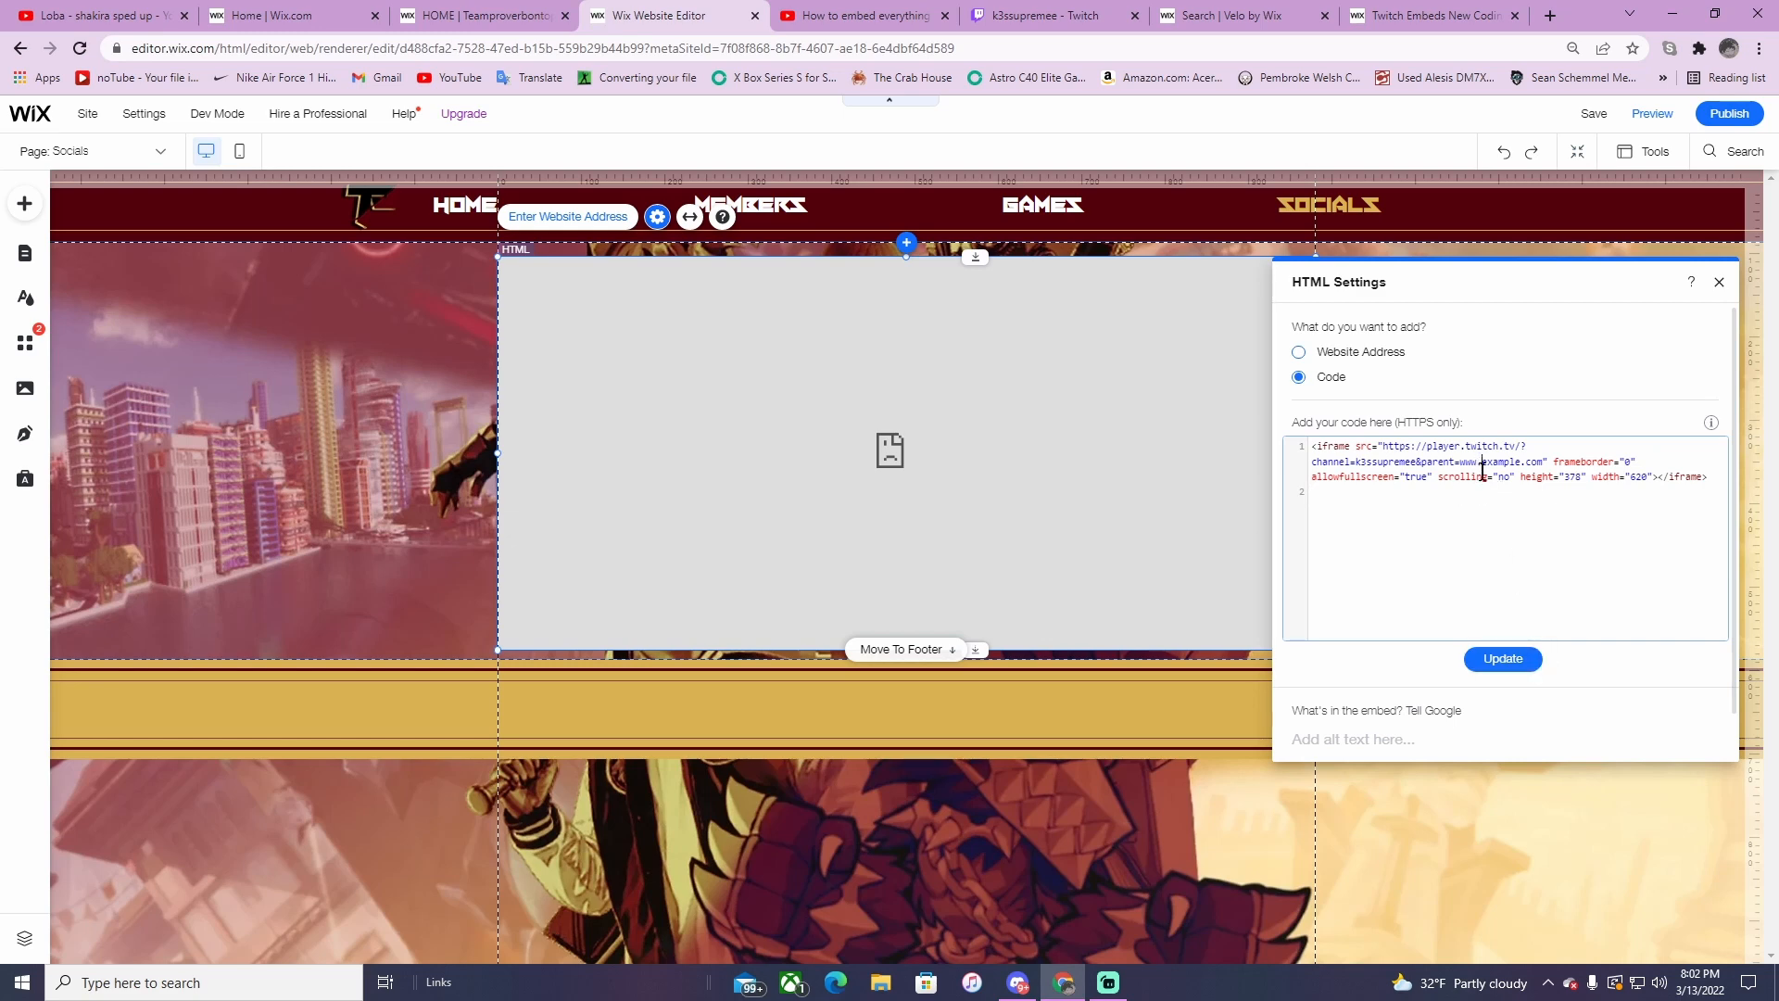
- Update the embed with the pasted code and open the live site from the Wix dashboard
click(1482, 659)
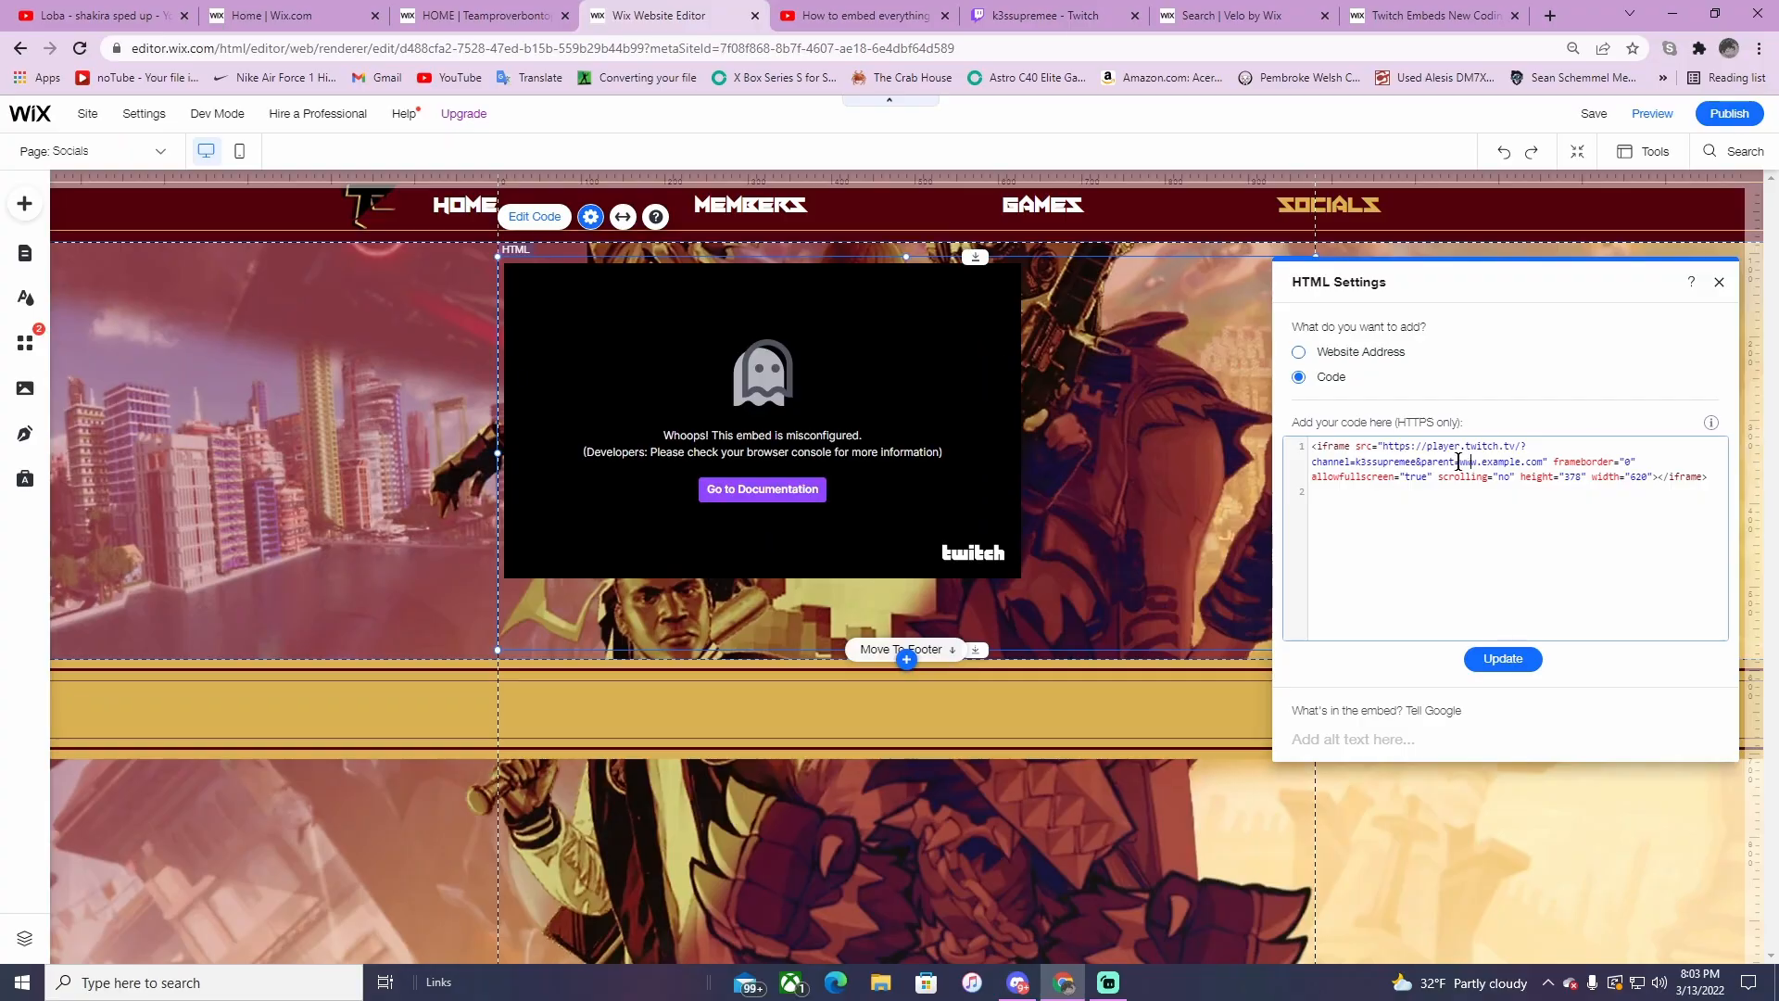
click(527, 24)
click(302, 13)
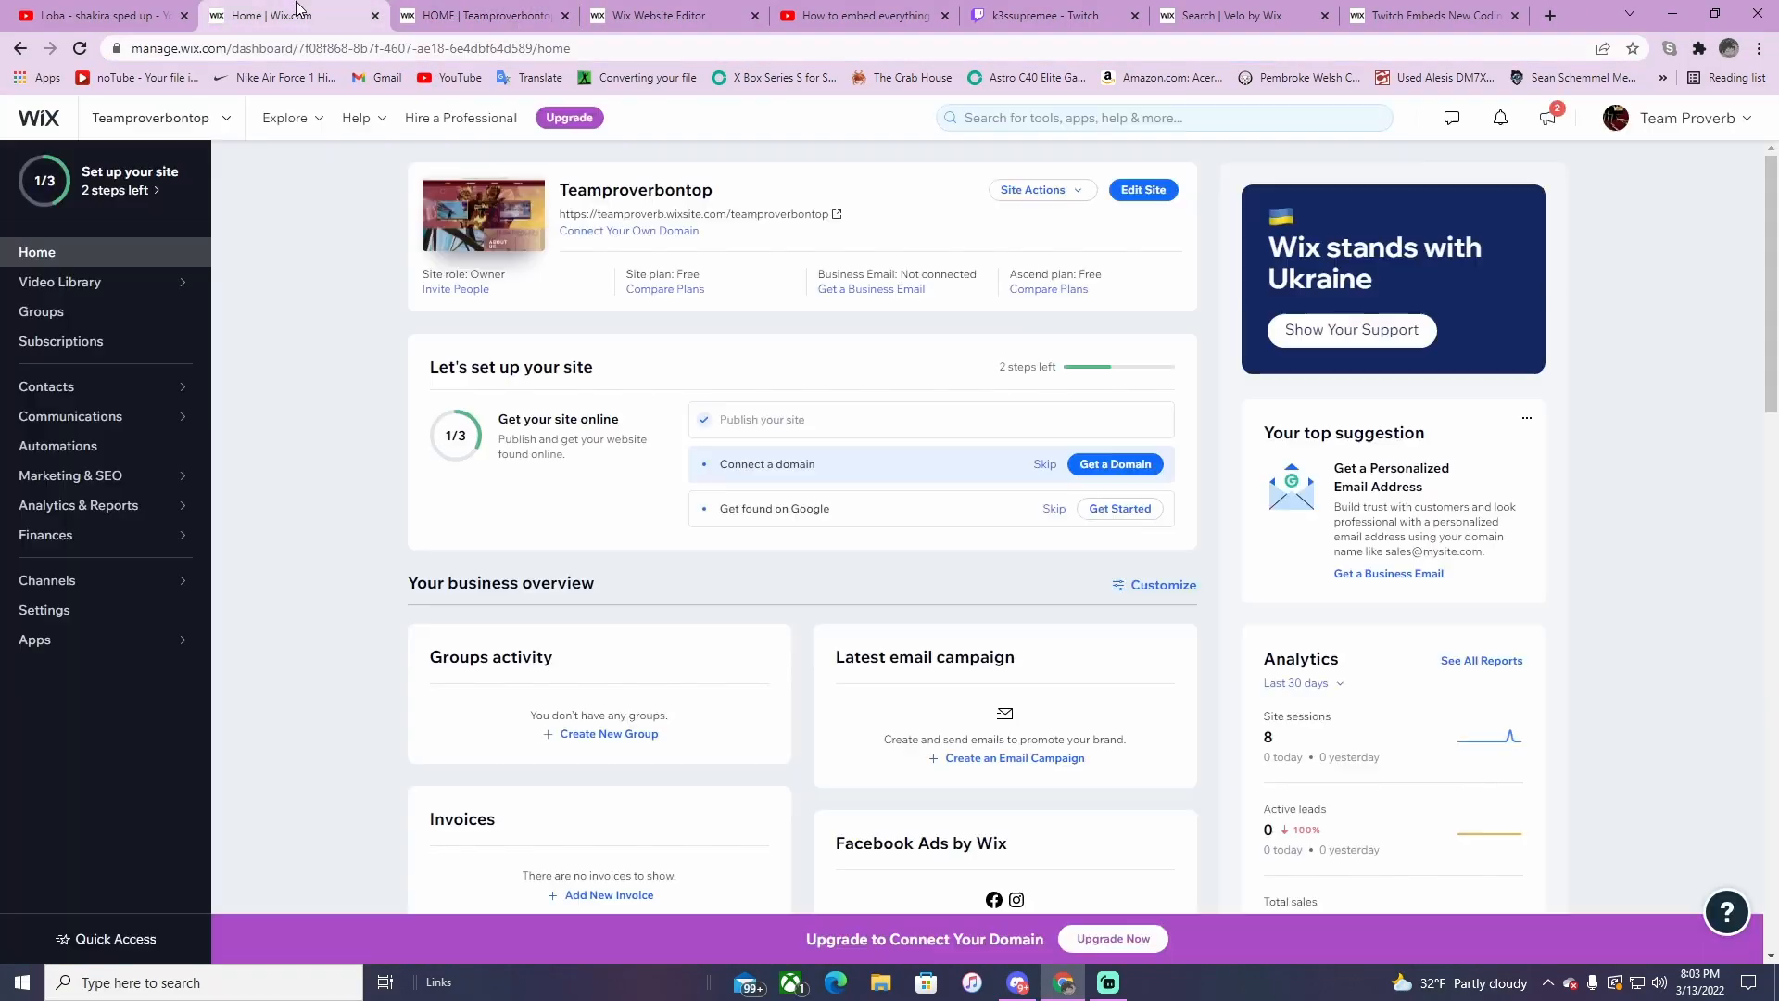
click(444, 19)
click(351, 26)
click(564, 16)
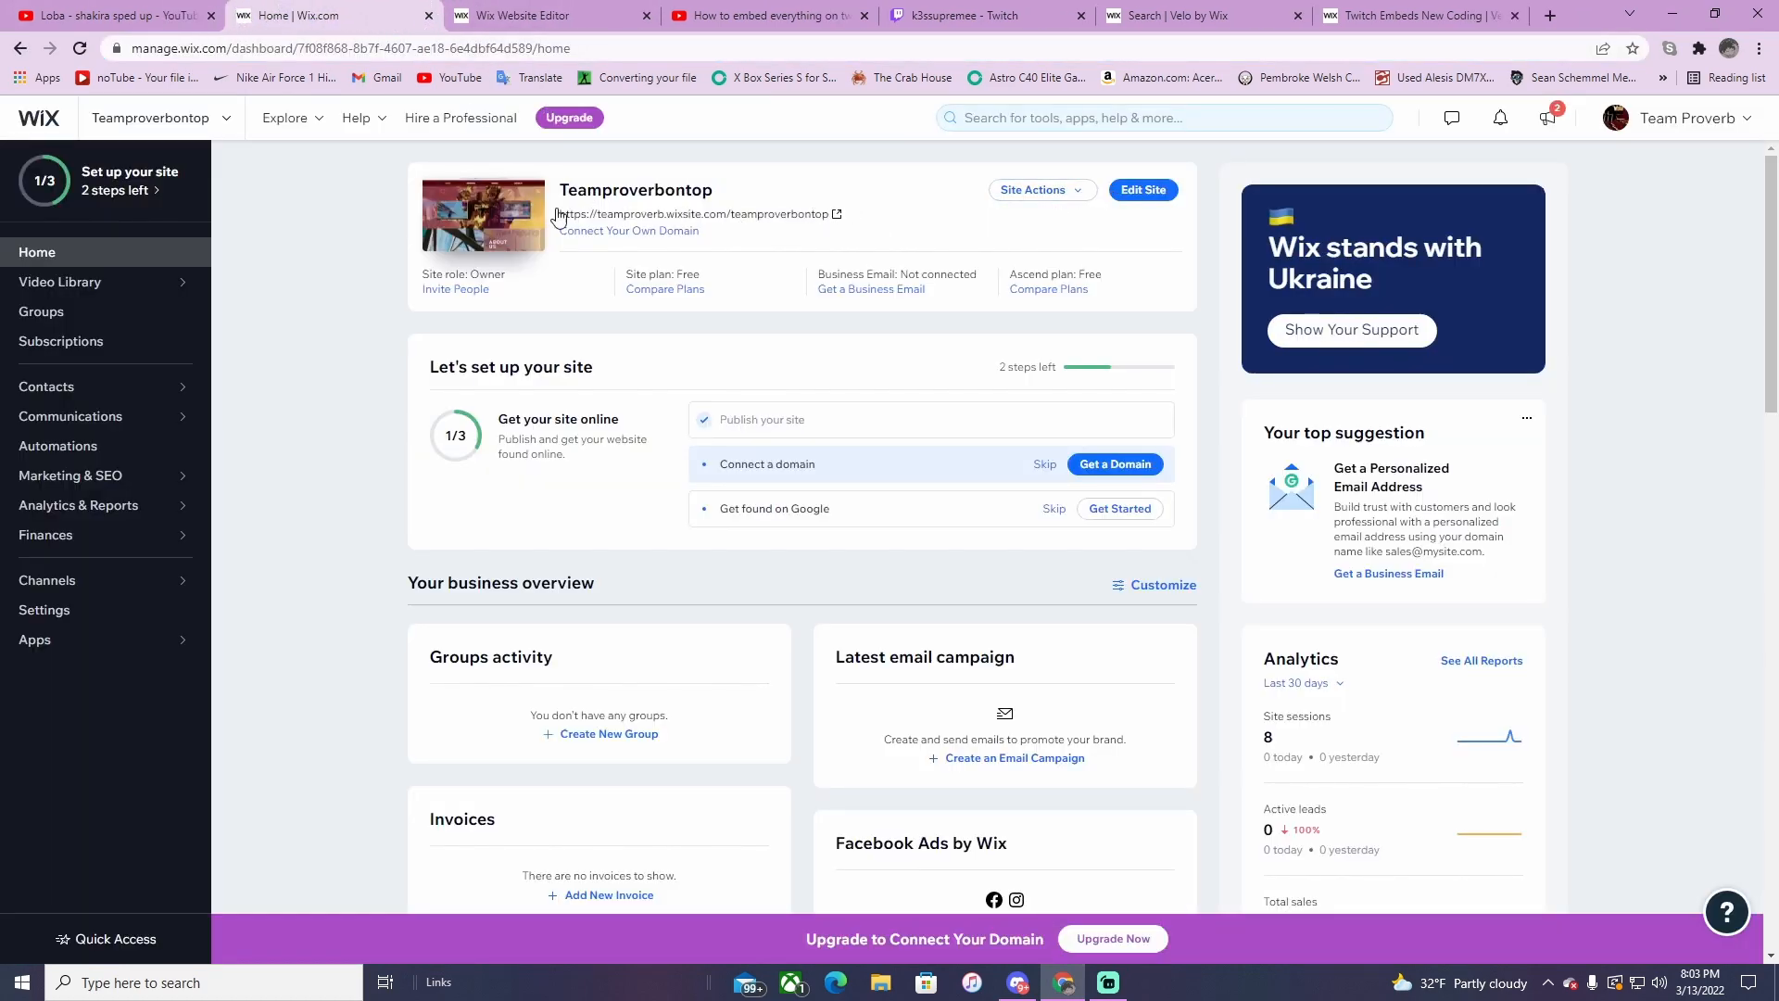
click(483, 15)
click(378, 9)
click(837, 215)
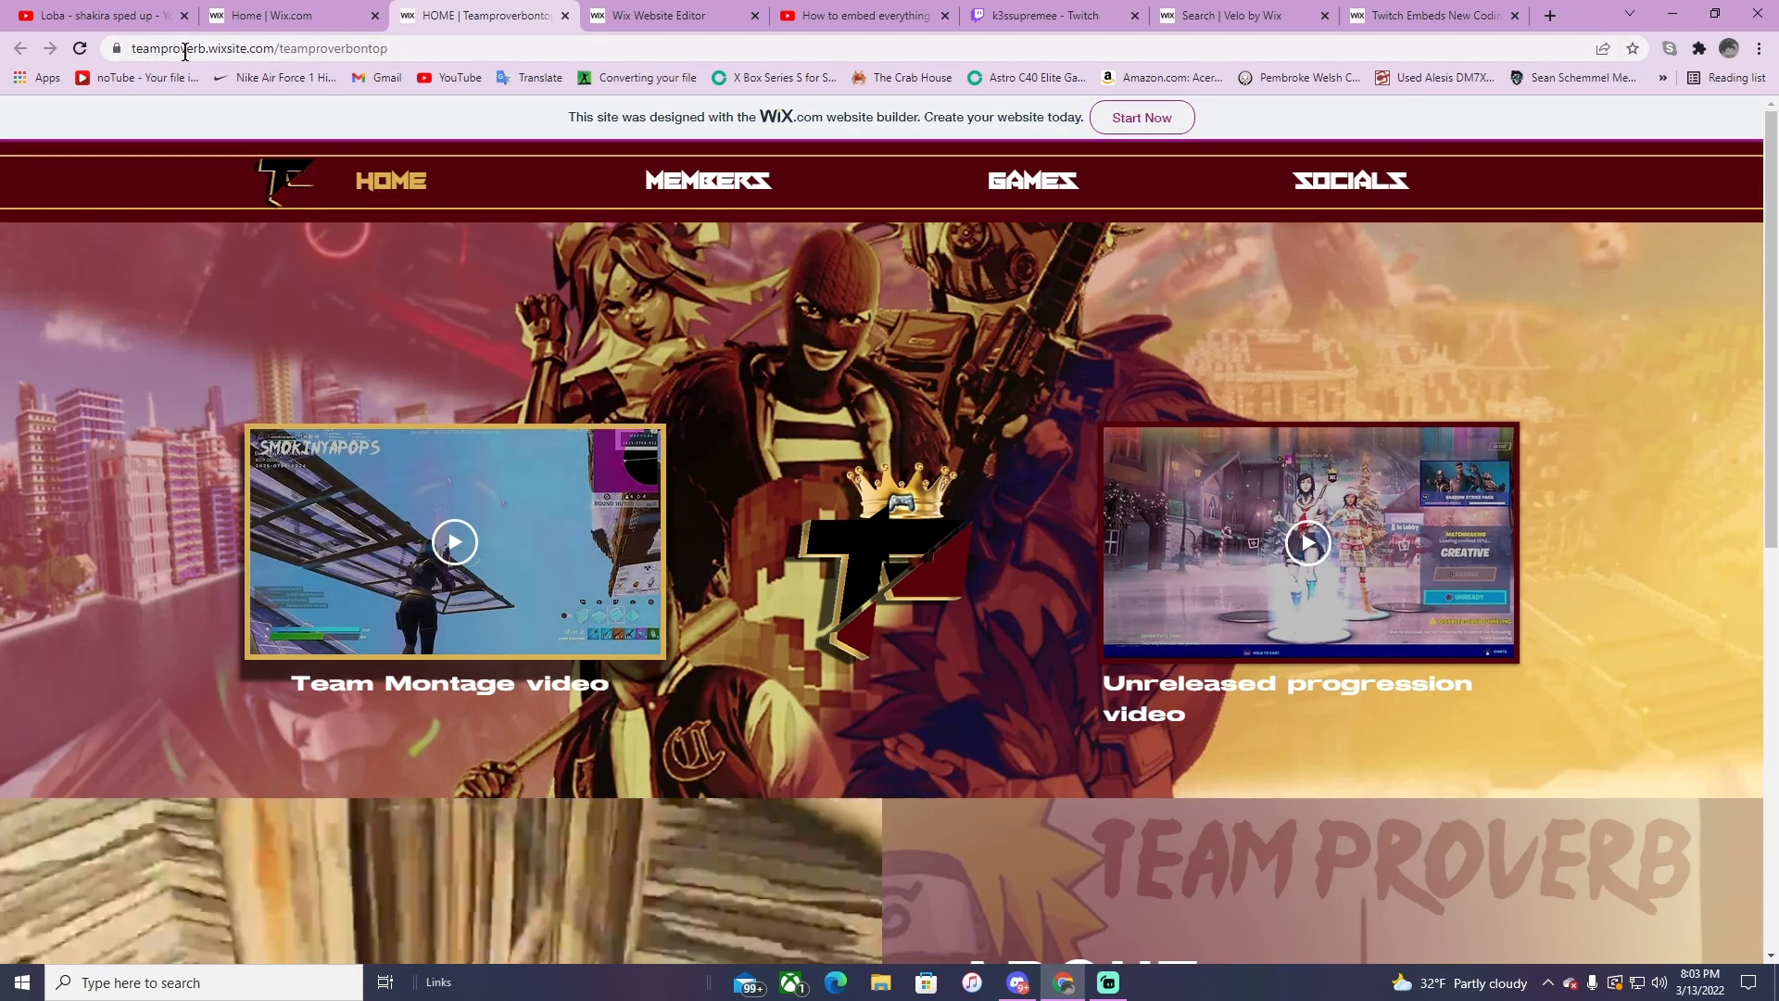
- Copy only the domain teamproverb.wixsite.com from the live site's address
click(265, 47)
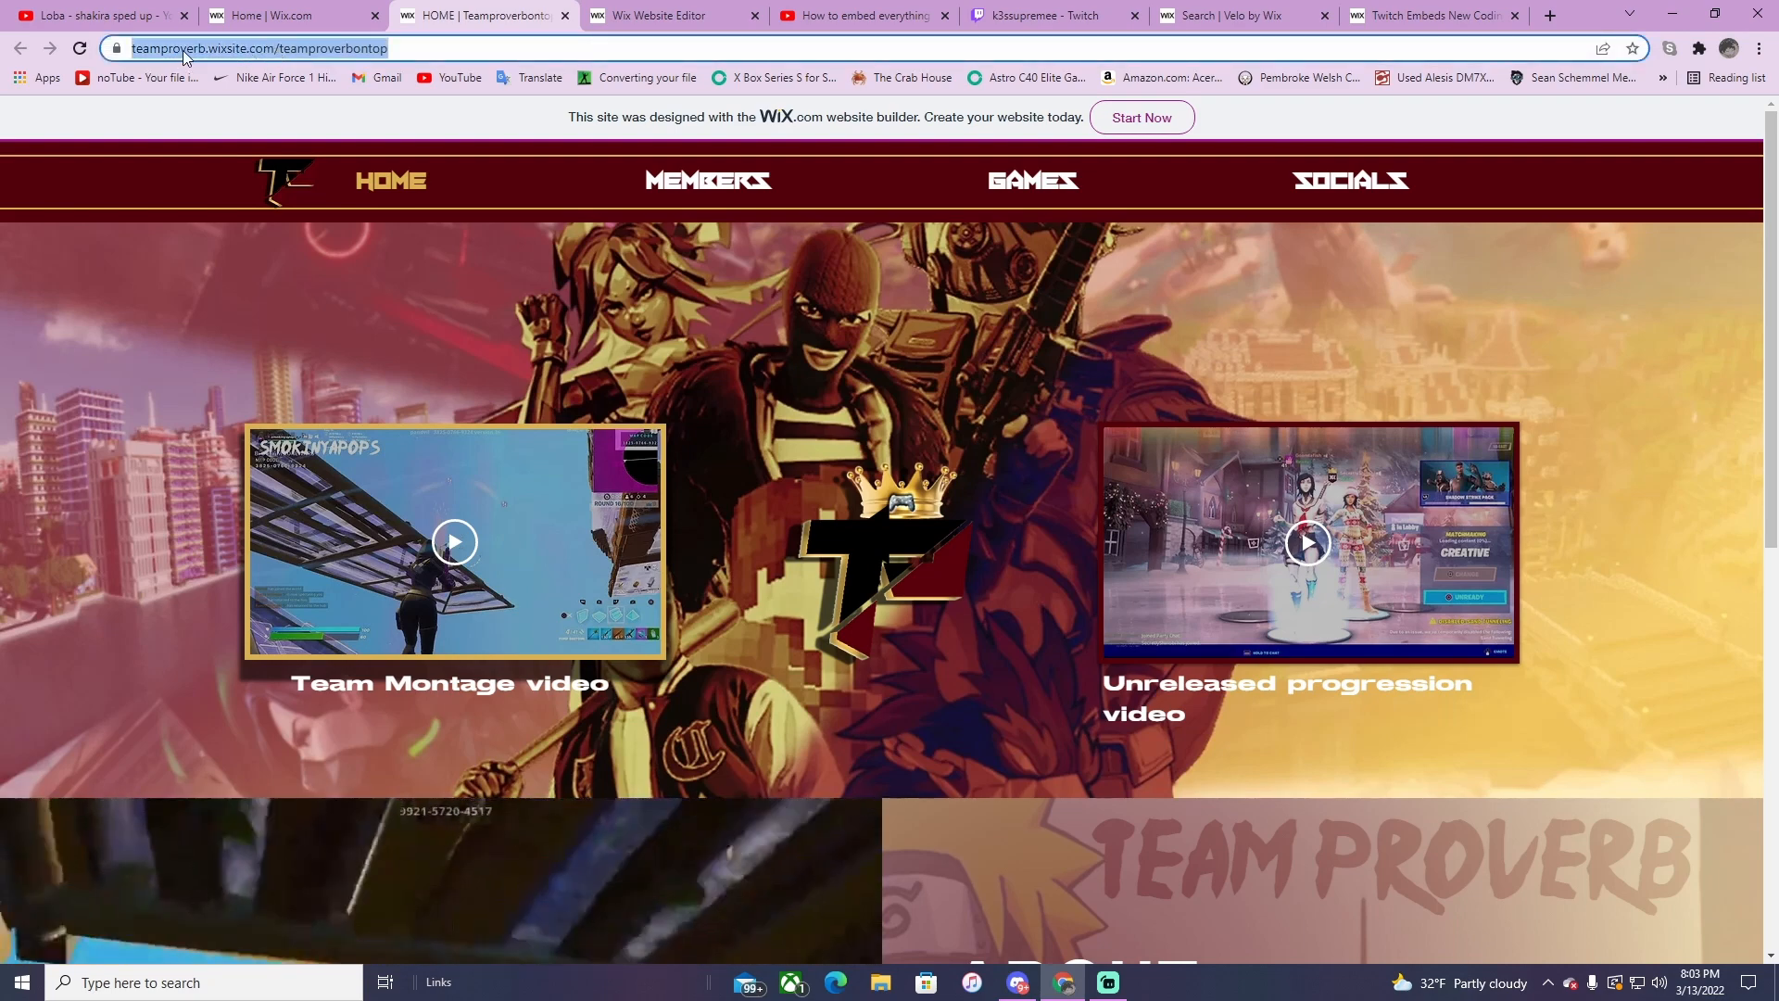
click(238, 53)
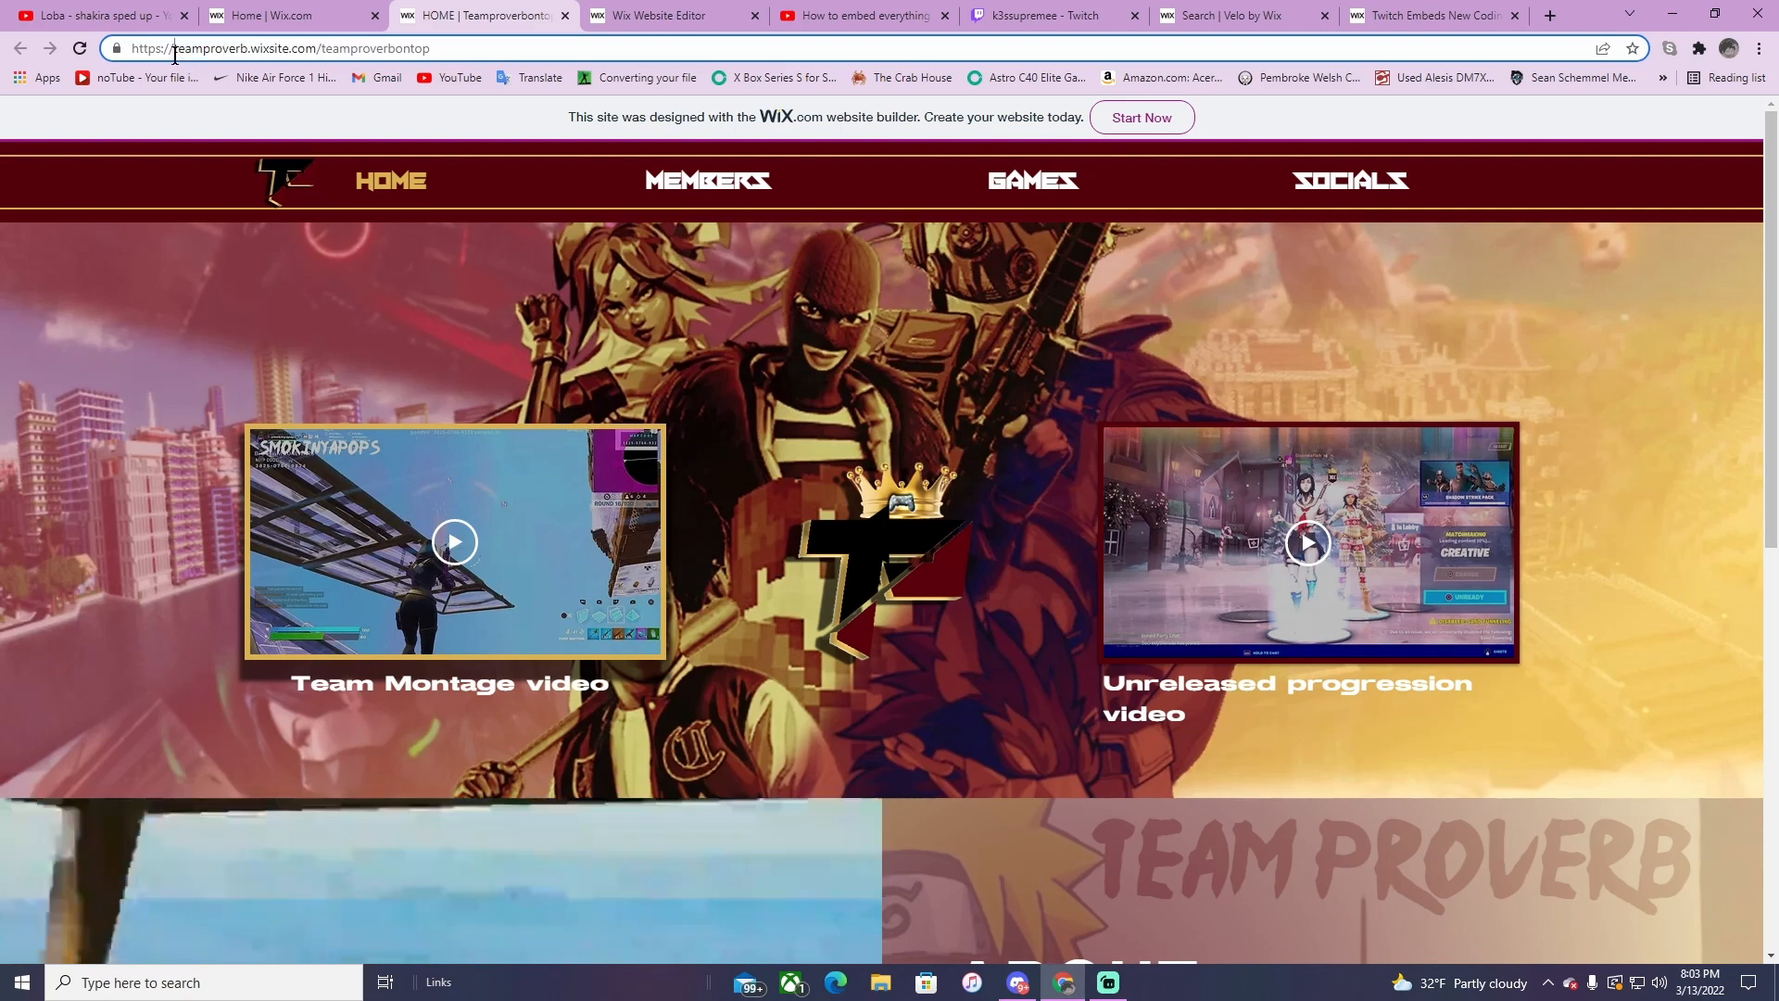
drag(175, 54, 314, 52)
key(ctrl+c)
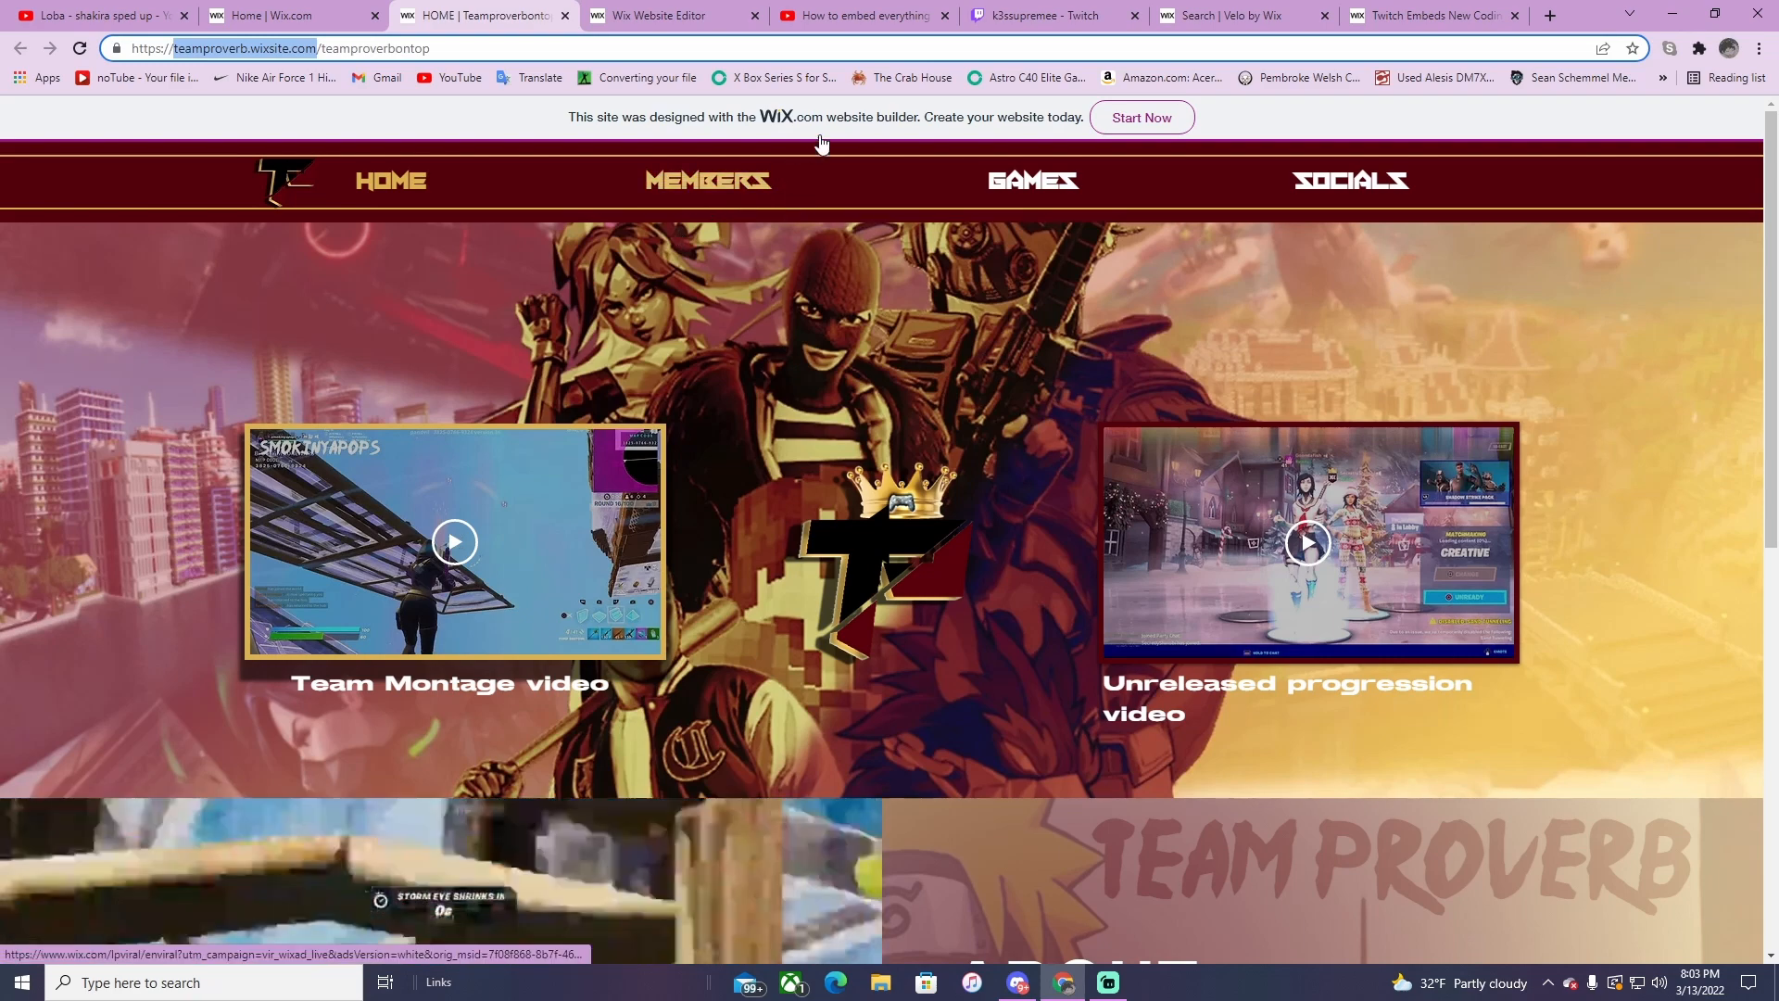
right_click(278, 51)
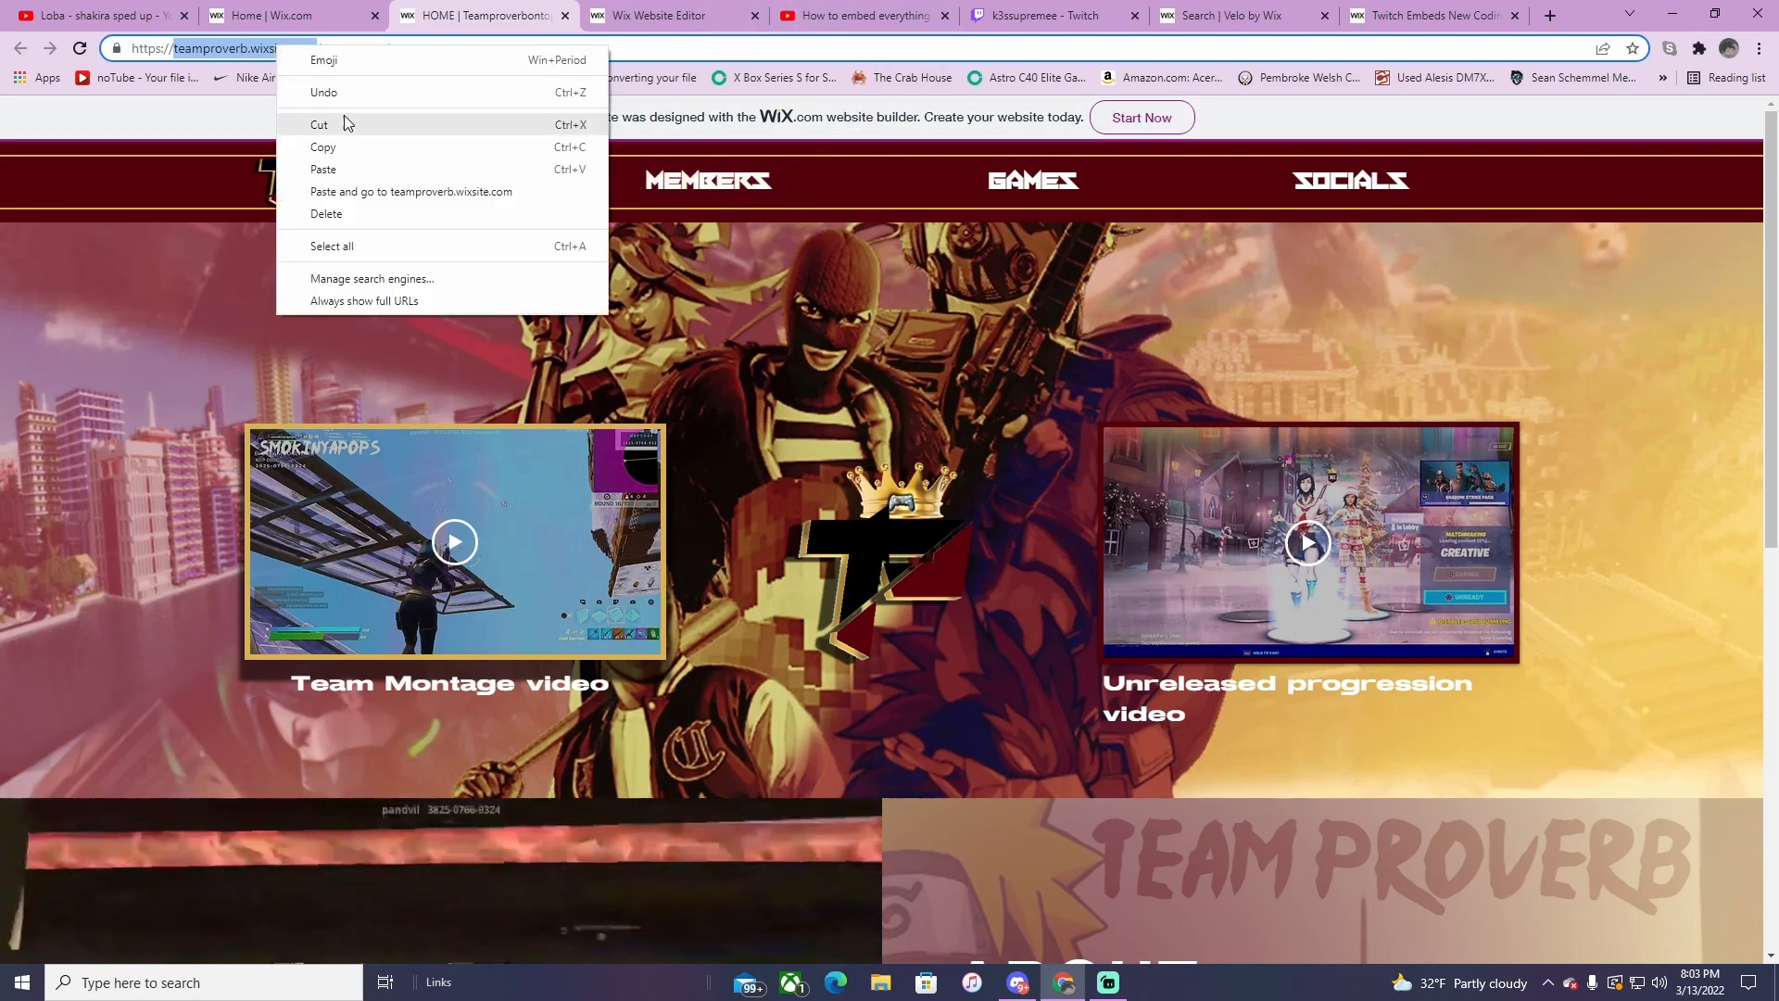
click(677, 11)
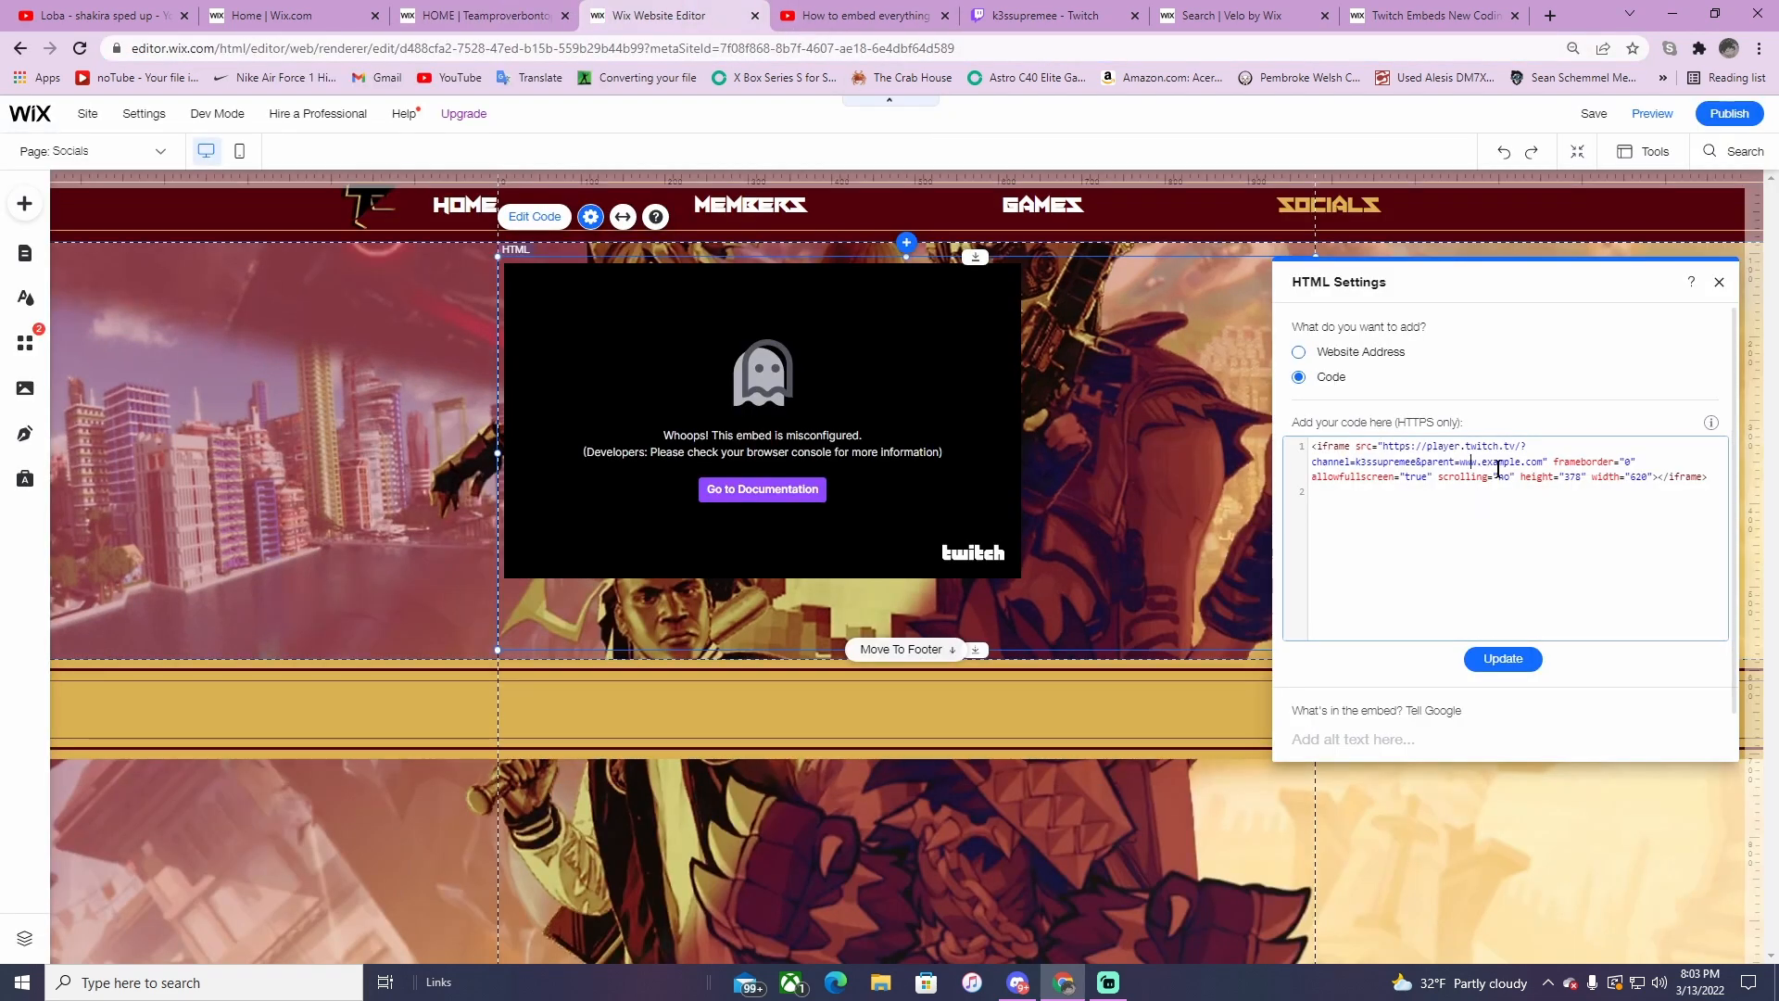
drag(1460, 465, 1500, 466)
scroll(1548, 528, up, 6)
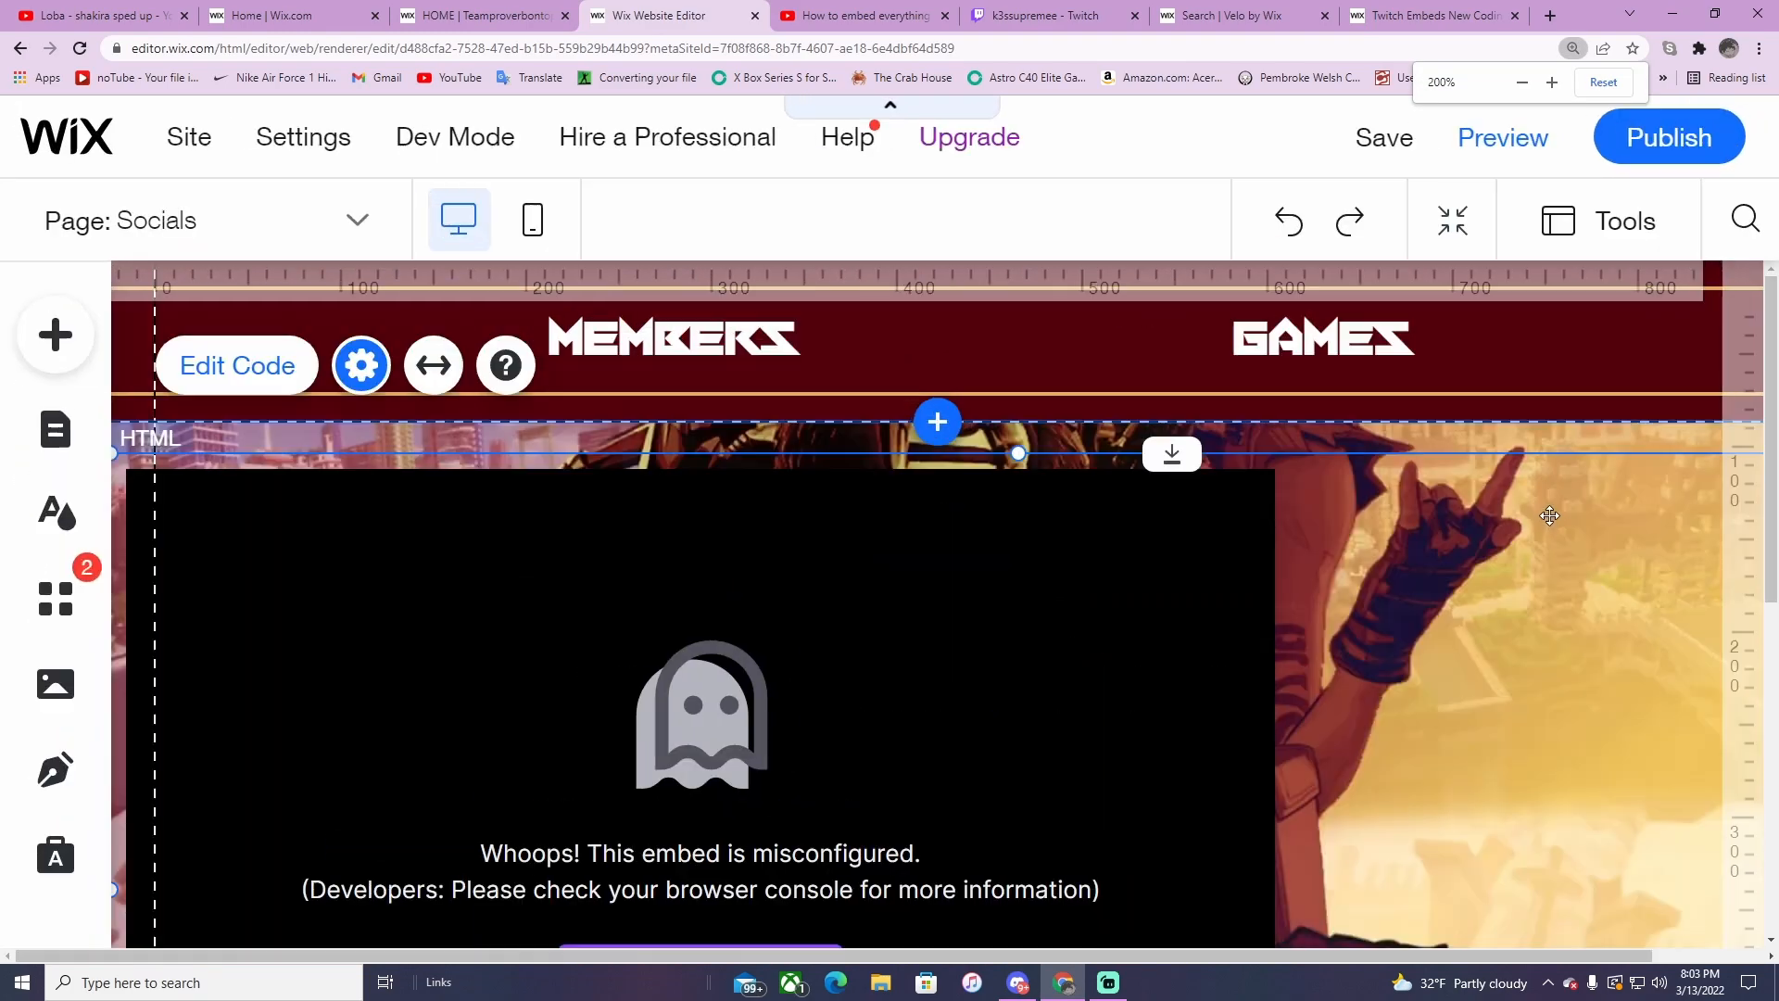
scroll(1290, 282, down, 6)
drag(1381, 281, 783, 302)
scroll(783, 302, up, 3)
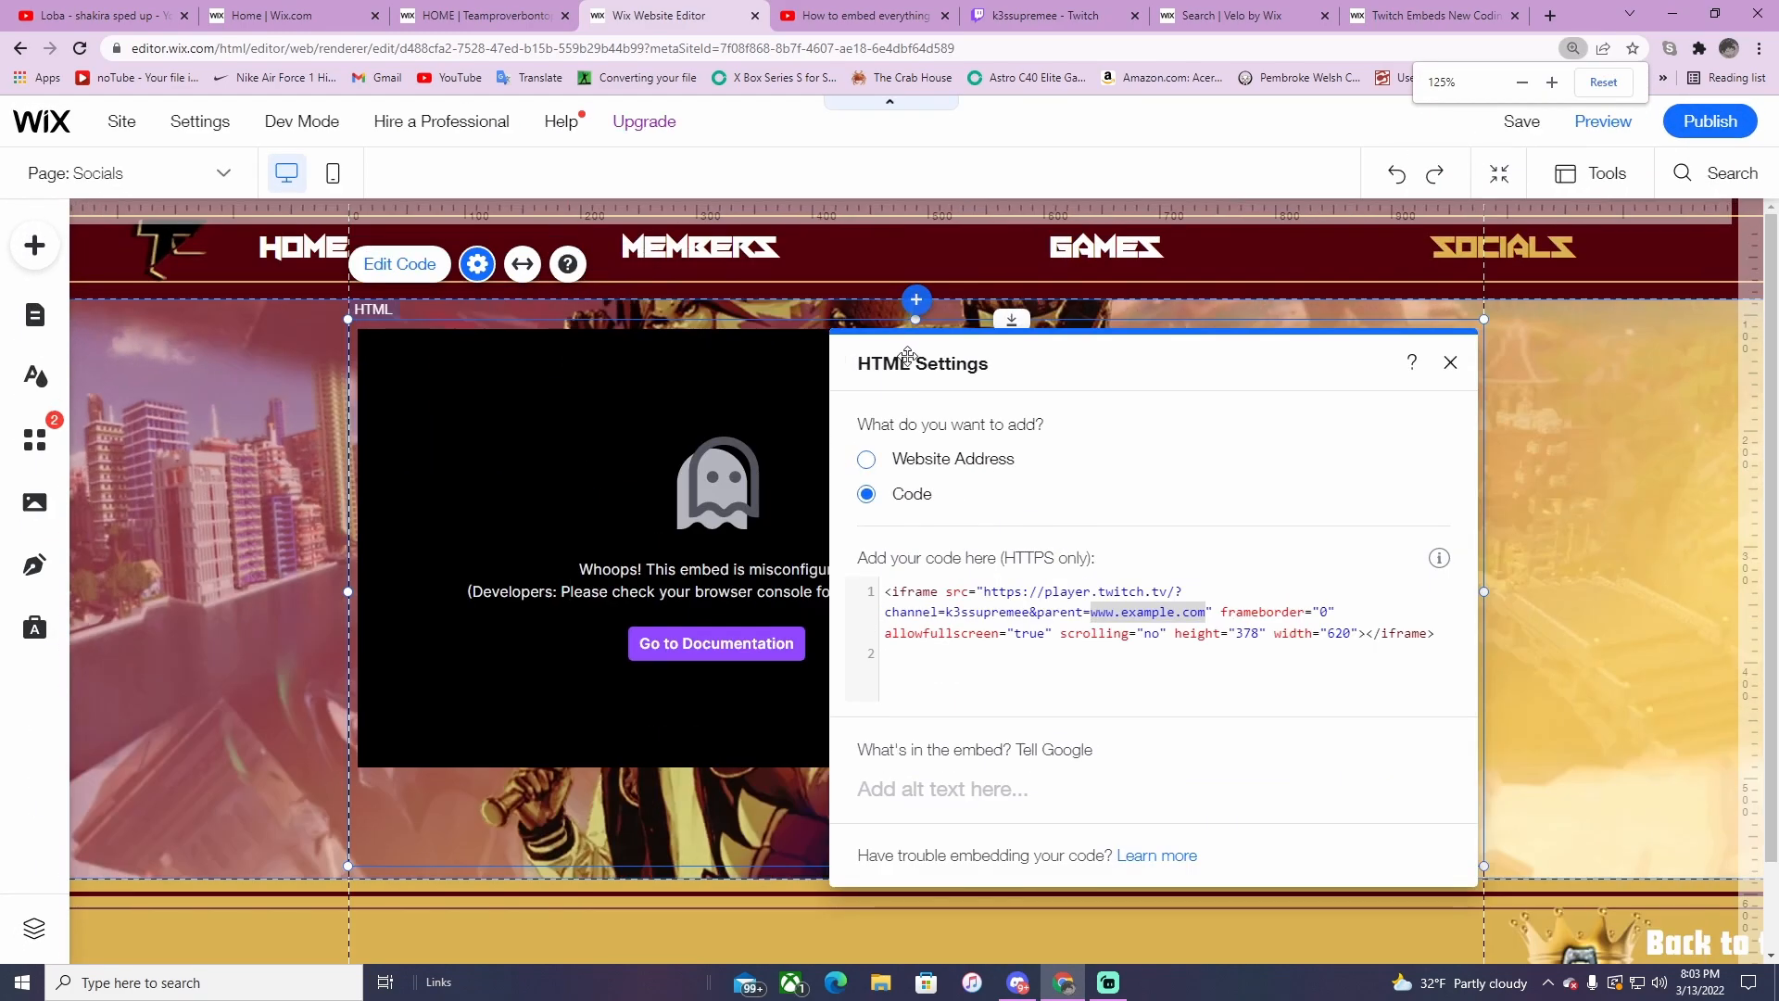
scroll(889, 356, up, 3)
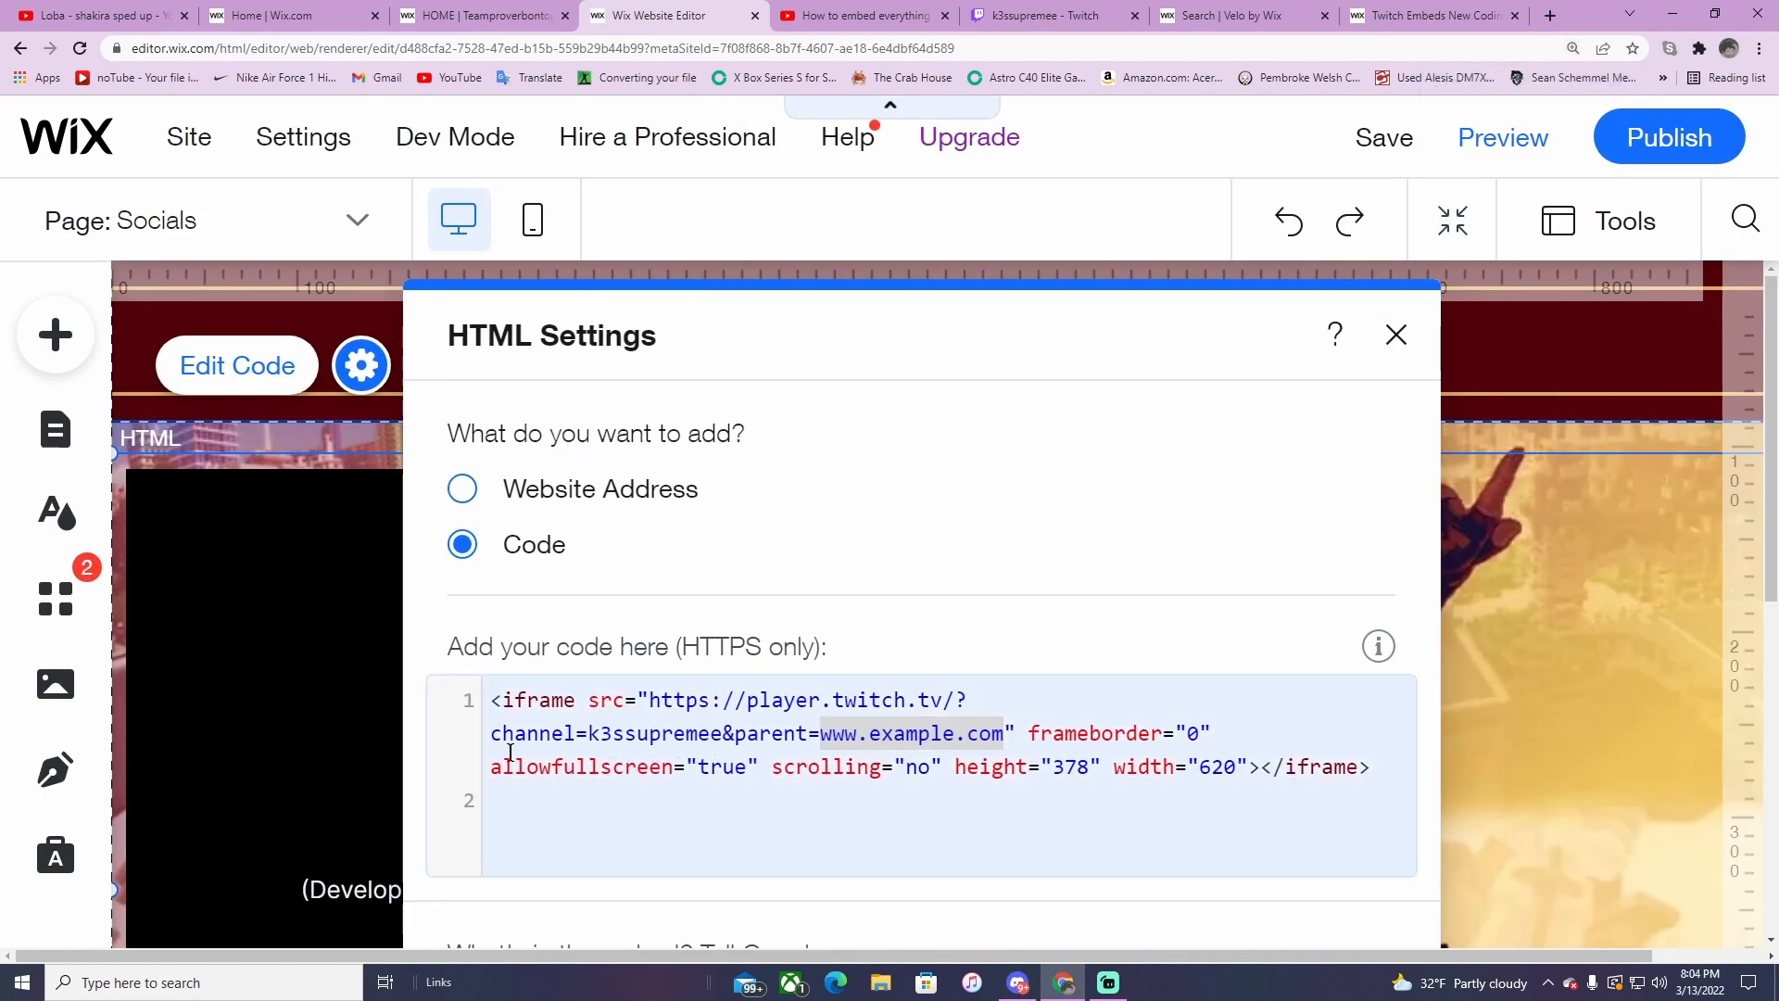
click(739, 739)
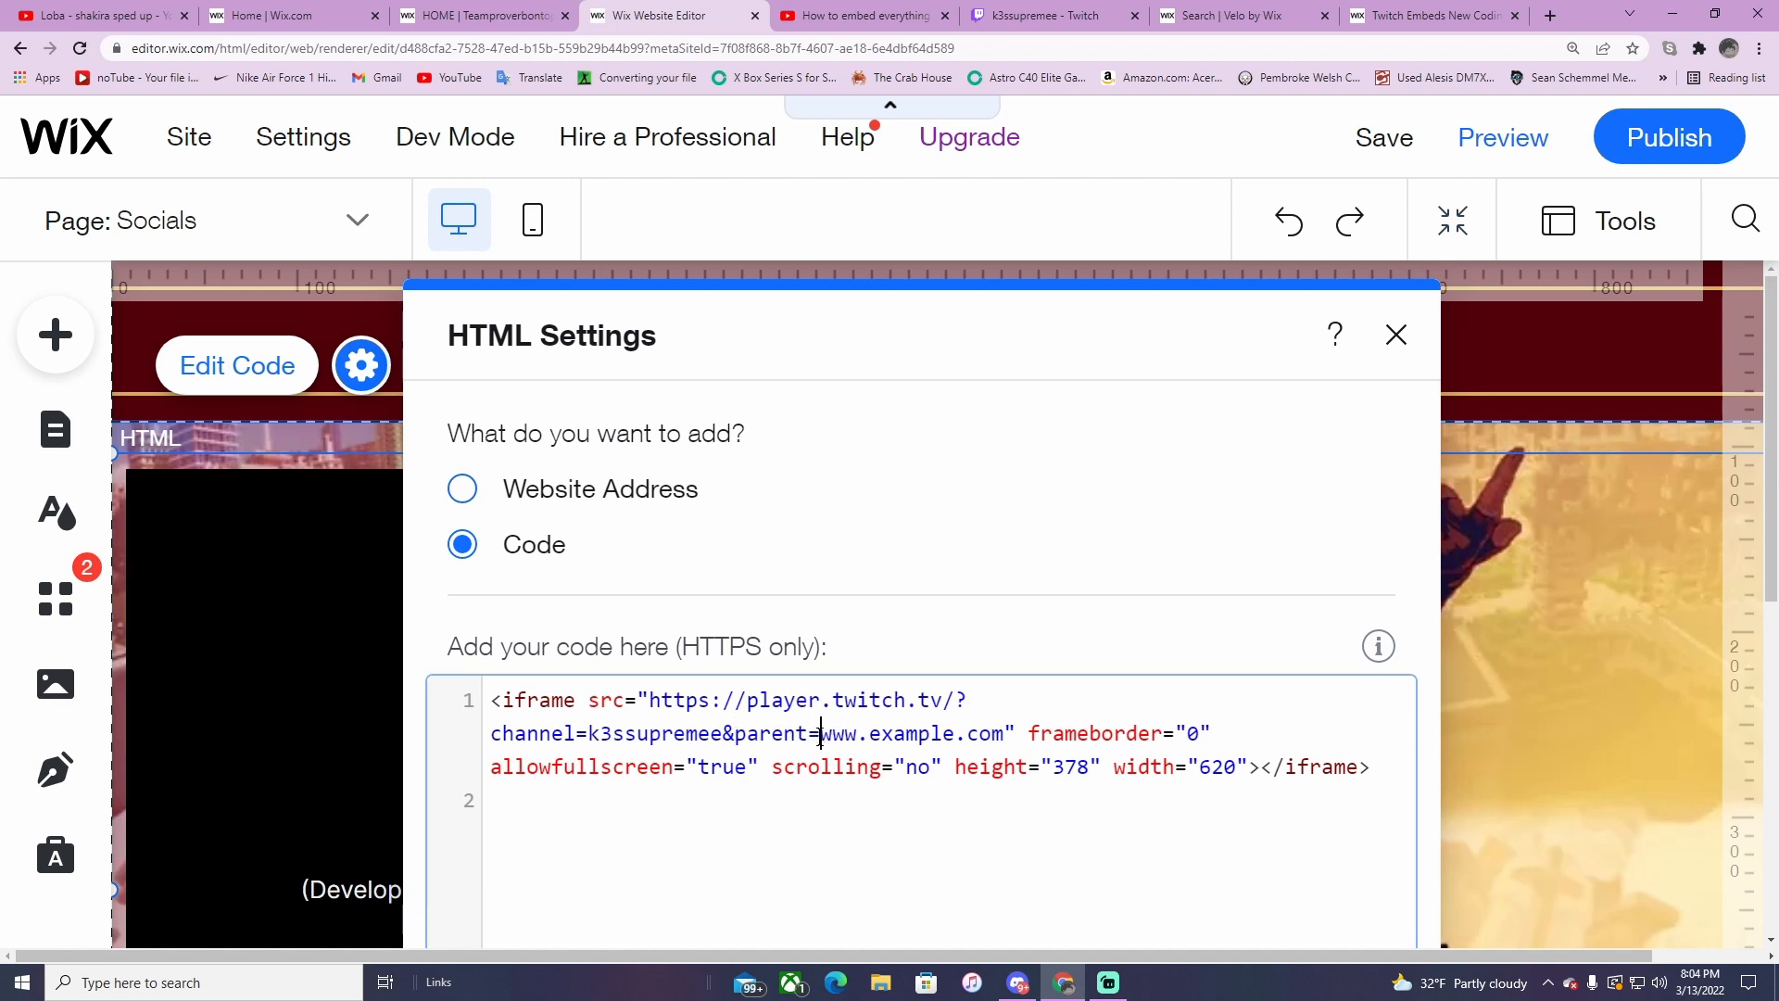
drag(820, 737, 1007, 727)
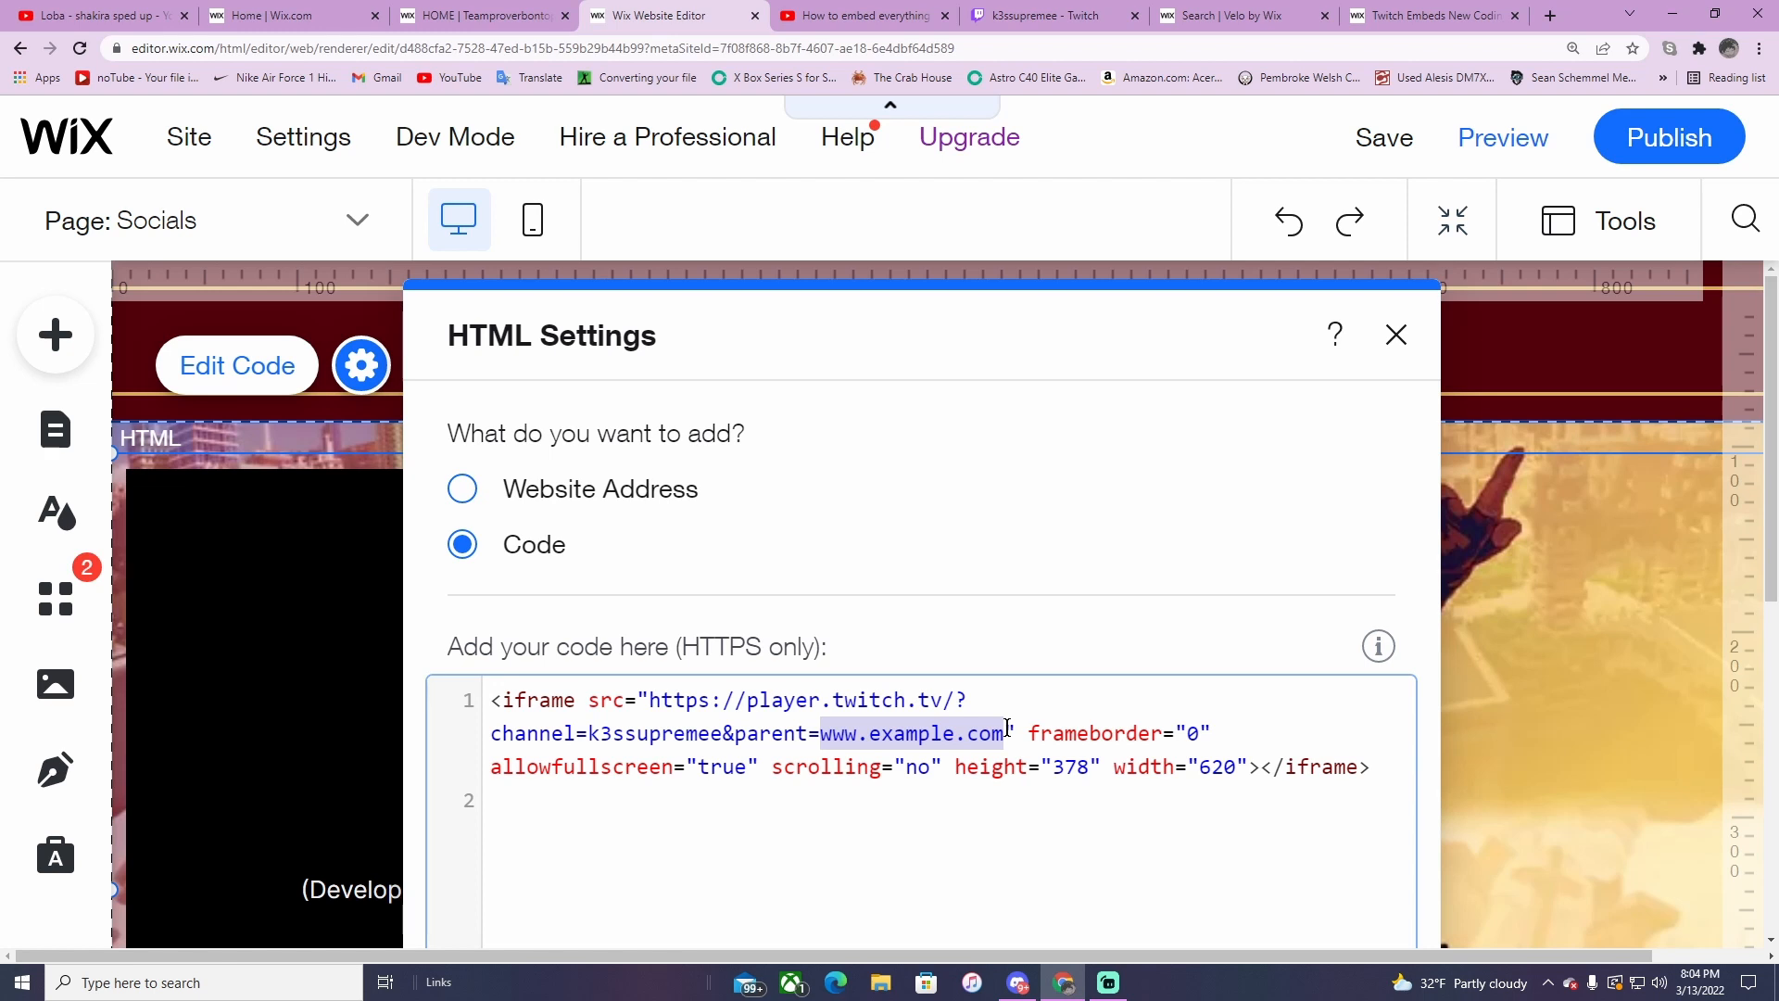
key(ctrl+v)
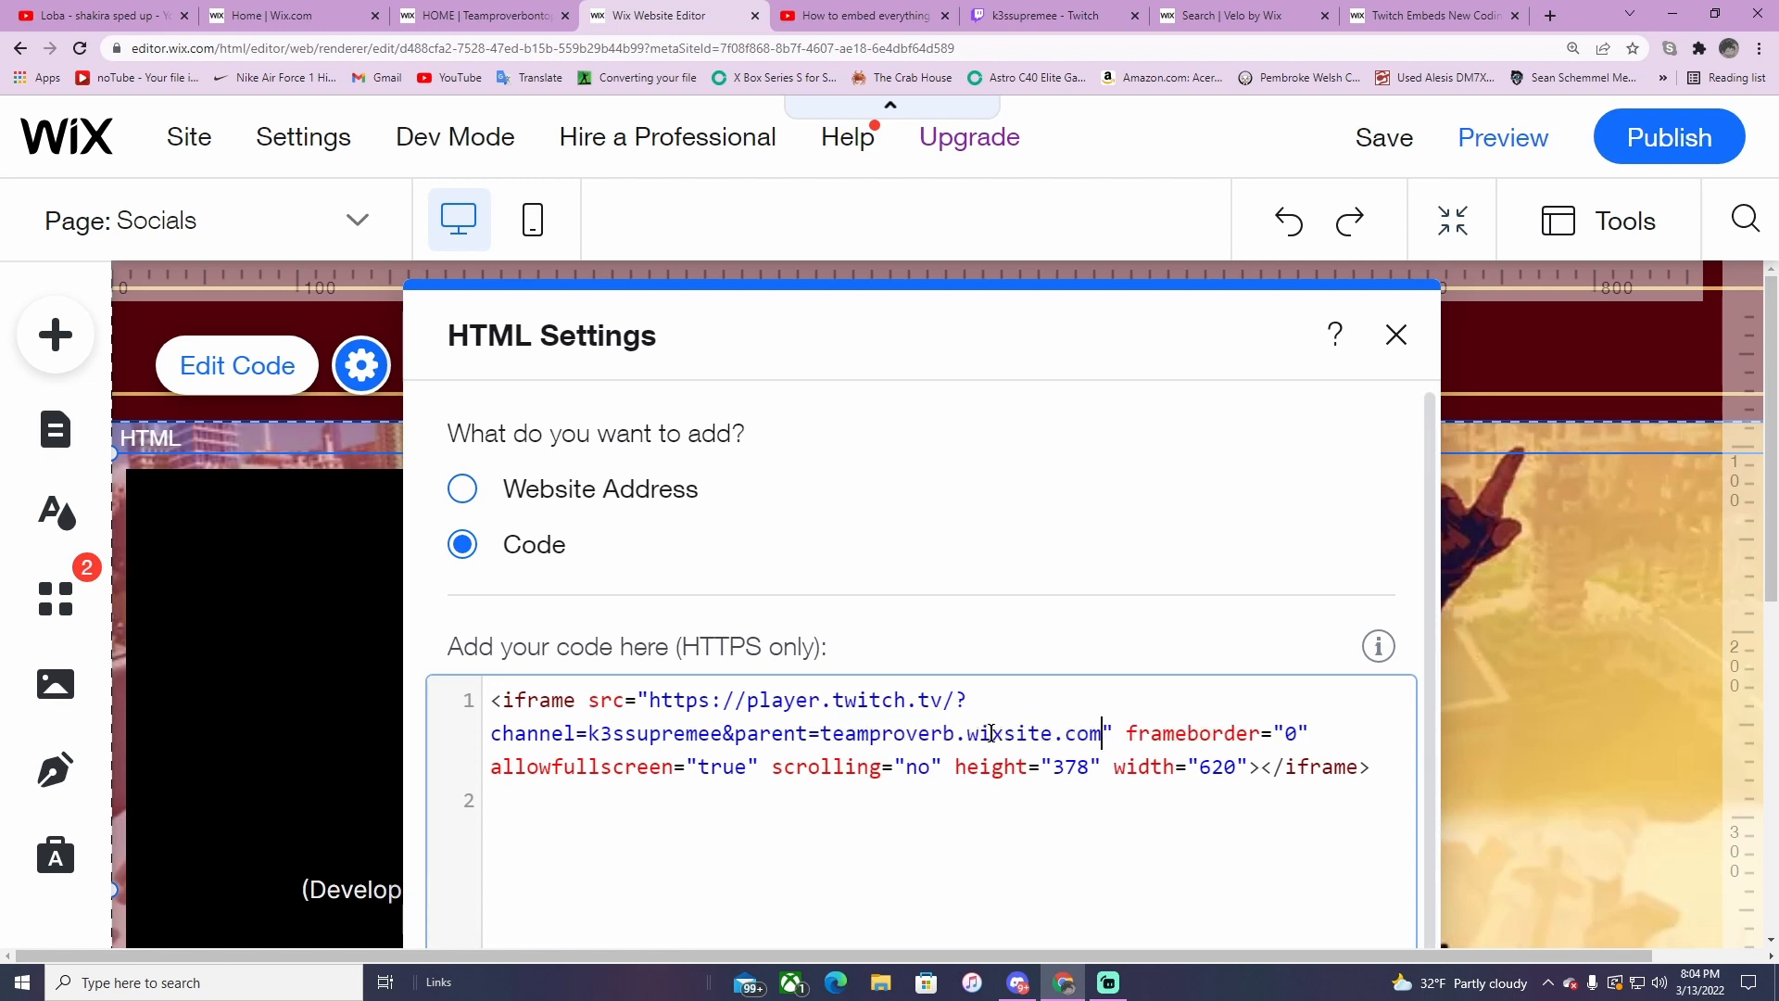
- Reset the page zoom, move the HTML settings clear of the player preview and update the embed with the edited code
scroll(990, 733, down, 1)
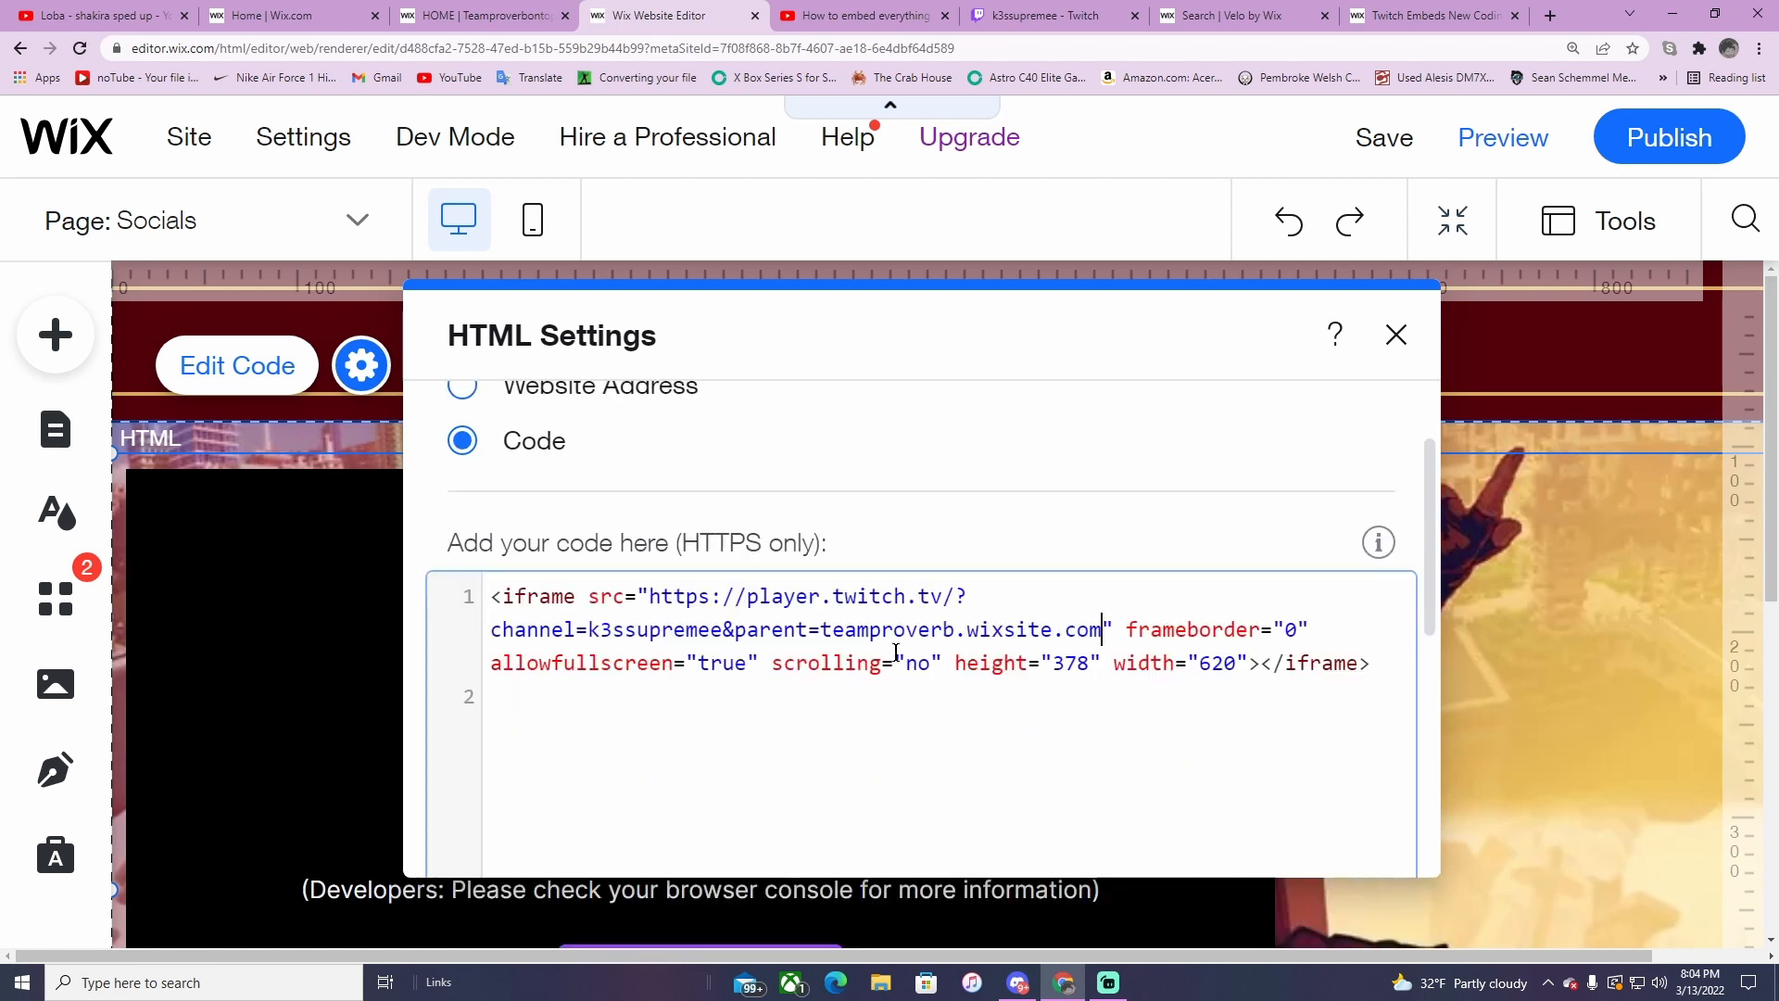
scroll(991, 636, down, 5)
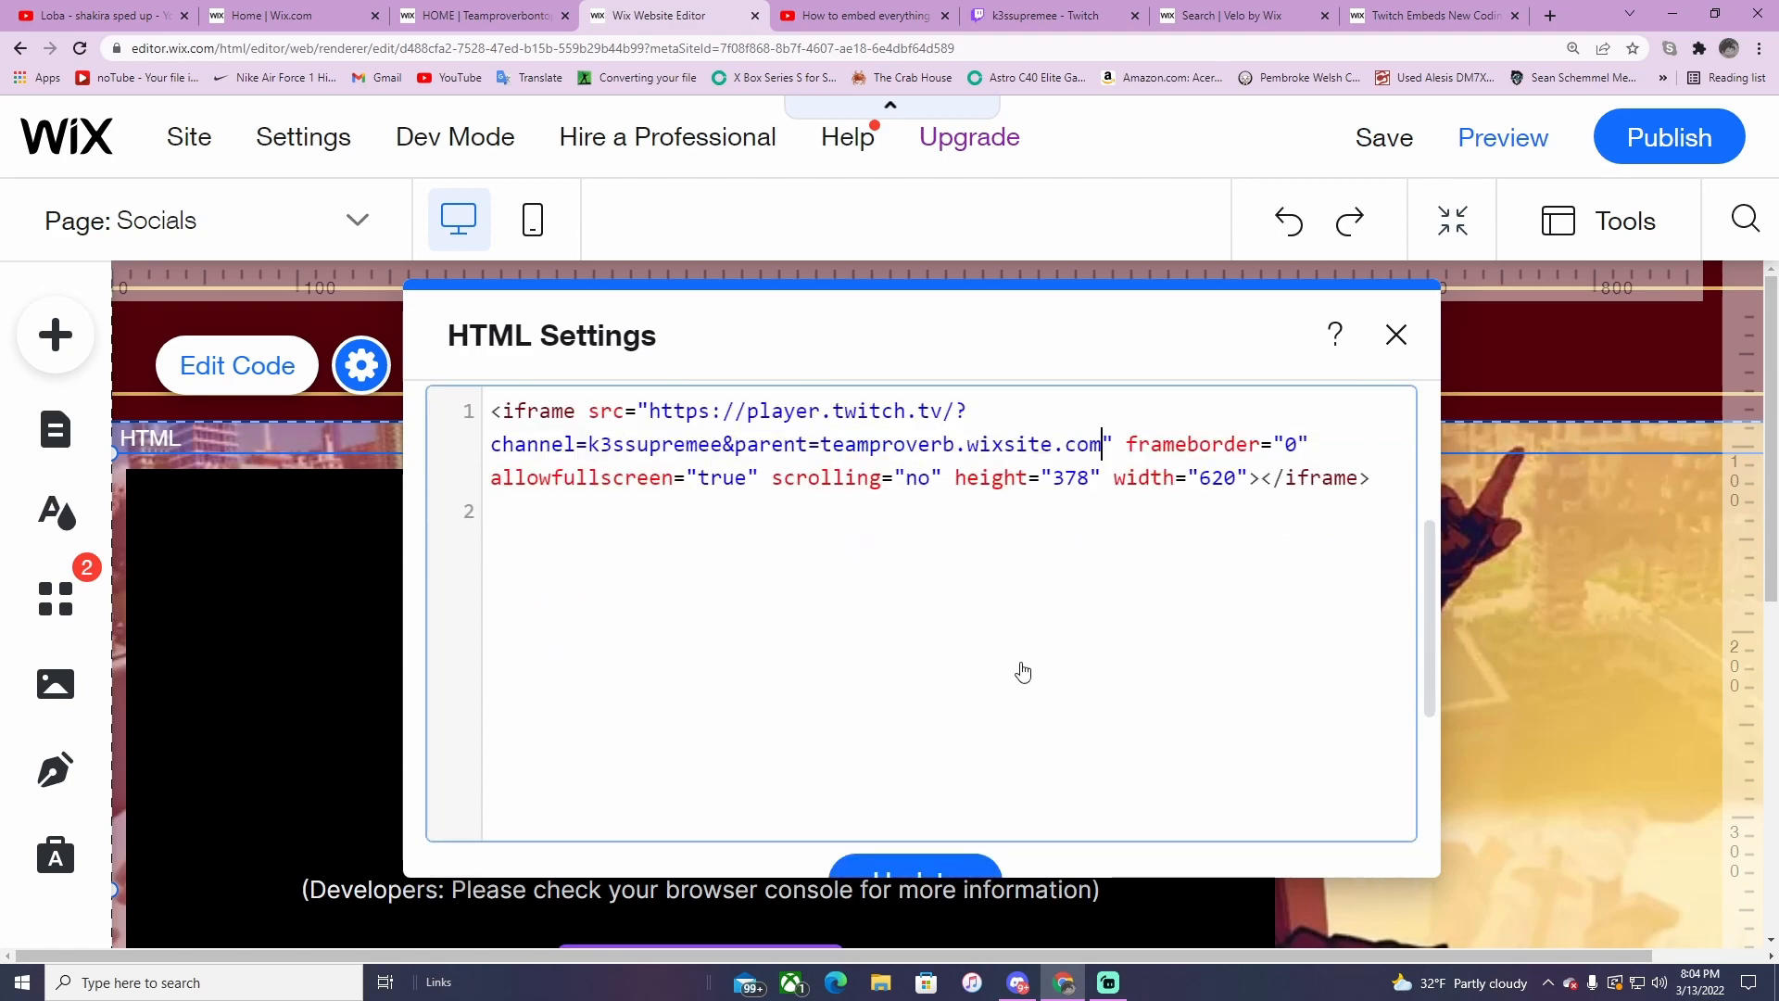
ctrl+scroll(1056, 685, down, 3)
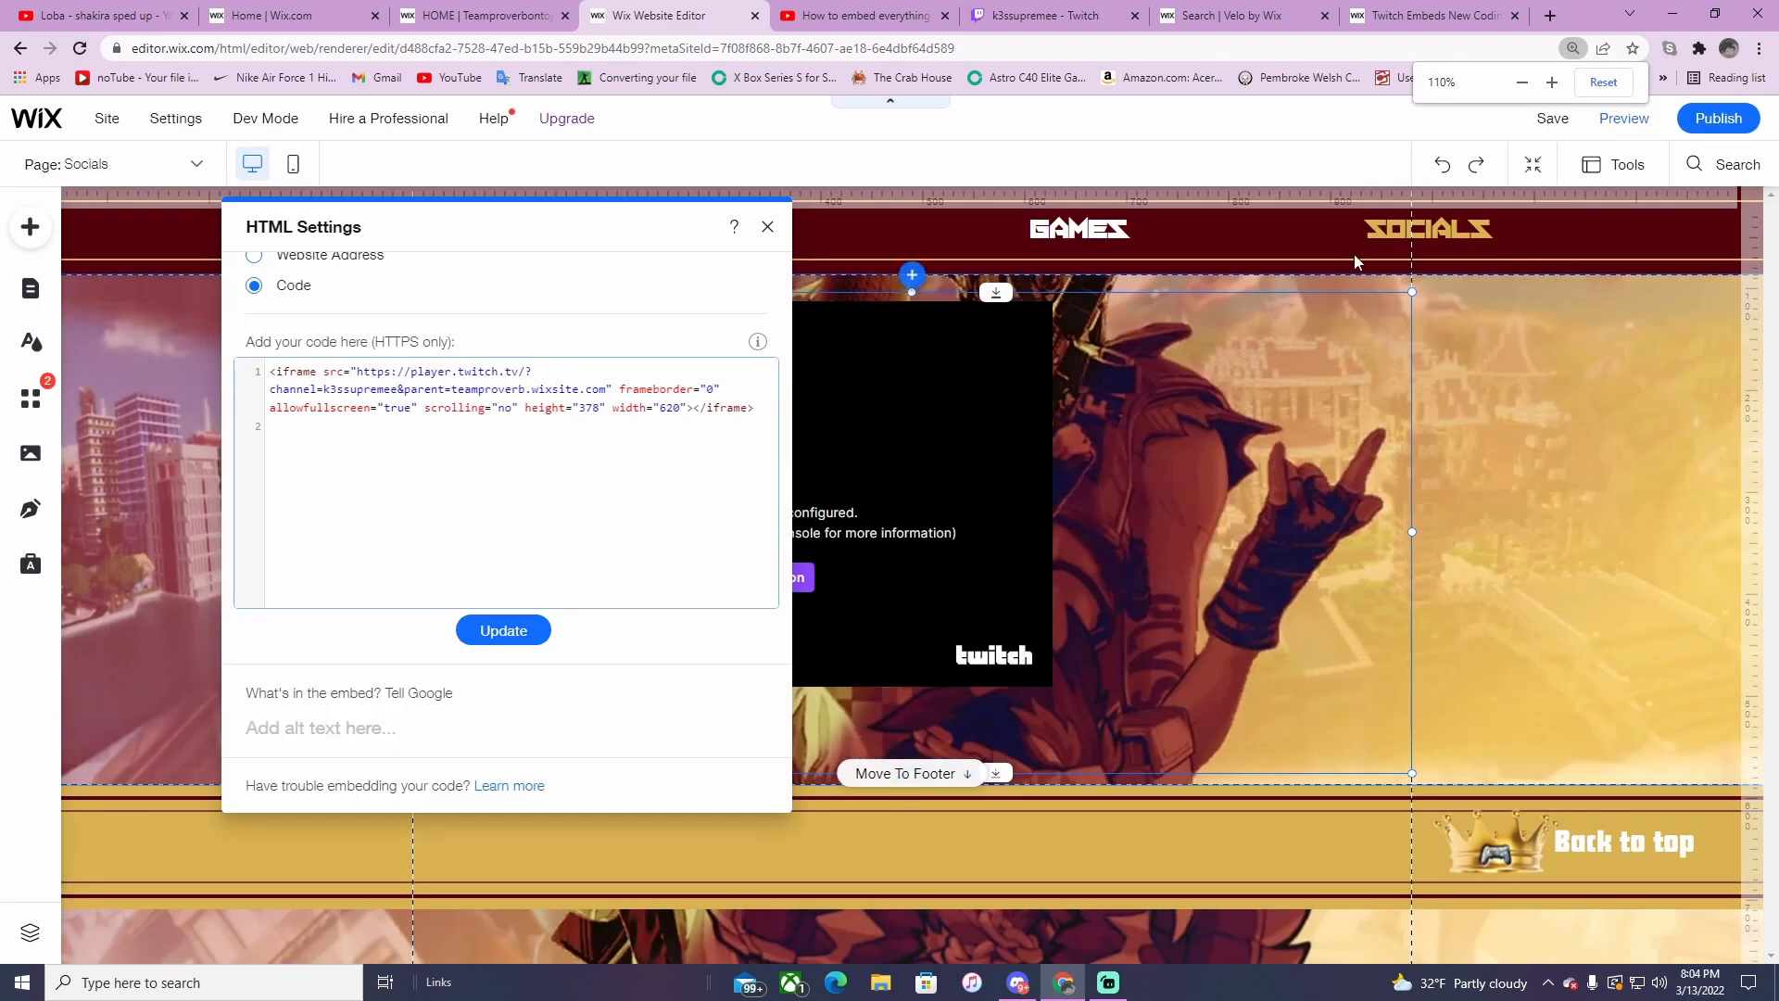
click(1602, 82)
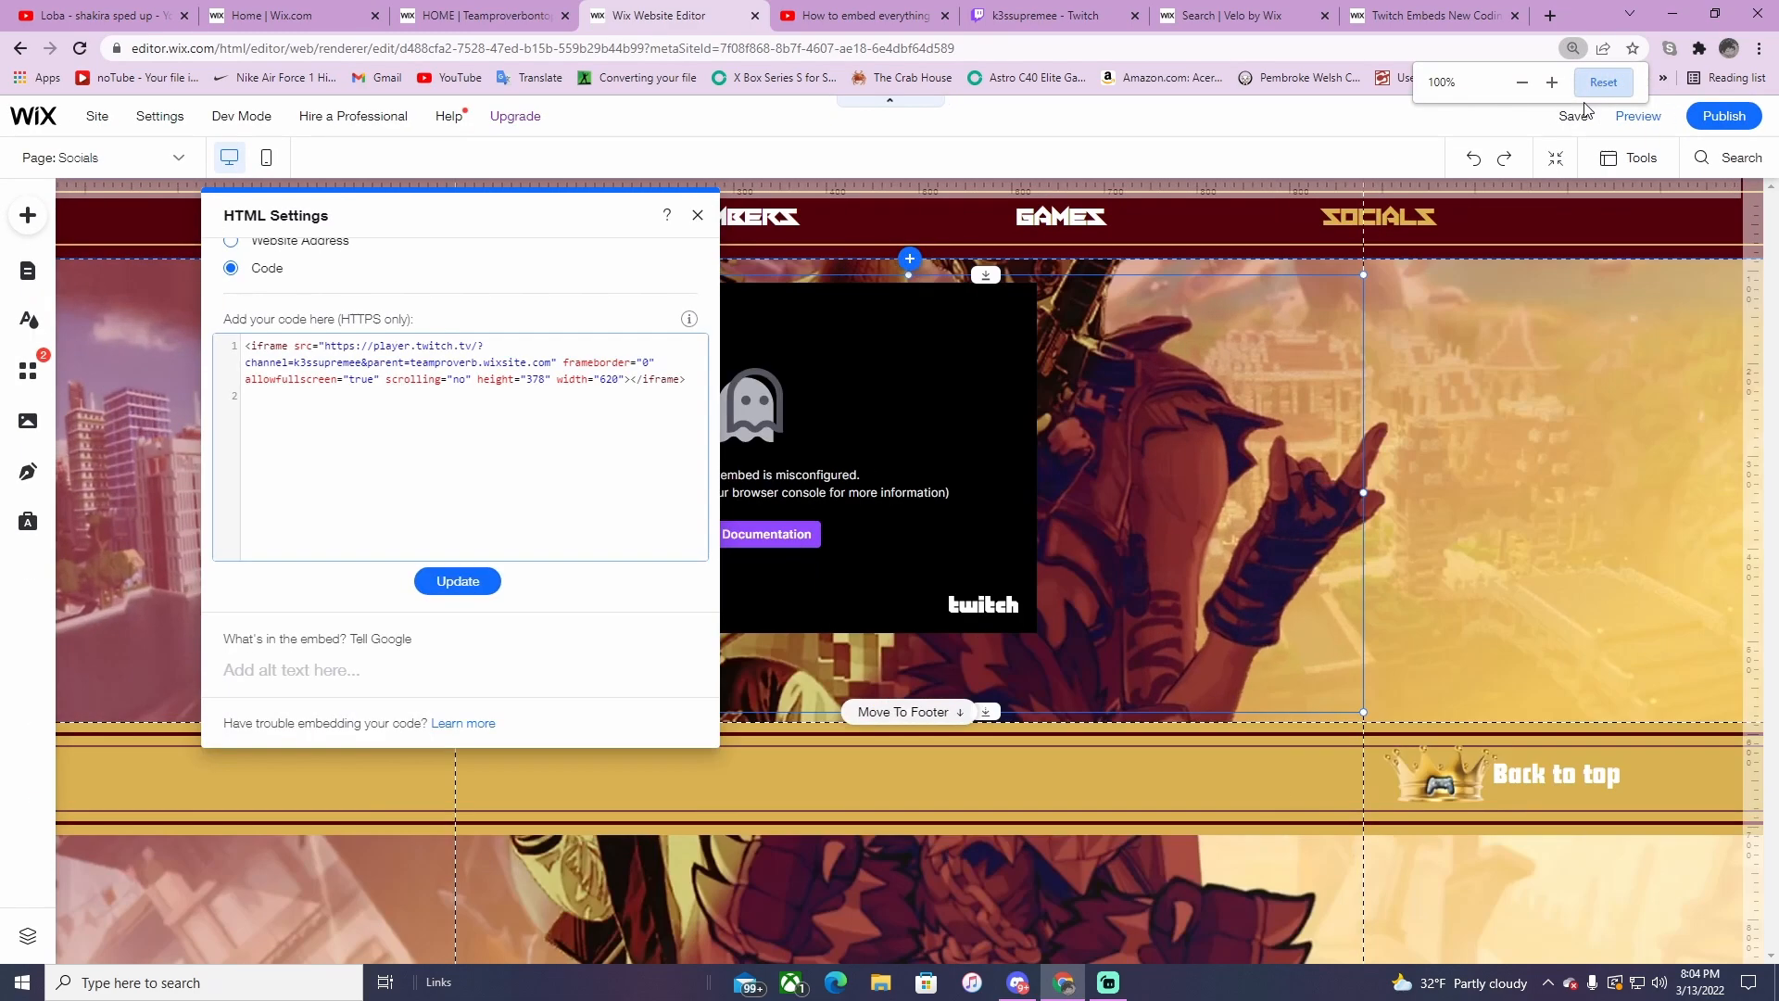
drag(519, 211, 1460, 286)
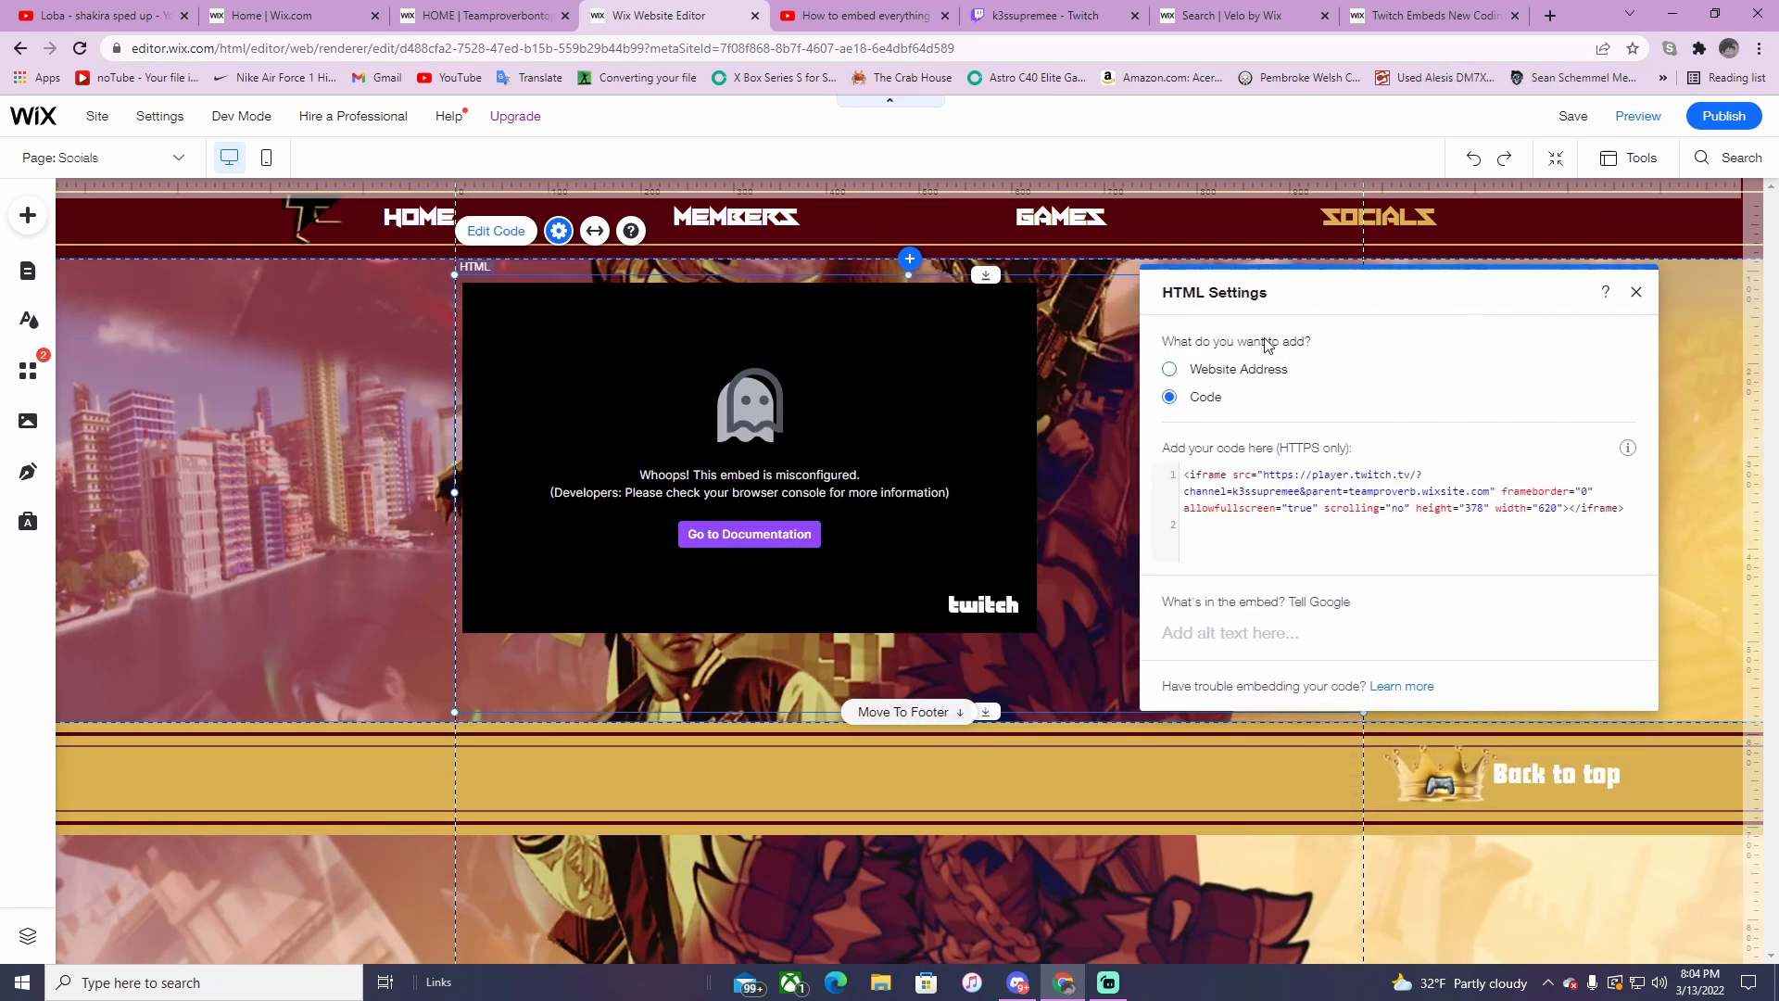
click(1490, 491)
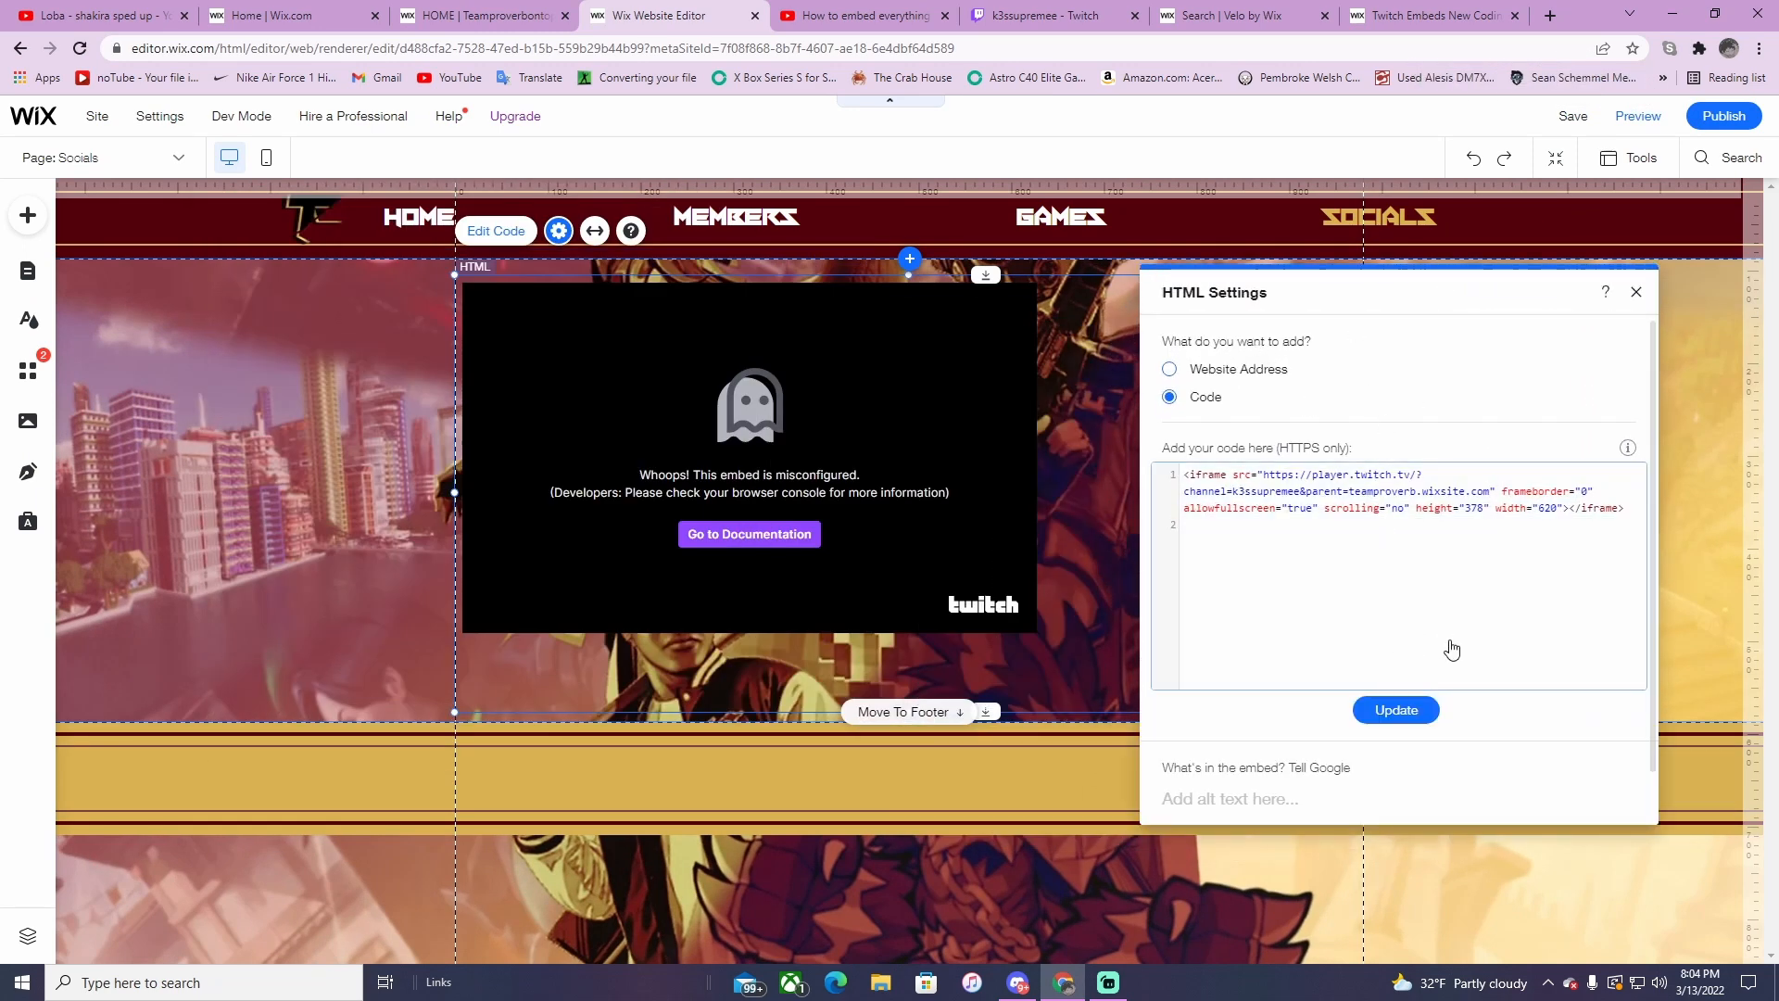
click(1410, 711)
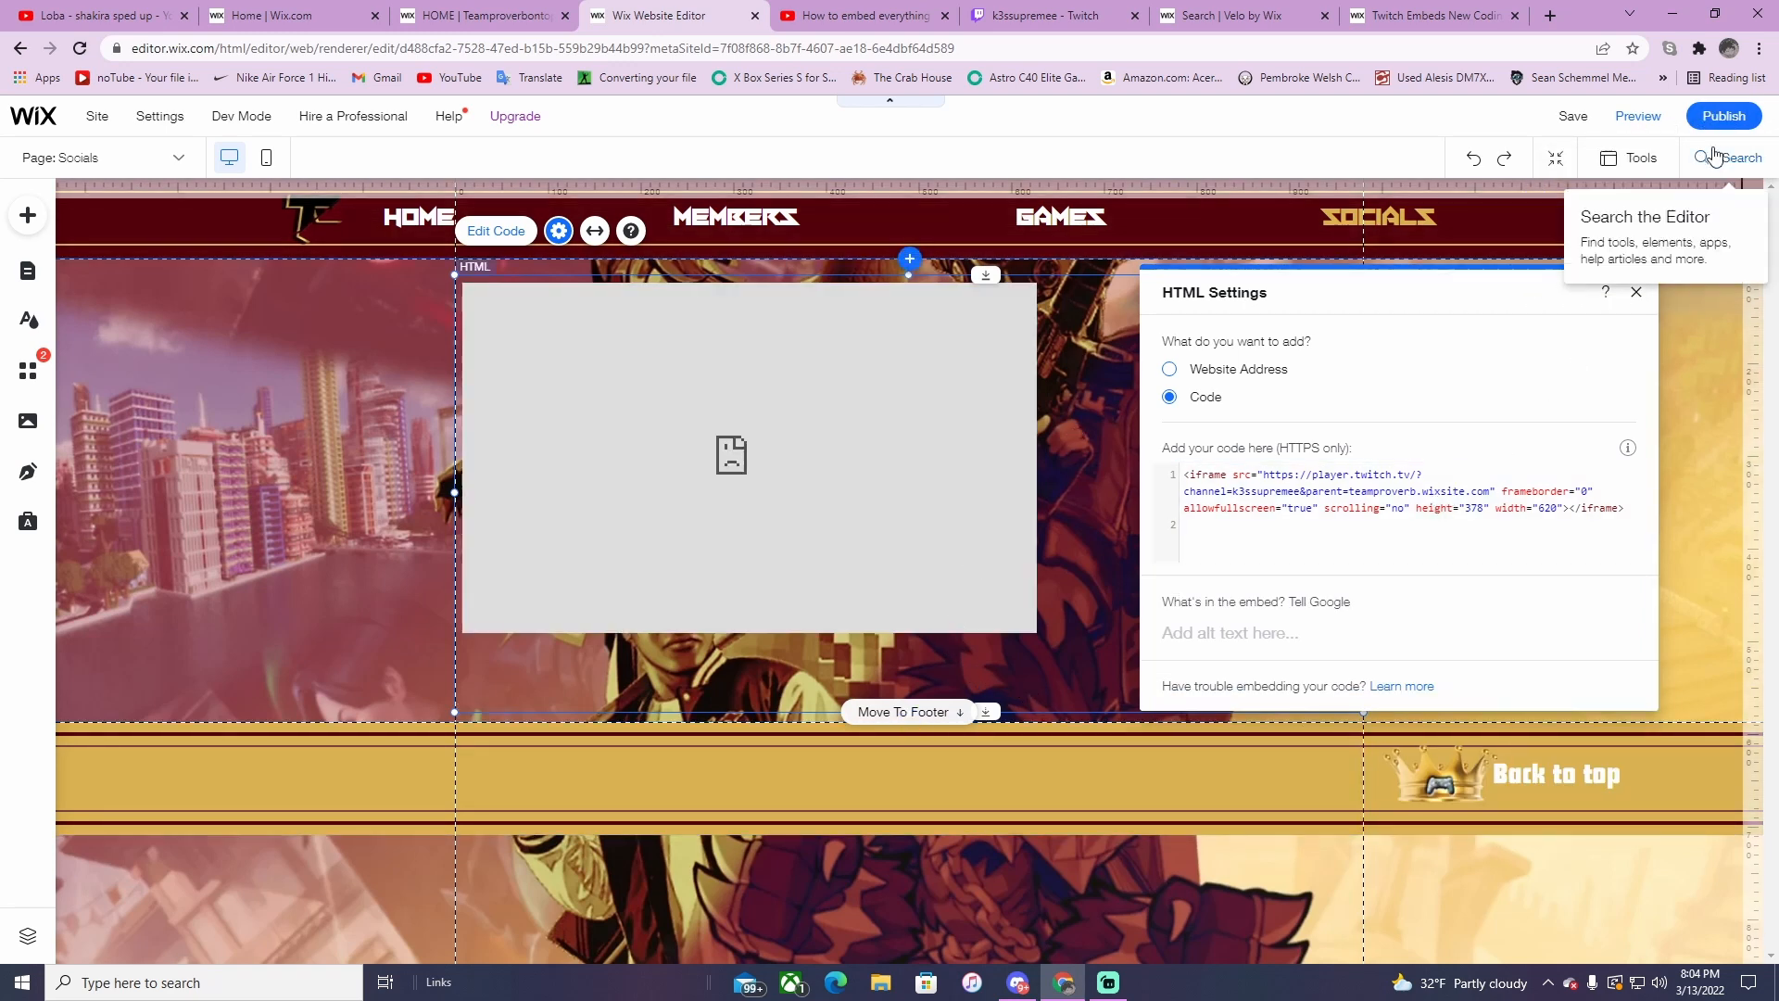
- Publish the site and inspect the embedded Twitch player on the live Socials page
click(1723, 116)
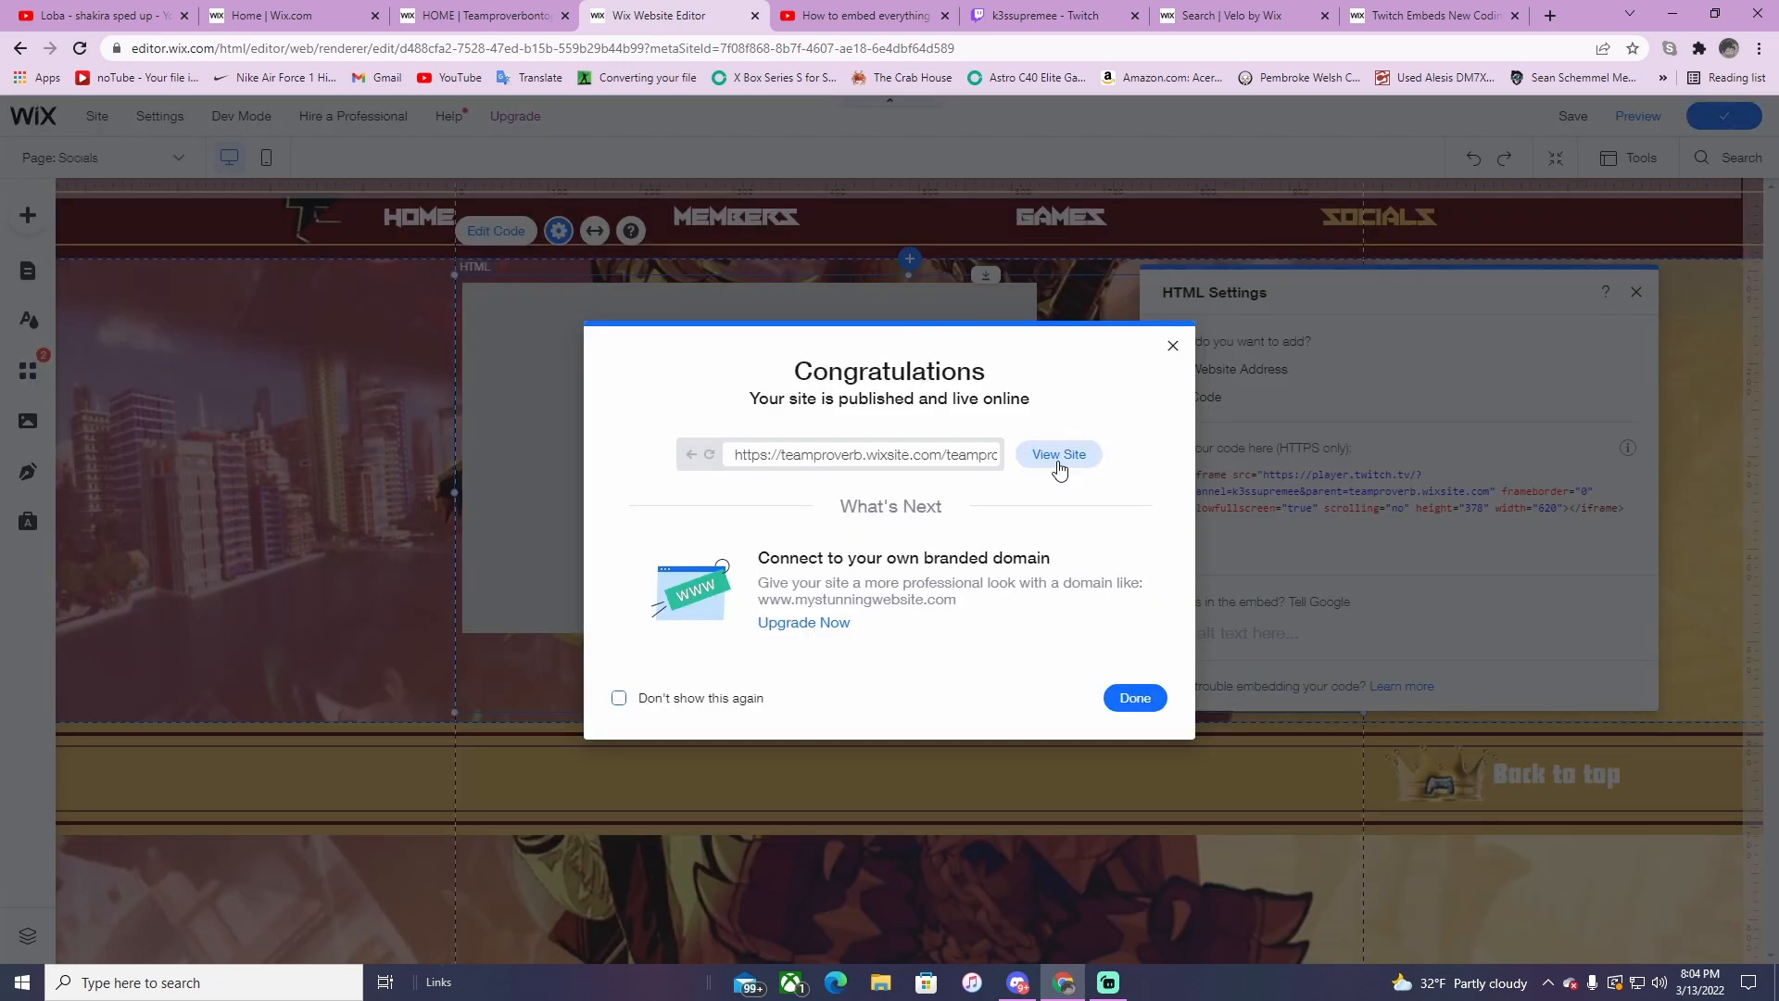
click(1059, 456)
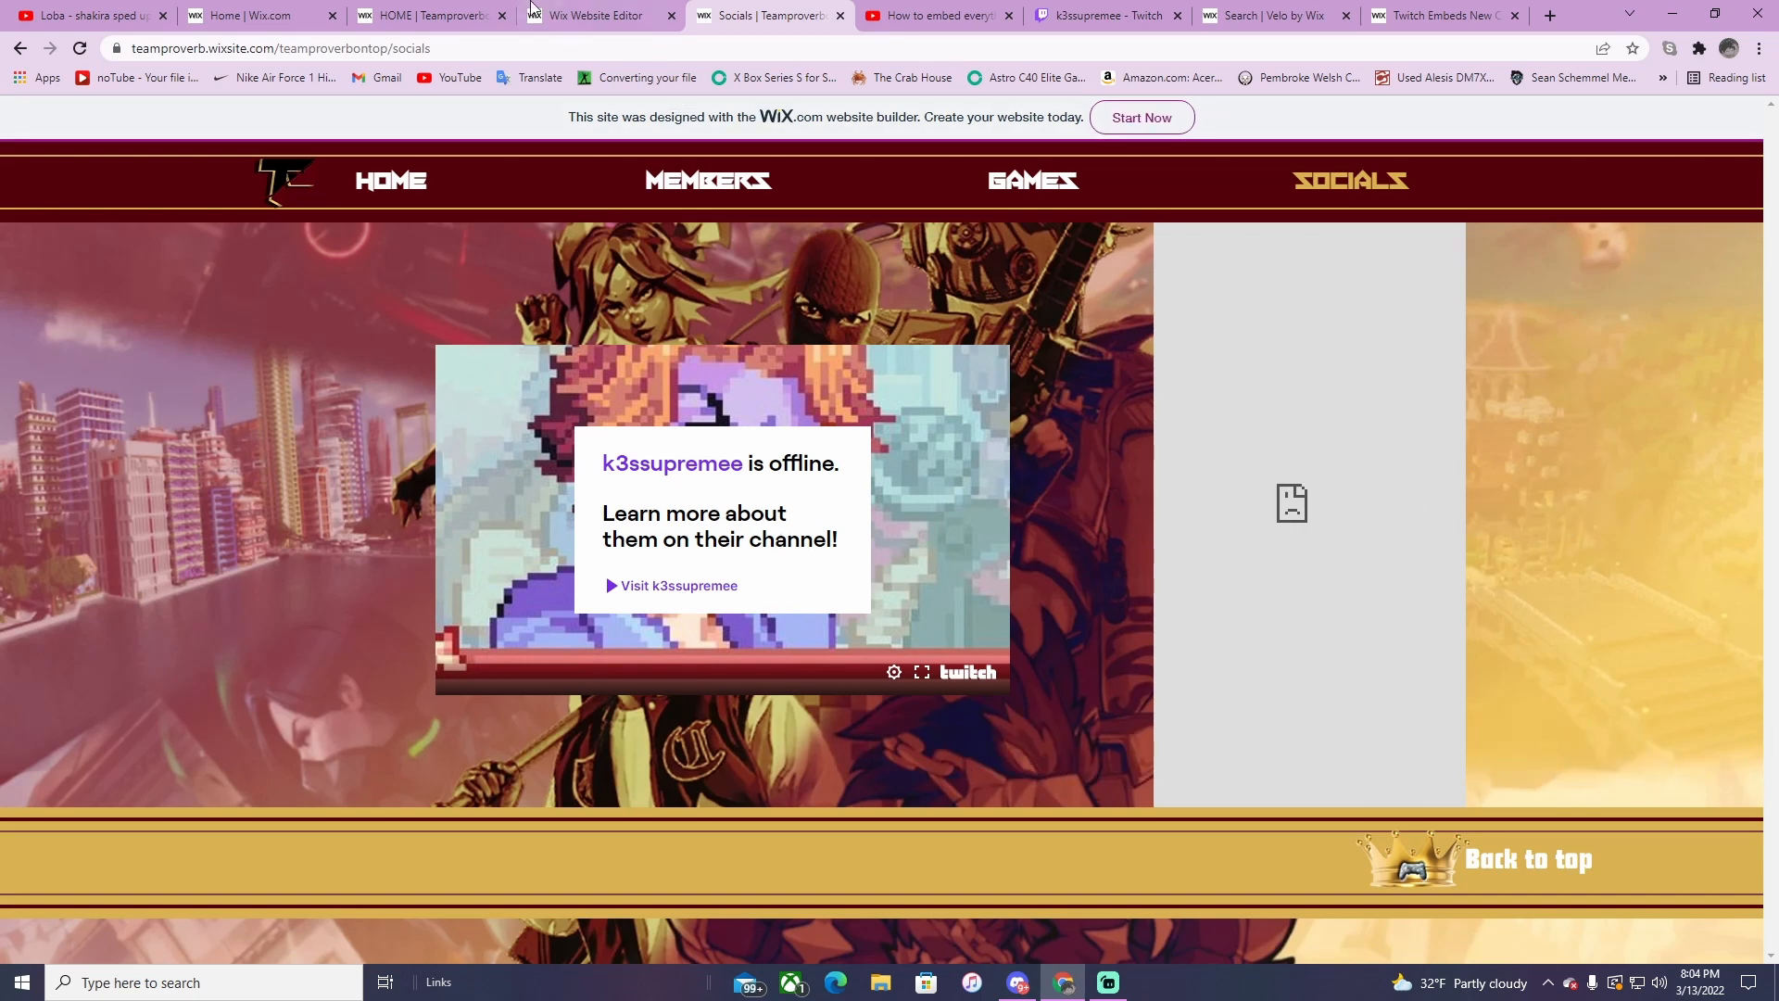
right_click(917, 543)
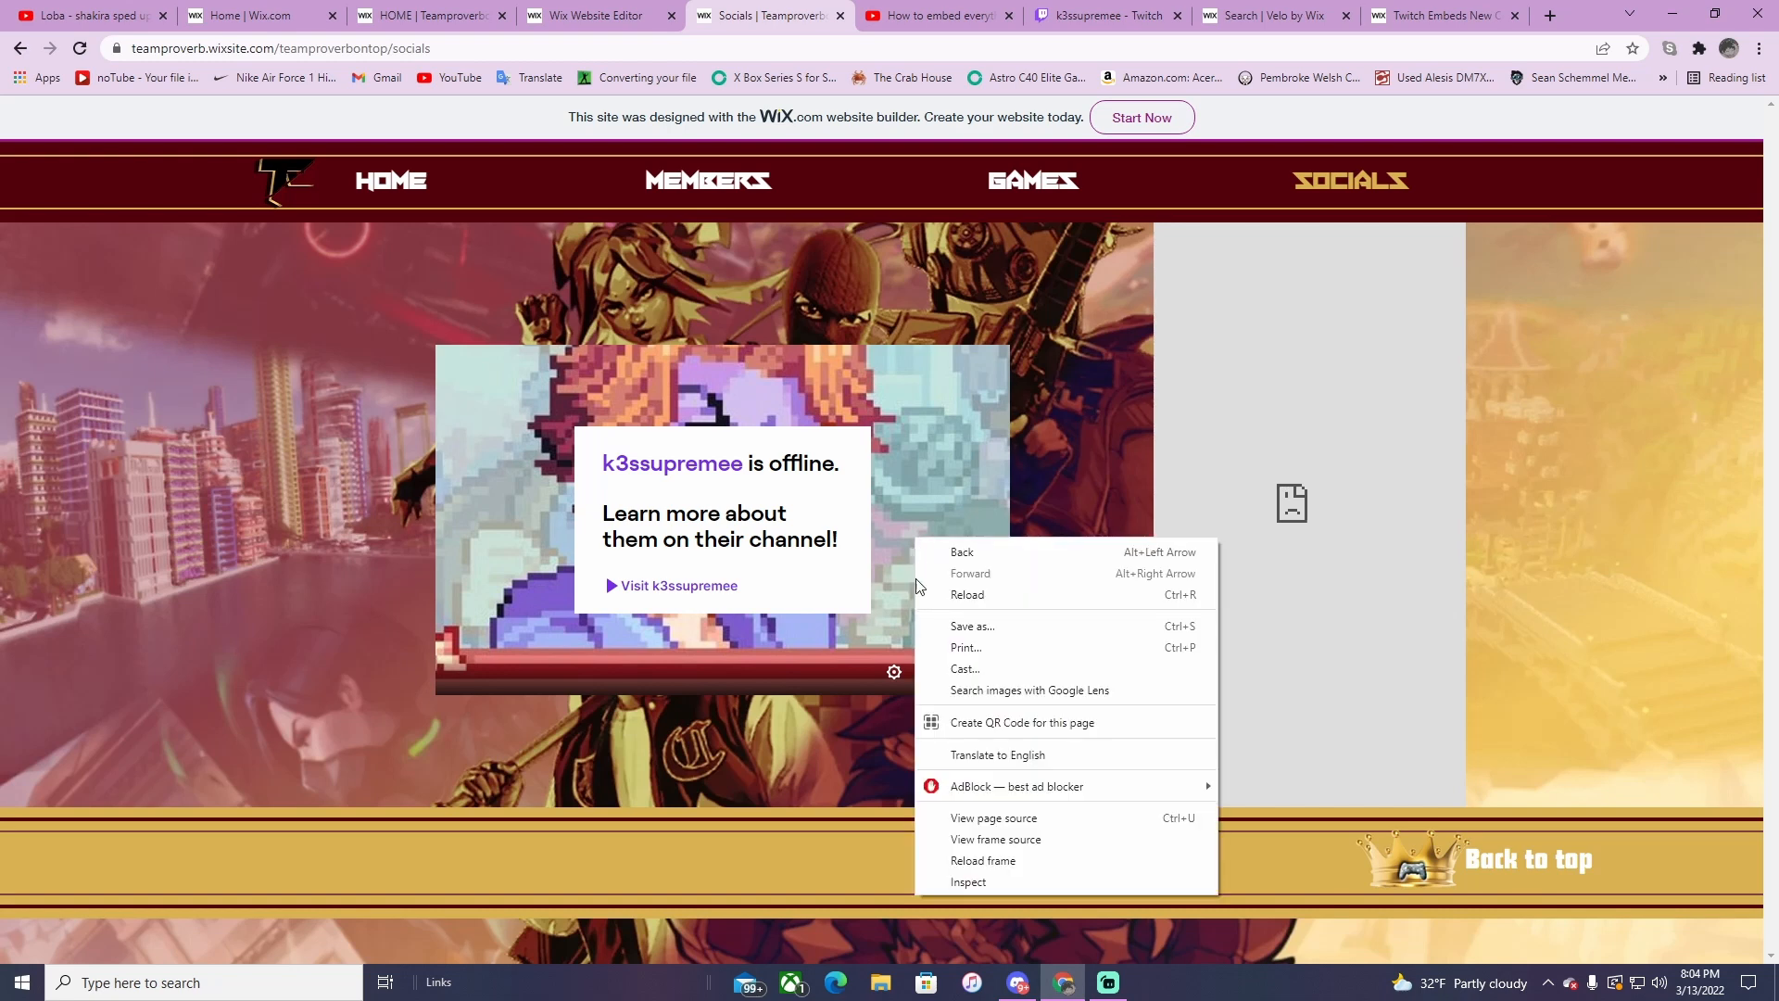
click(968, 882)
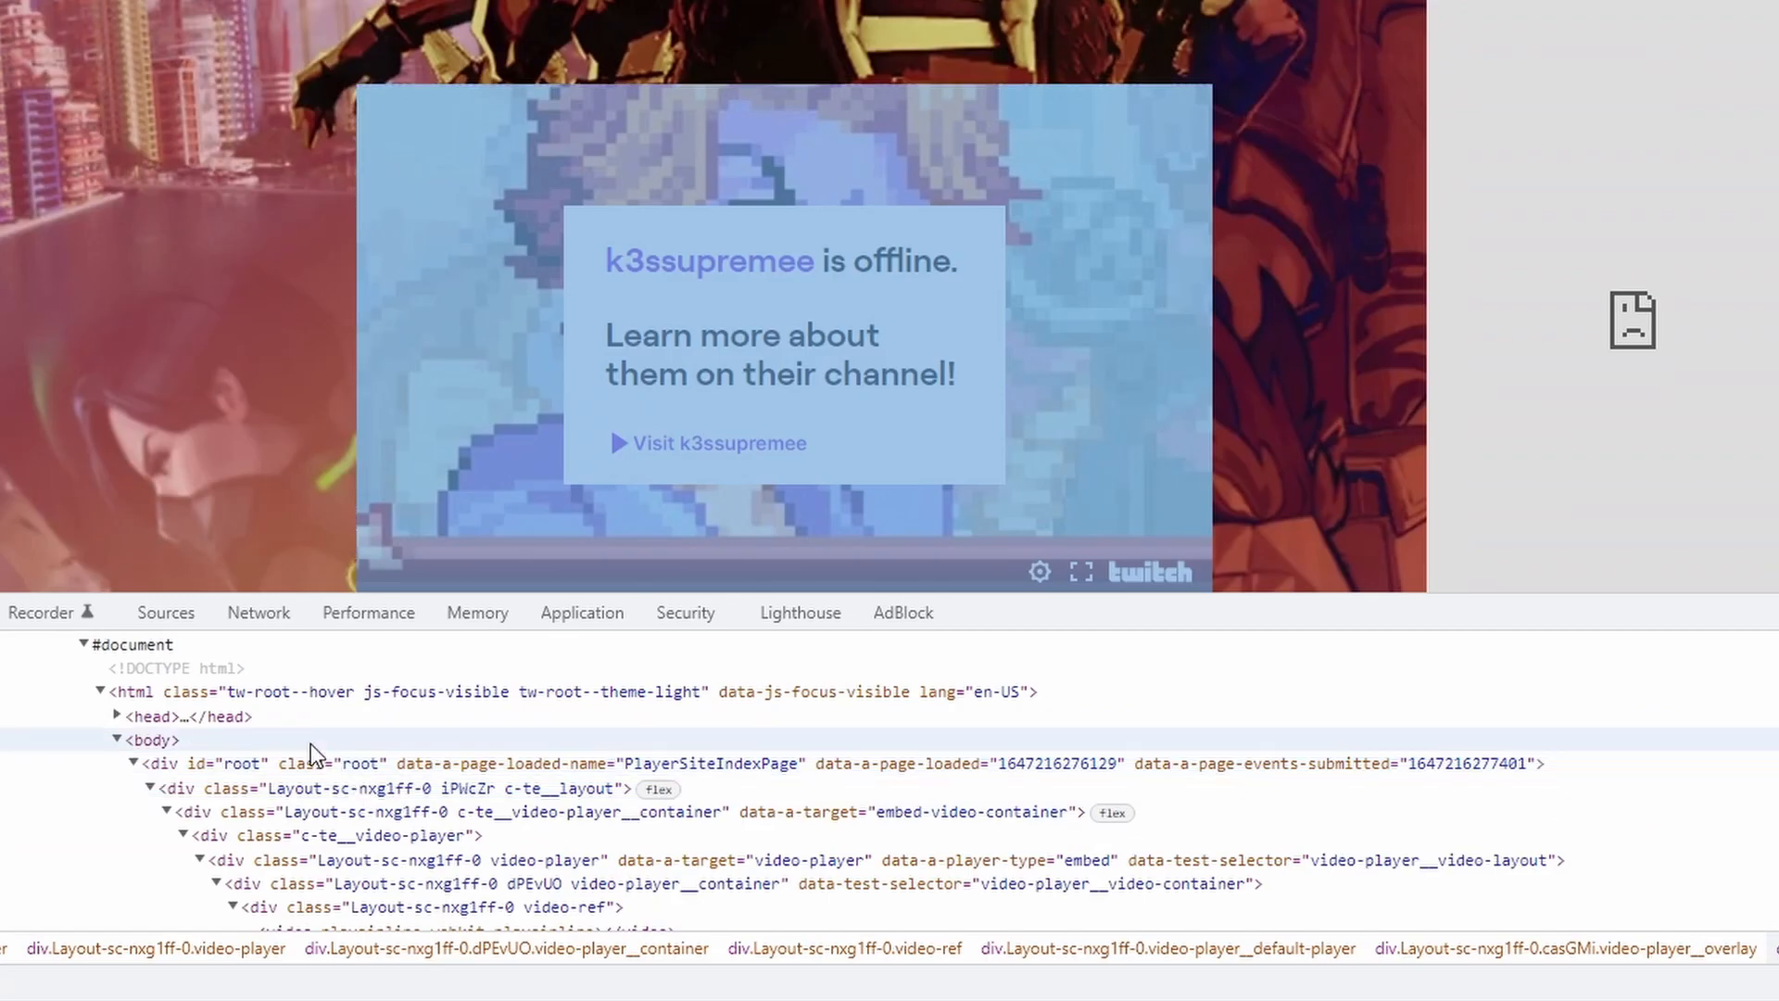
- Copy the domain teamproverb-wixsite-com.filesusr.com from the src of the outer iframe element that wraps the Twitch player
scroll(412, 820, up, 2)
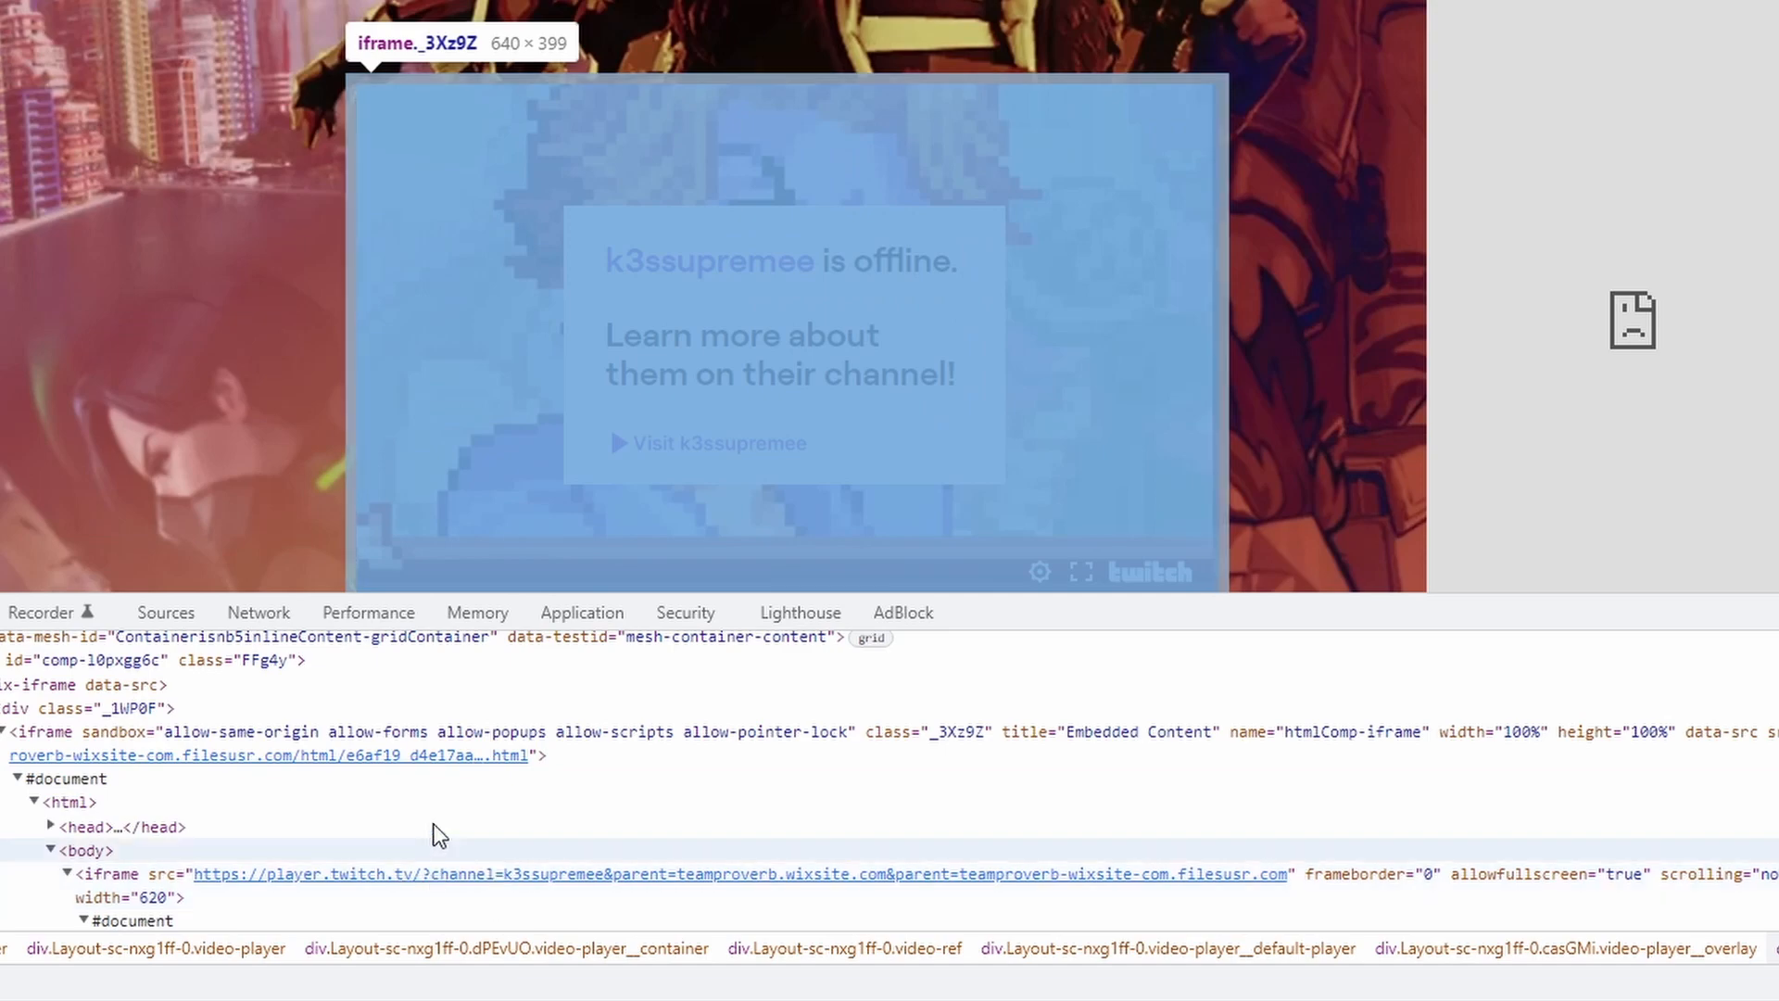
click(363, 756)
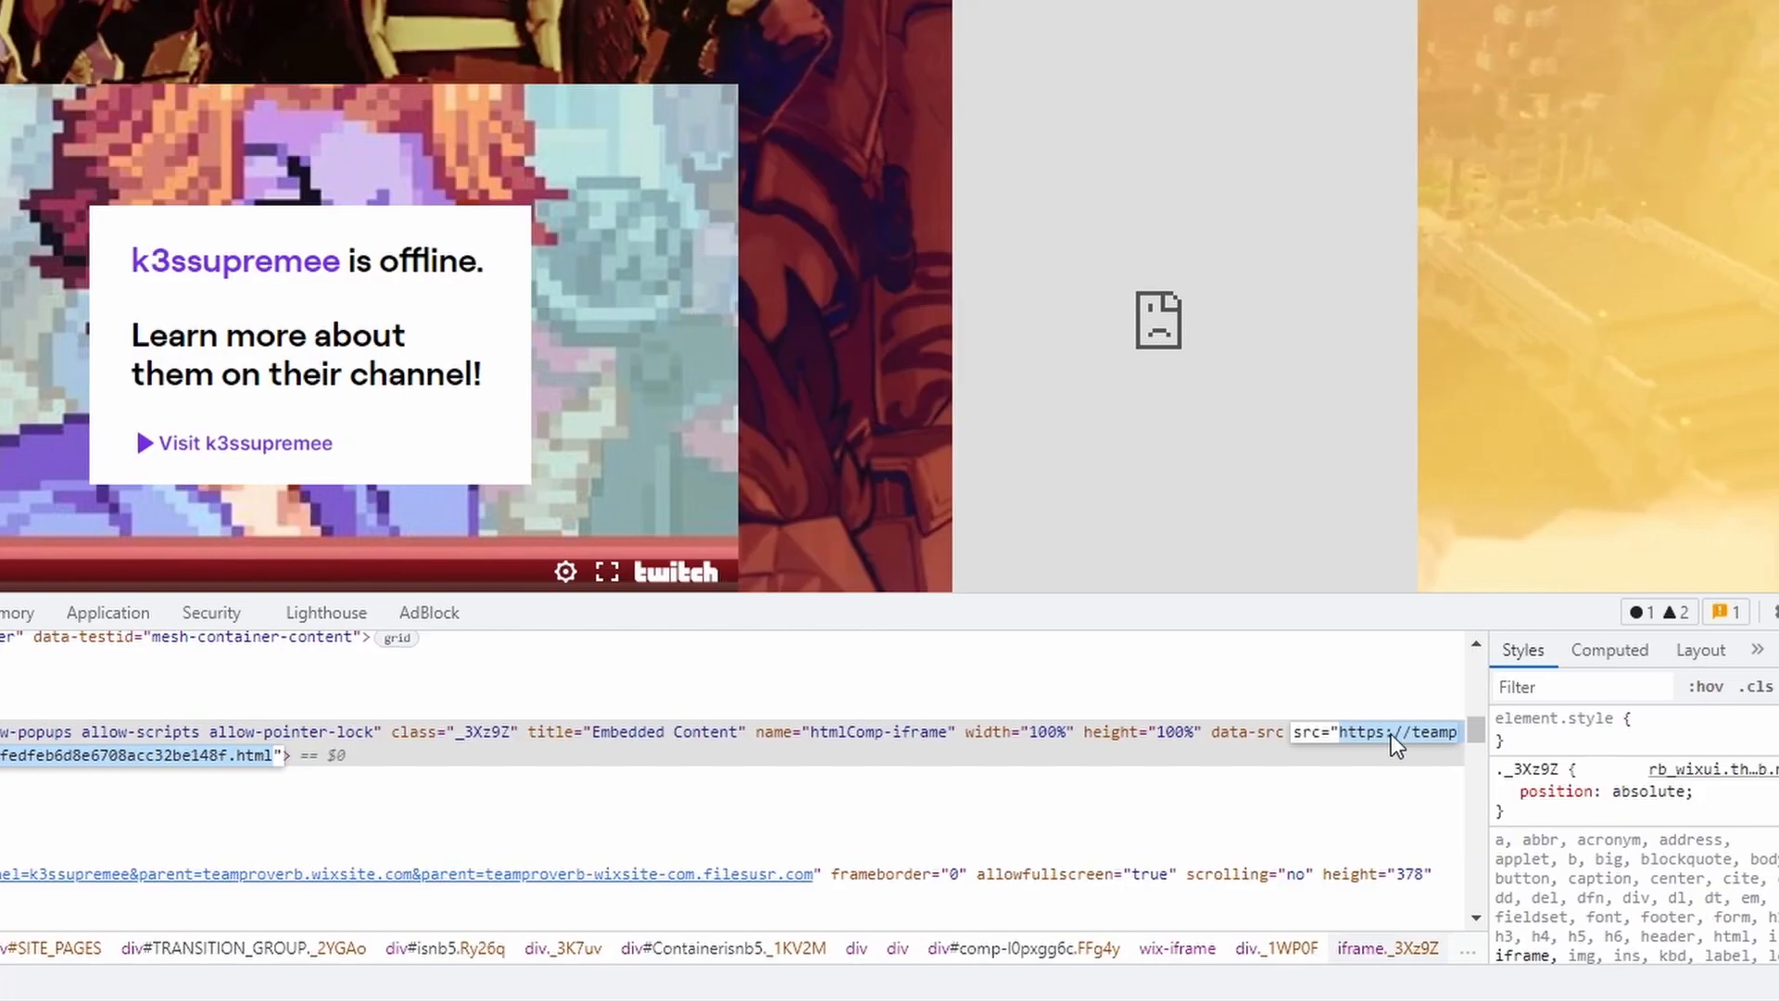
double_click(1356, 733)
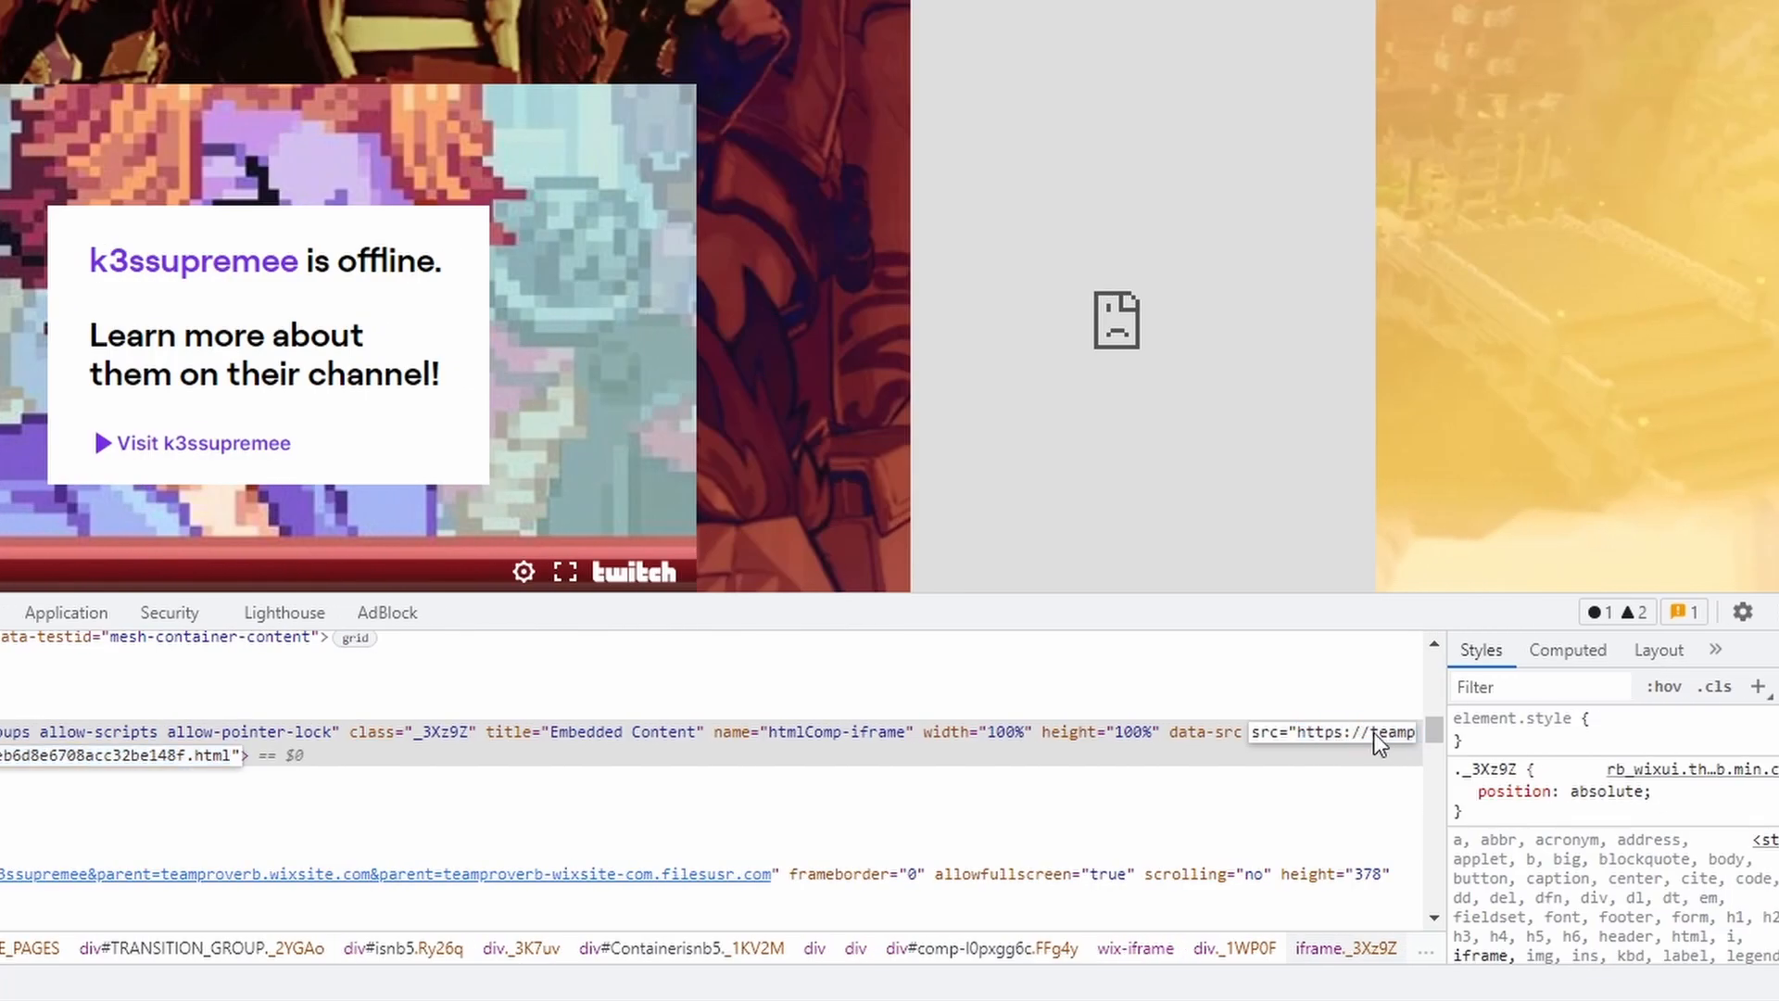
drag(1418, 743, 330, 758)
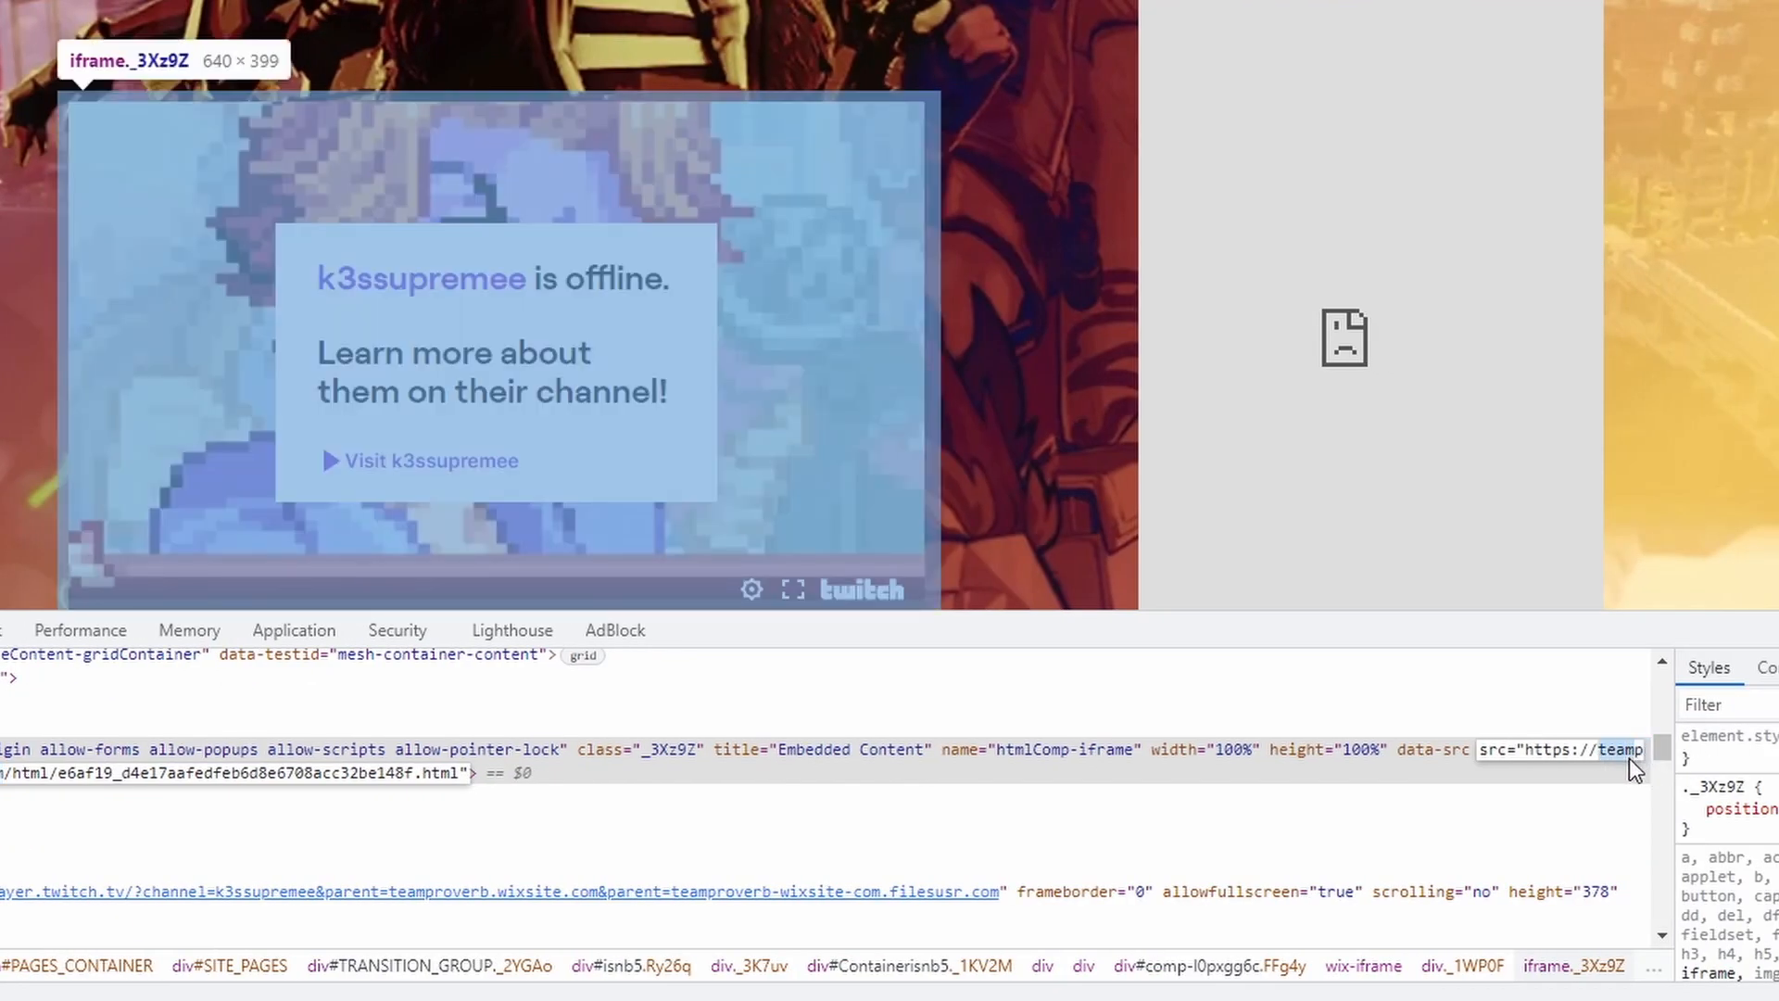
drag(1637, 758, 0, 786)
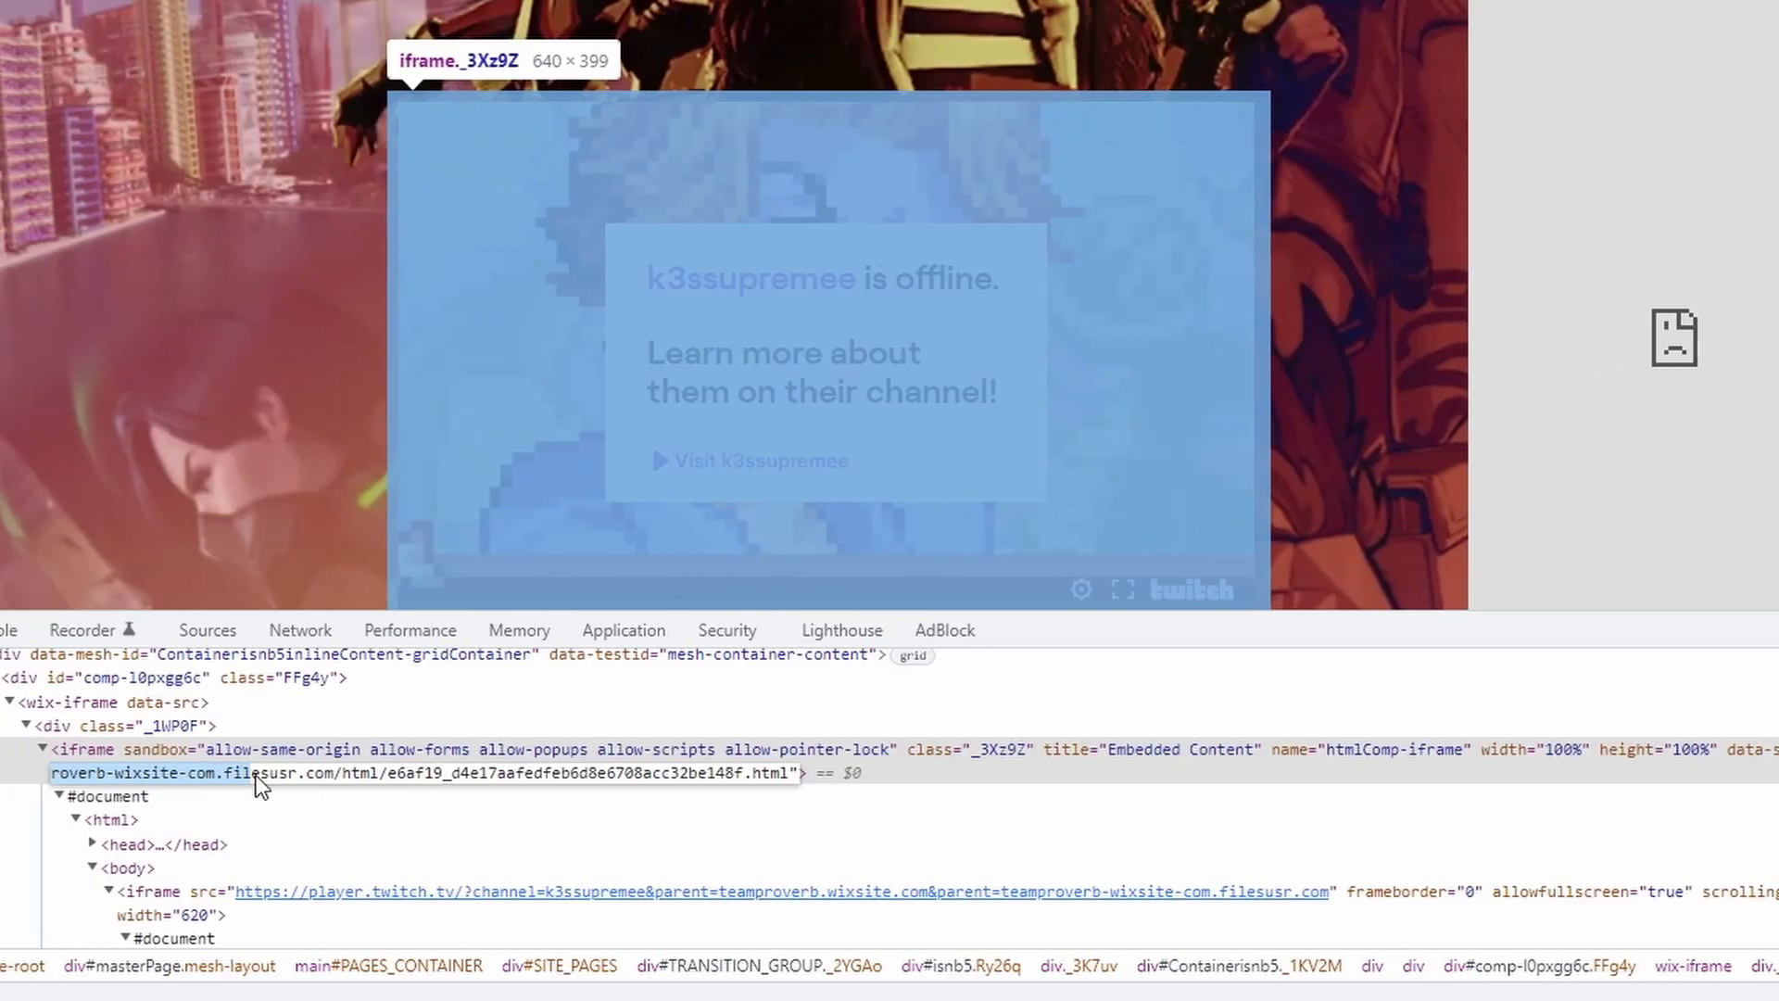
drag(257, 783, 373, 786)
key(ctrl+c)
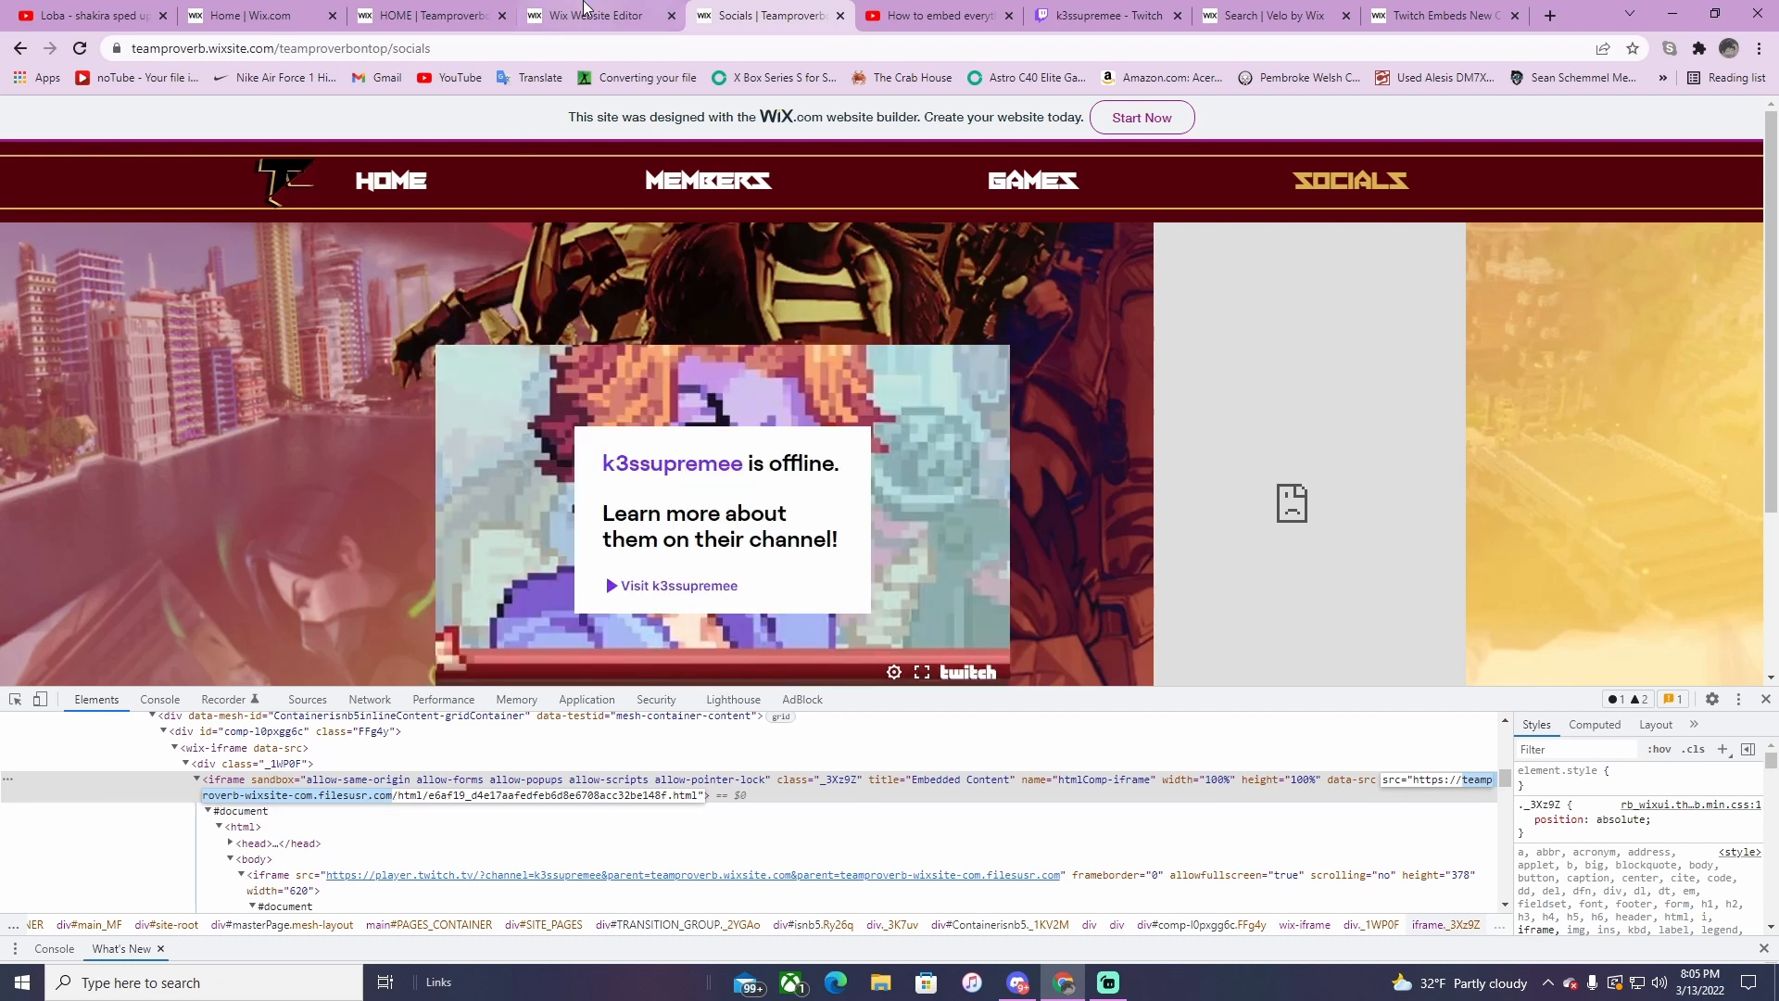
- Append &parent=teamproverb-wixsite-com.filesusr.com after teamproverb.wixsite.com in the Wix embed's iframe source and update the embed
click(594, 18)
click(1172, 345)
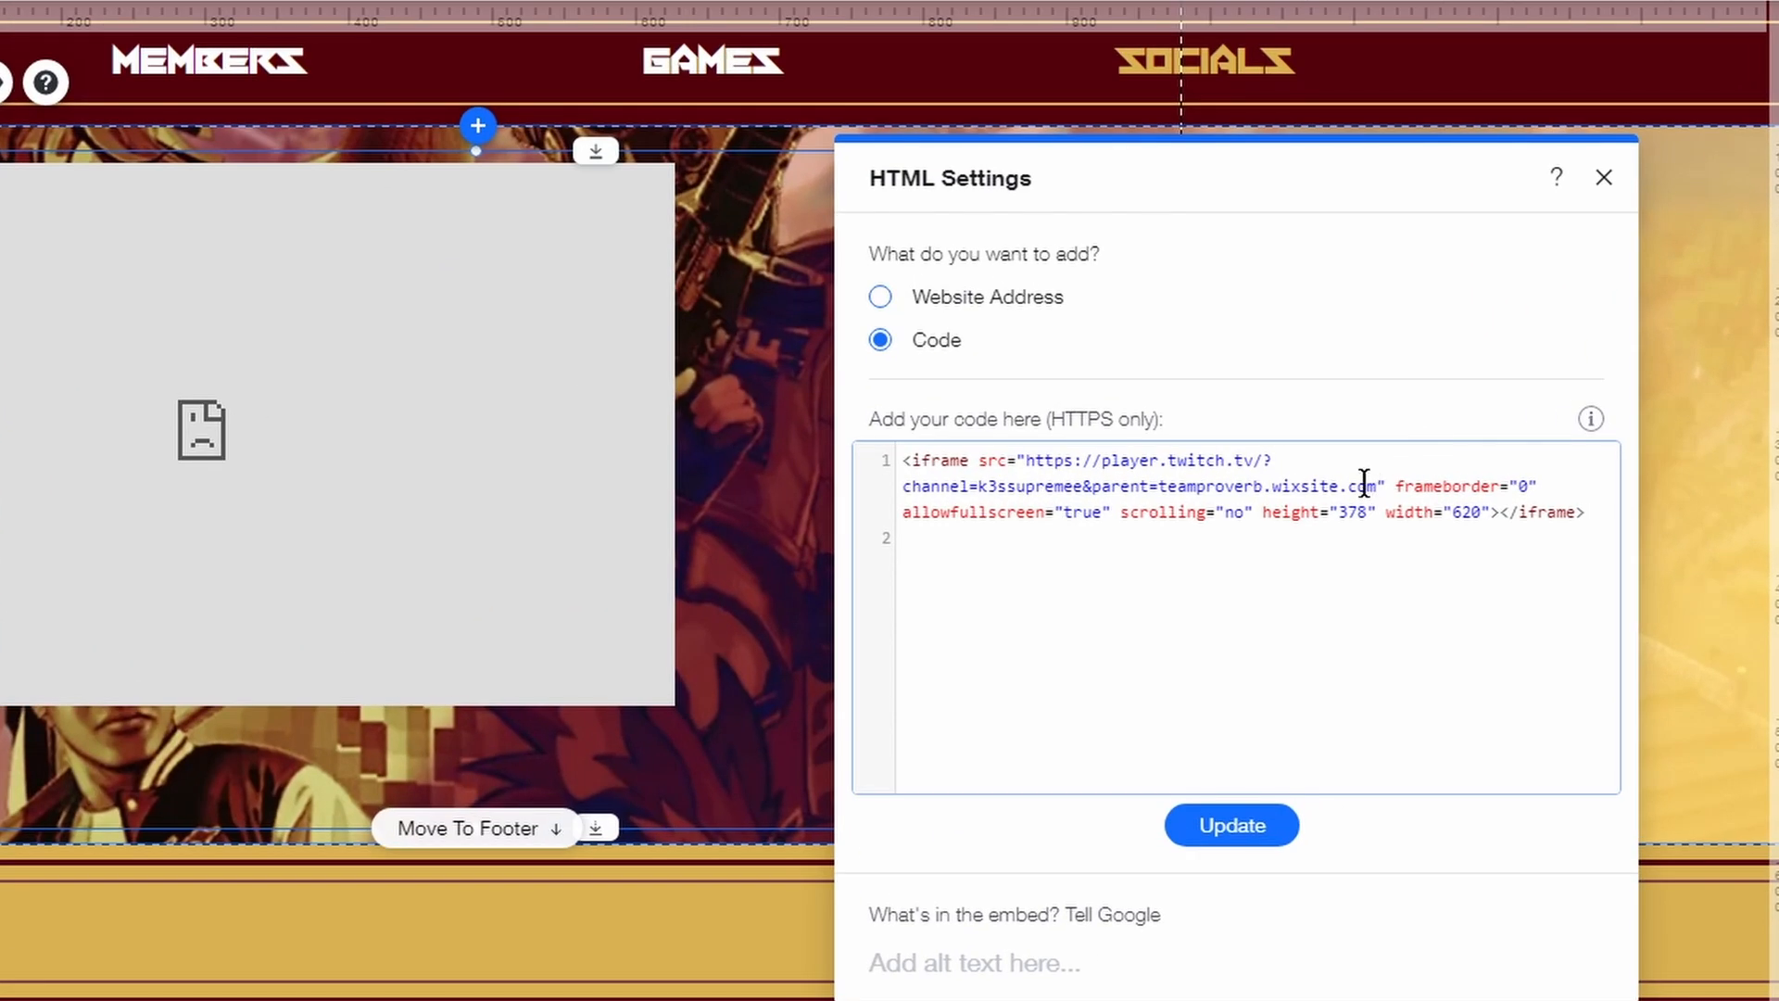
text(&)
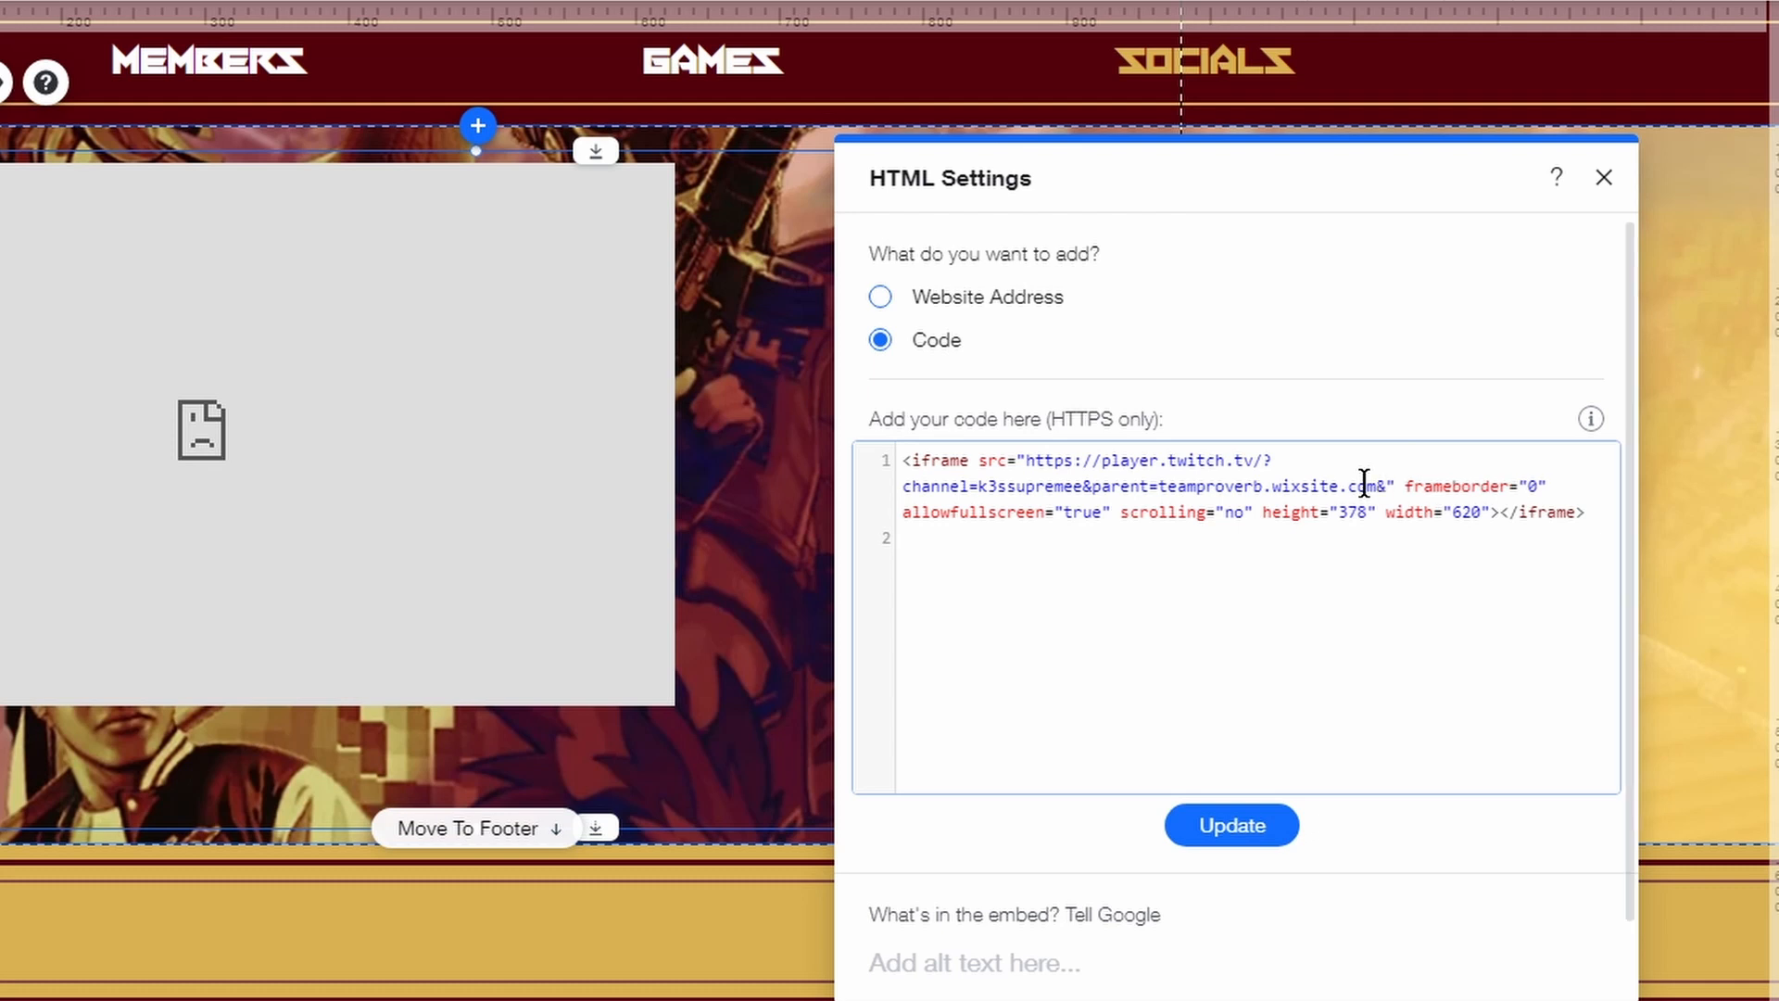
text(paren)
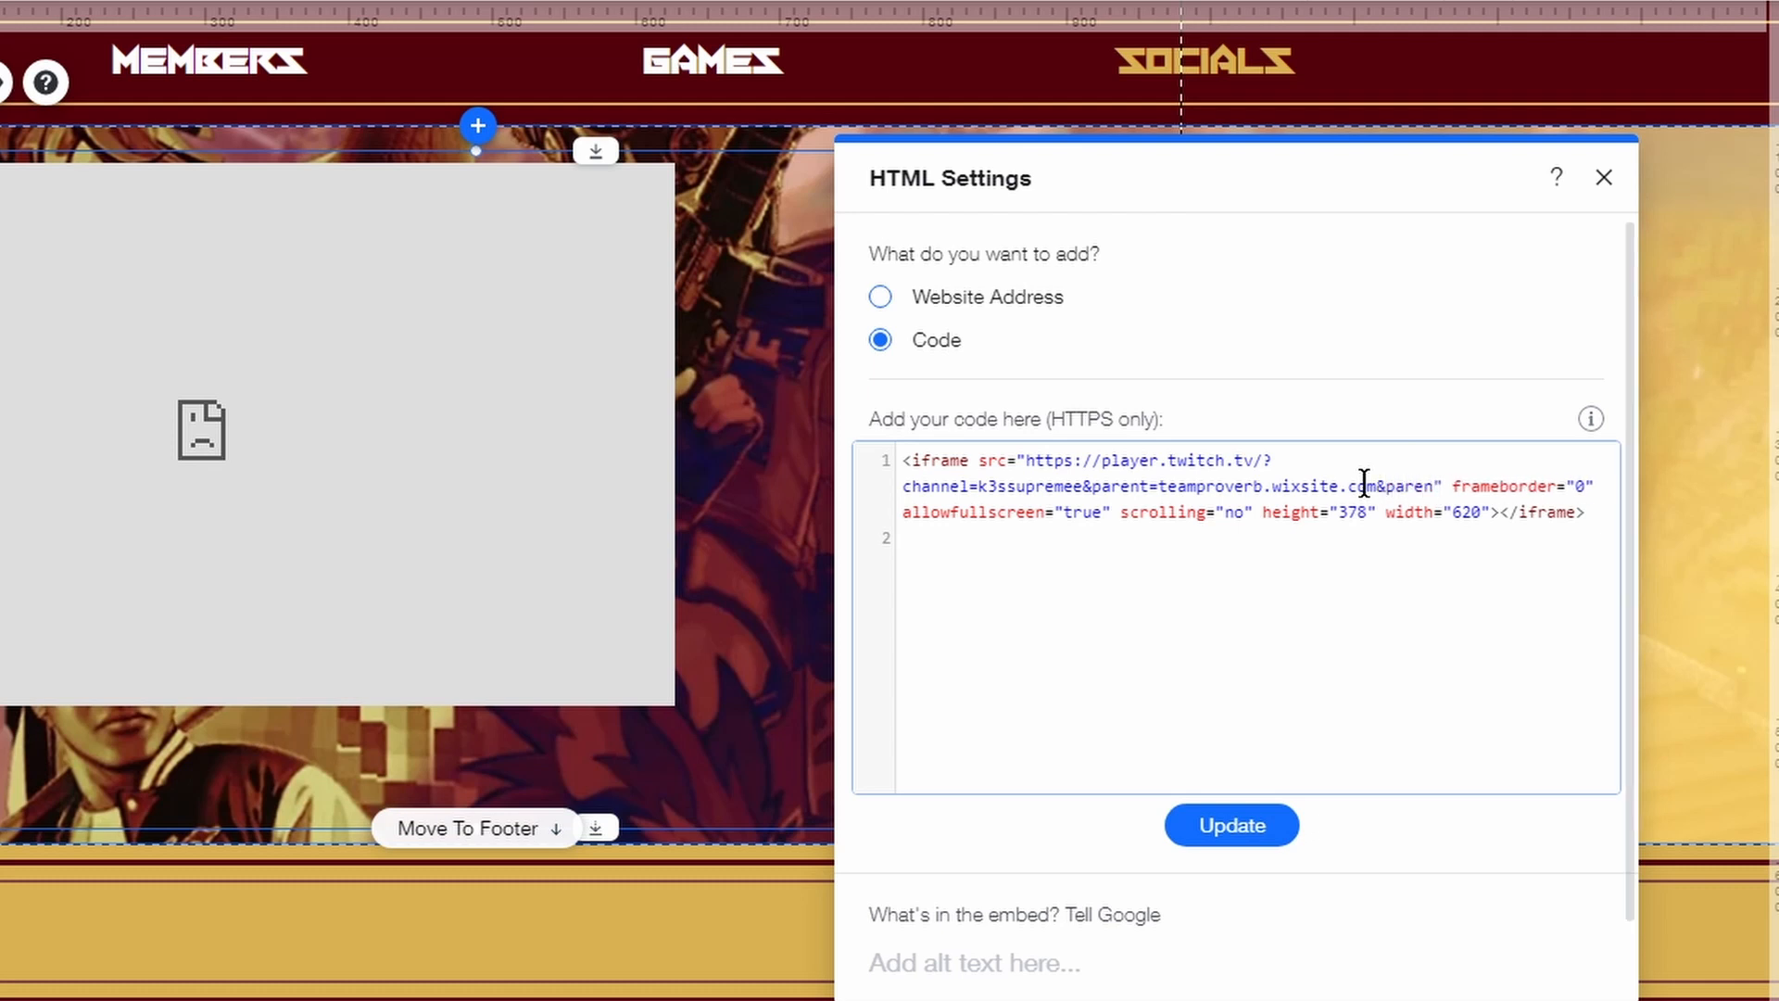
text(t=)
key(ctrl+v)
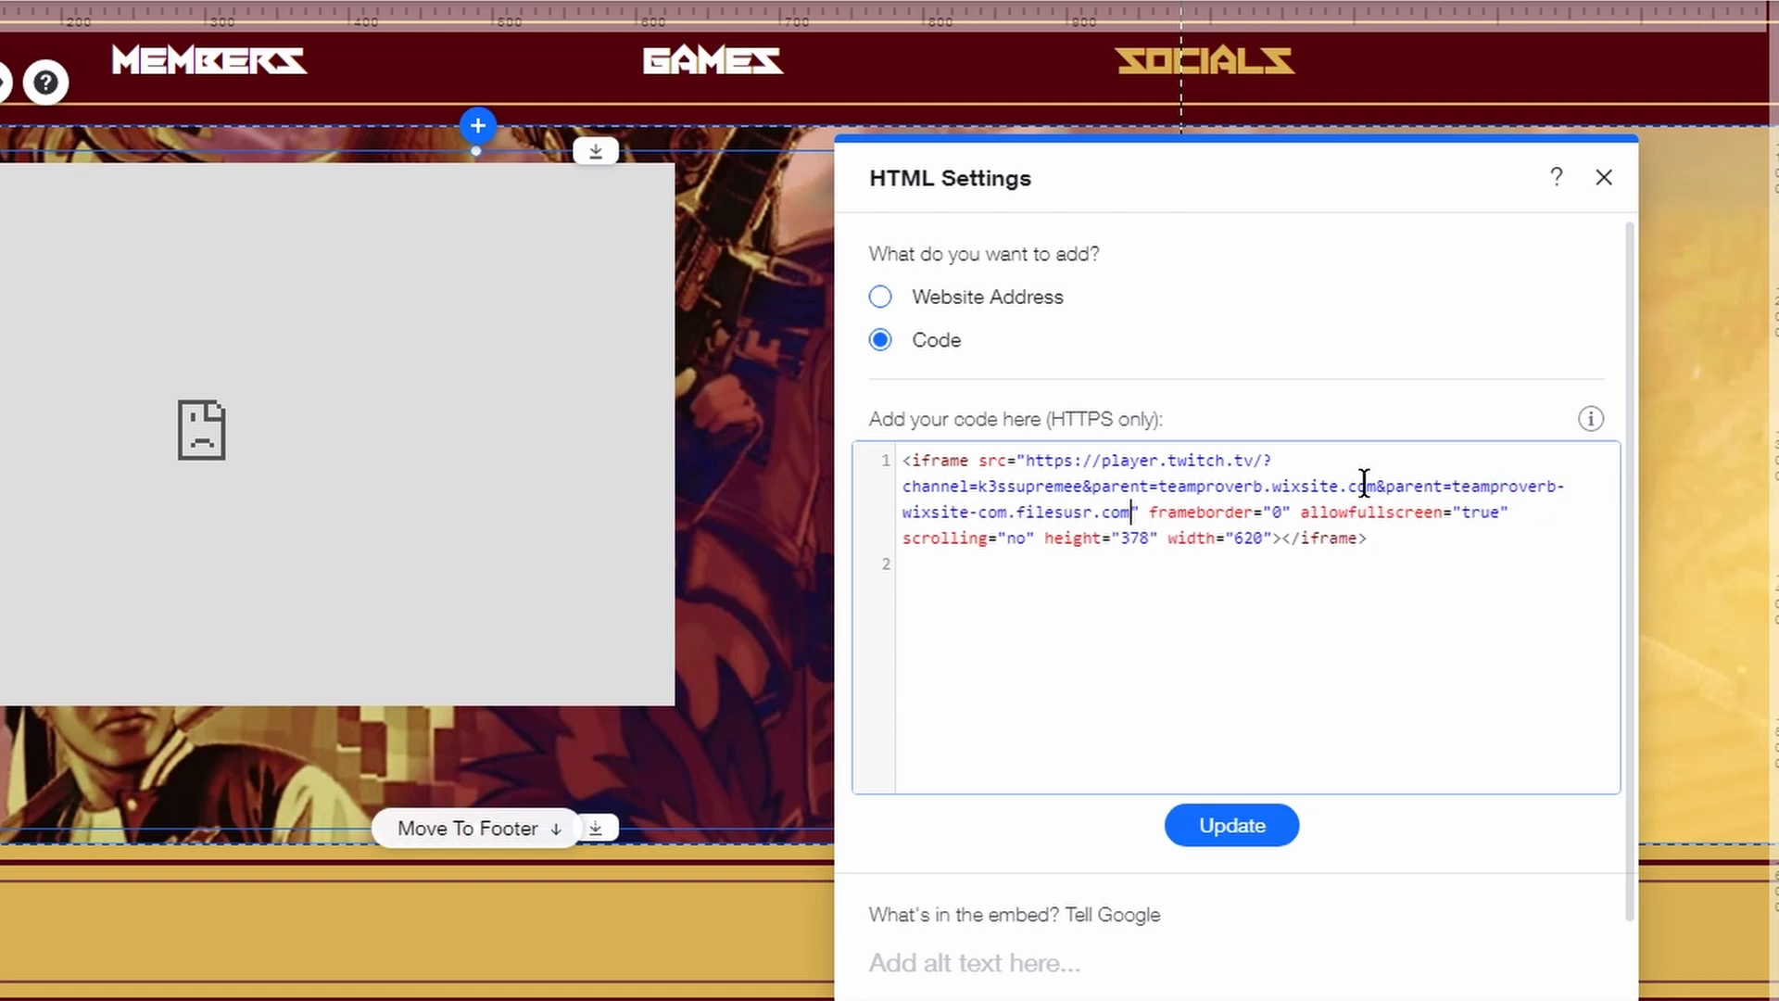
click(1246, 830)
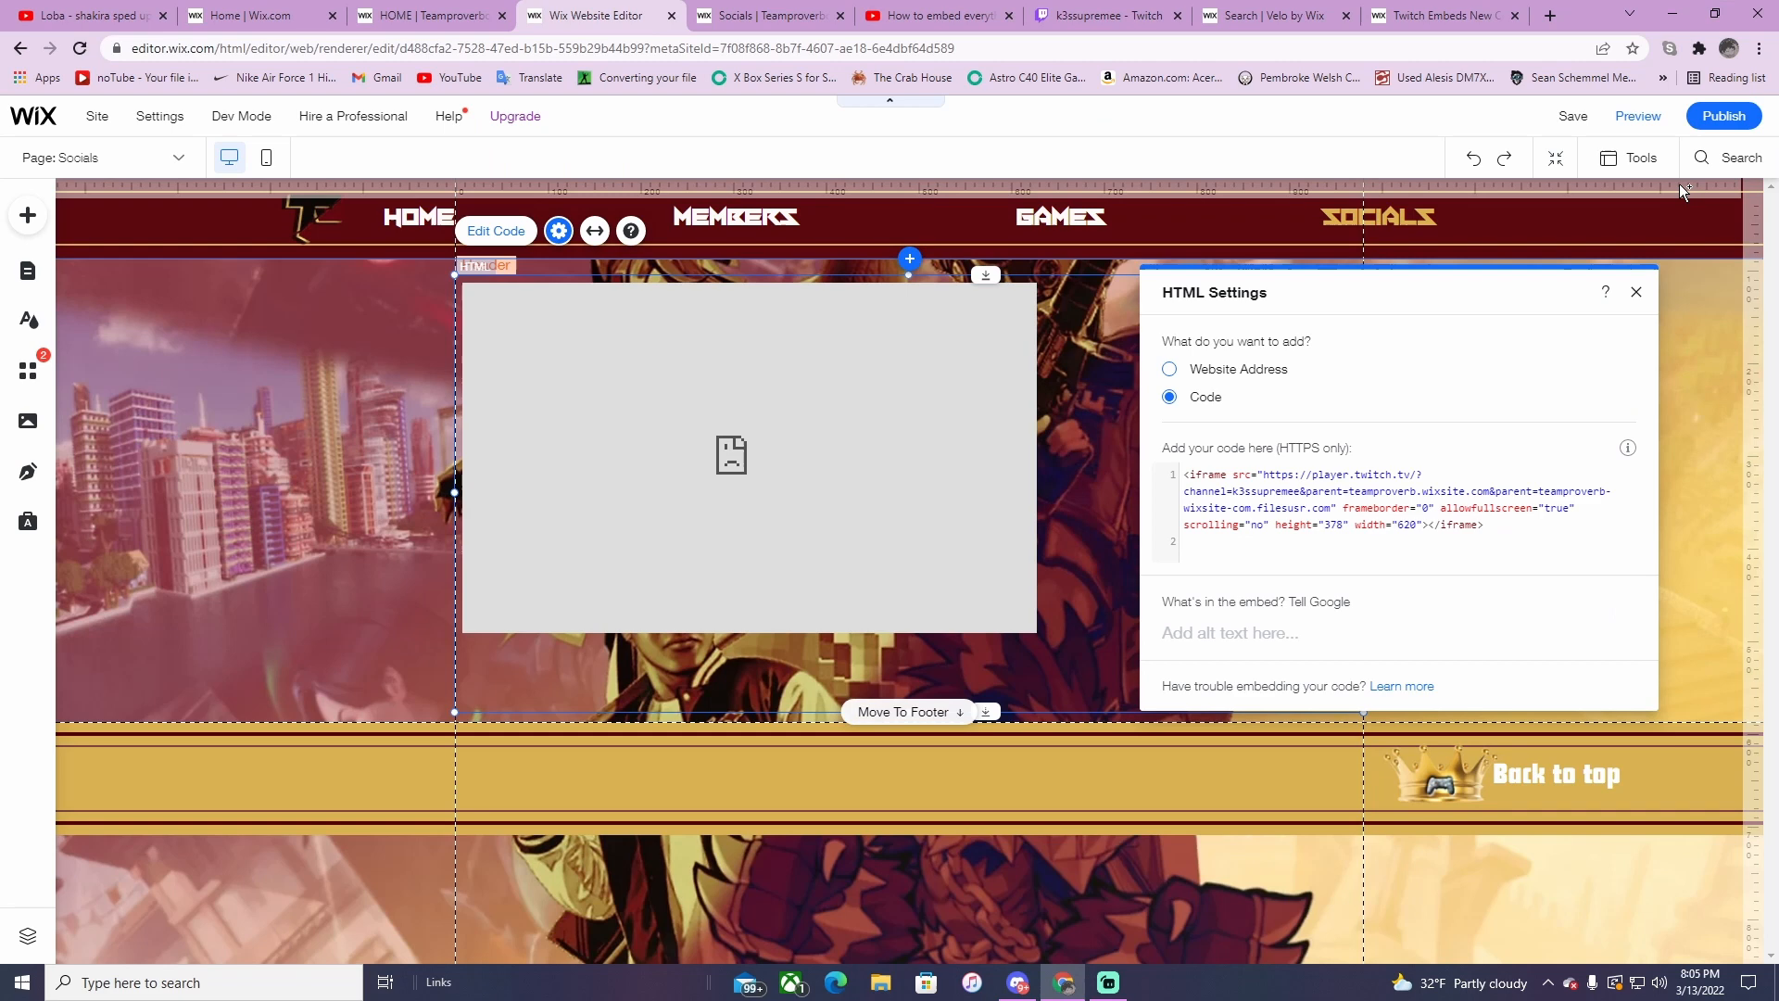
- Republish the site with the two-parent embed code and open the Socials page on the live site
click(1724, 116)
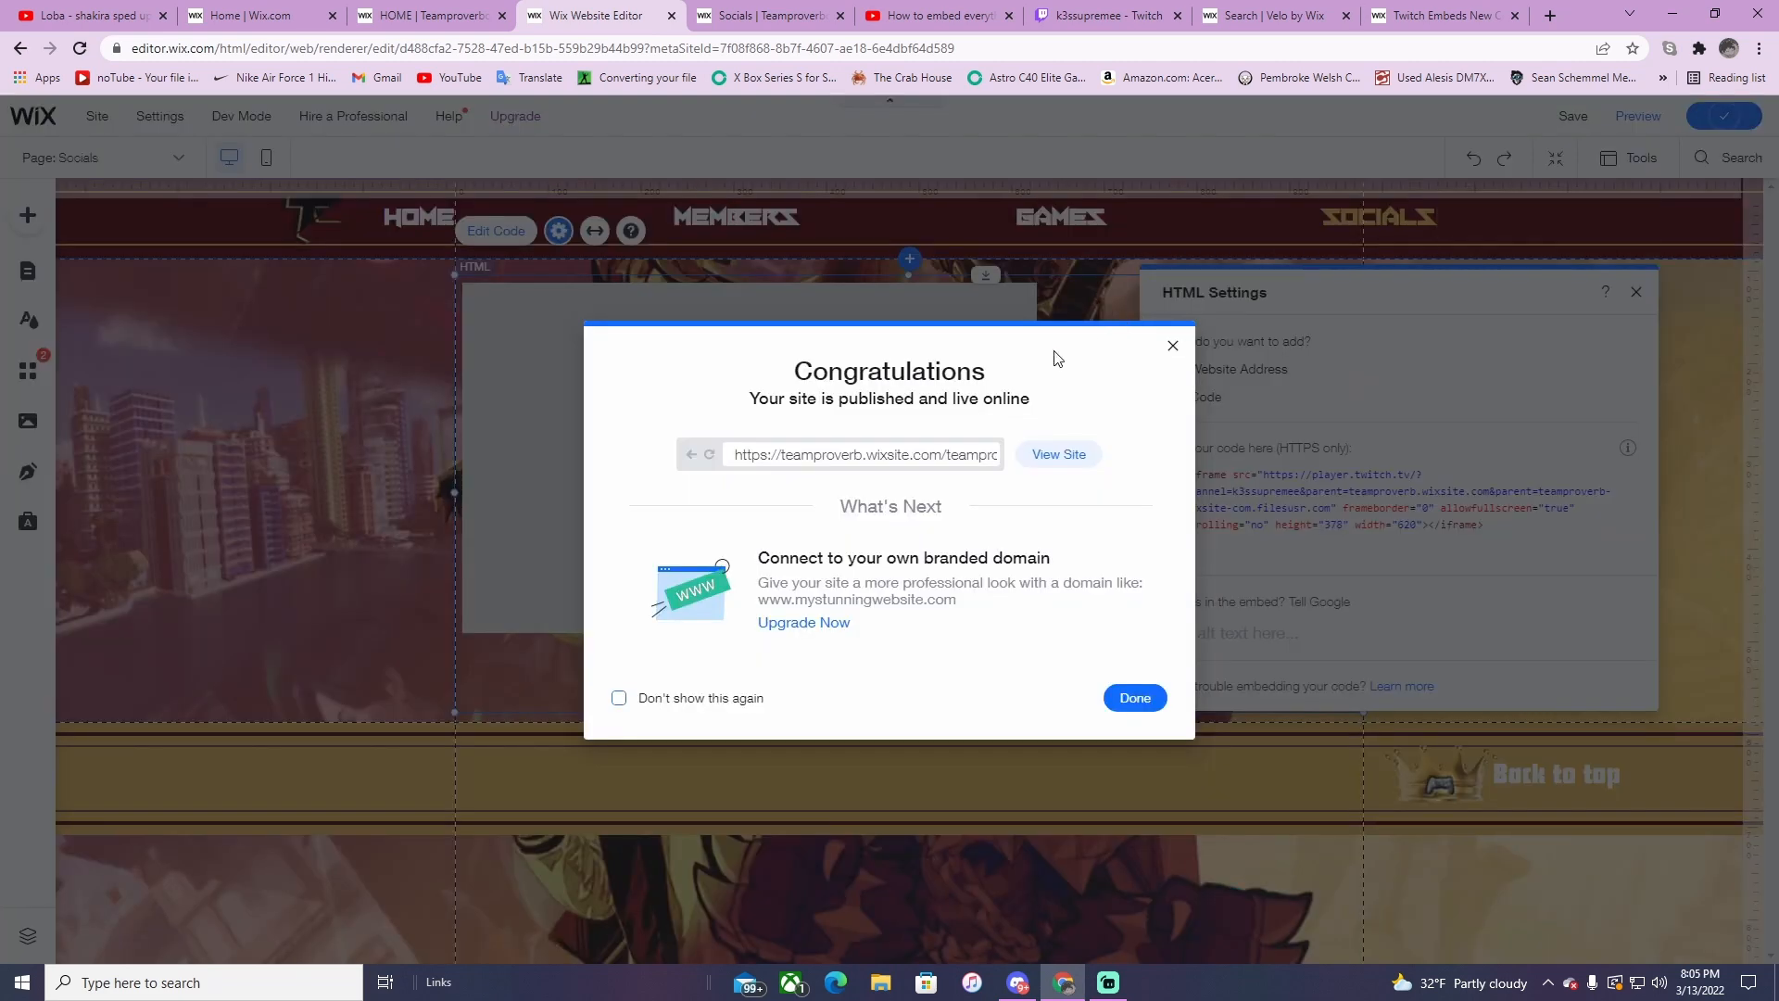
click(1047, 458)
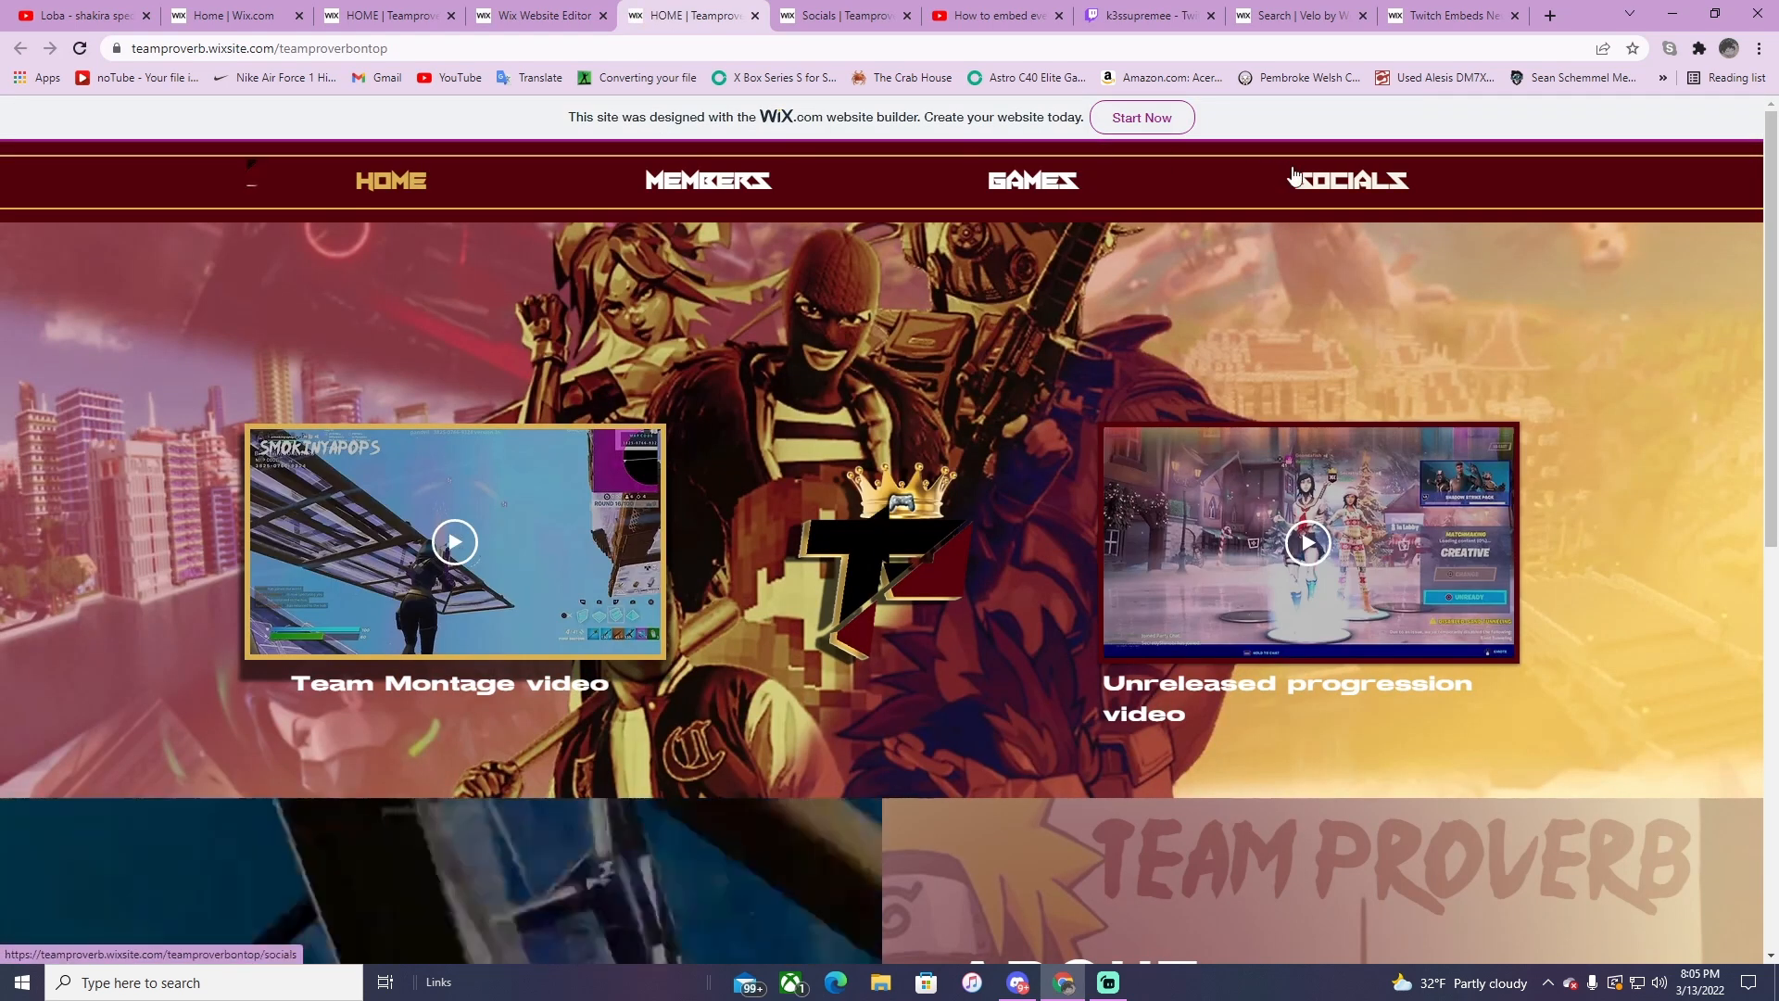
click(1349, 180)
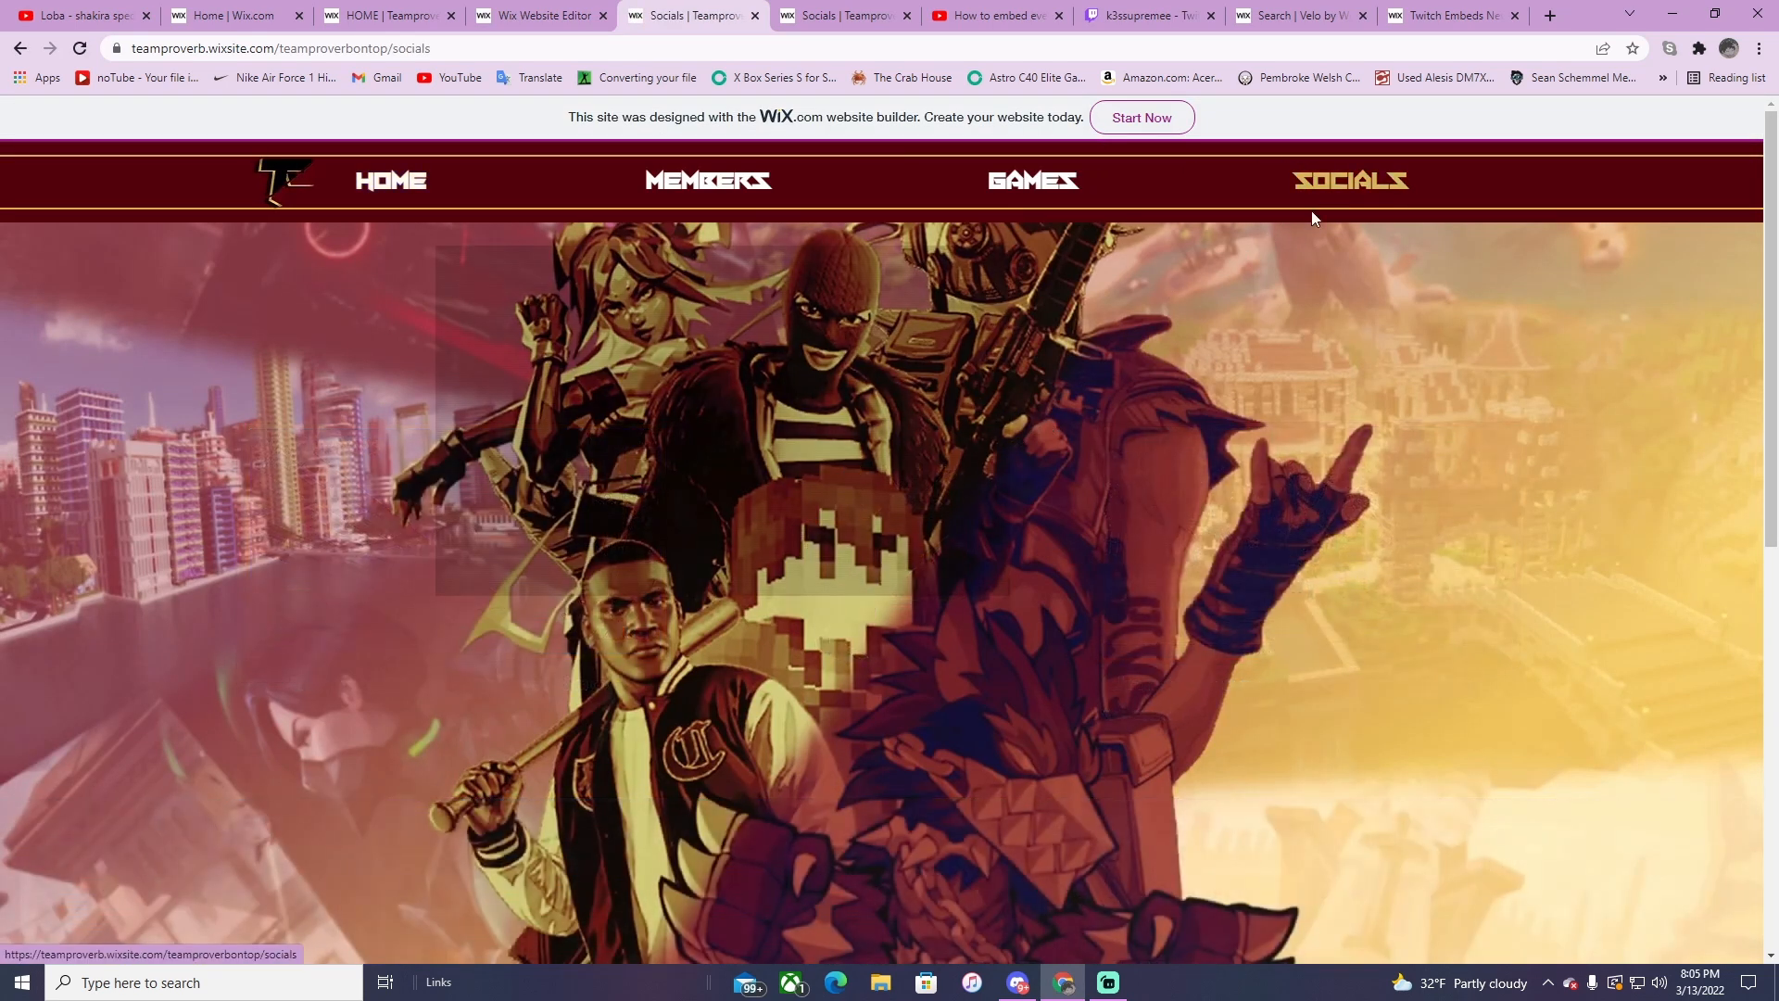